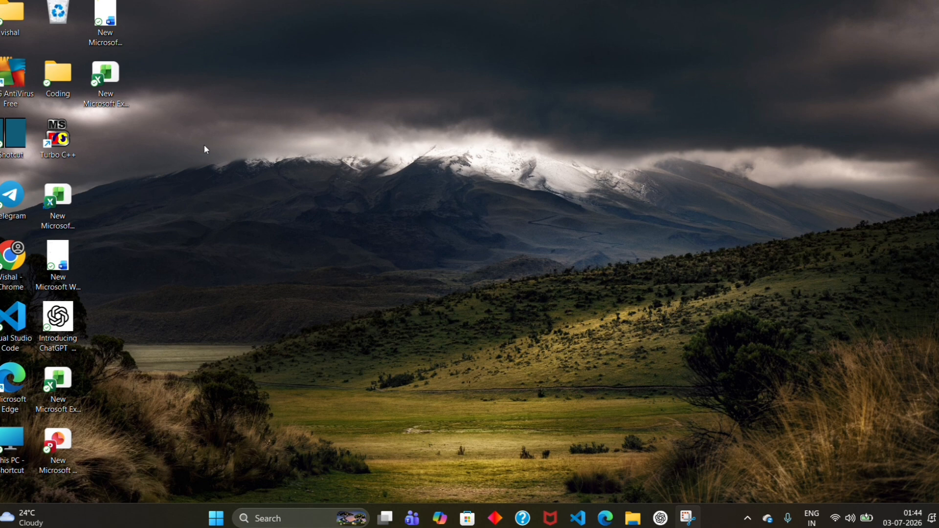
Step: Open the New Microsoft Excel Worksheet workbook from the desktop, look through its sheets, and display the salary table on Sheet3
left_click(58, 191)
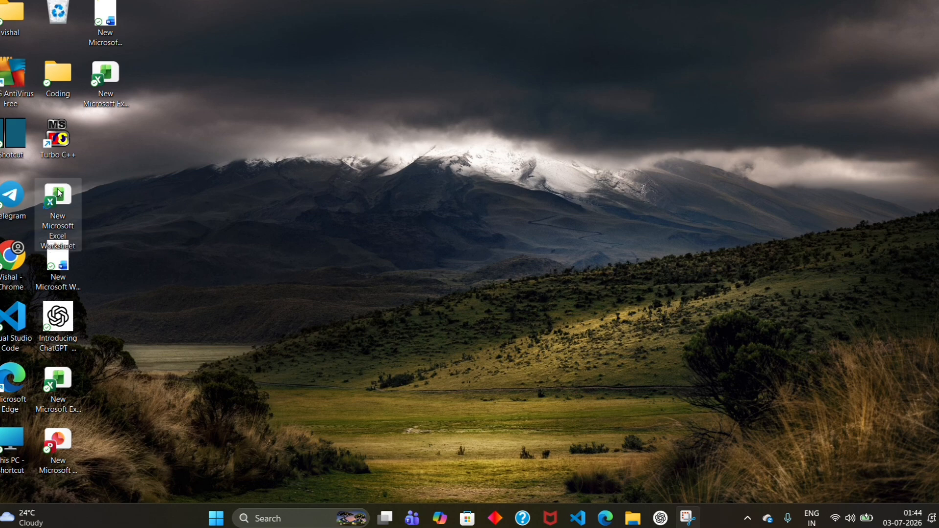
double_click(58, 193)
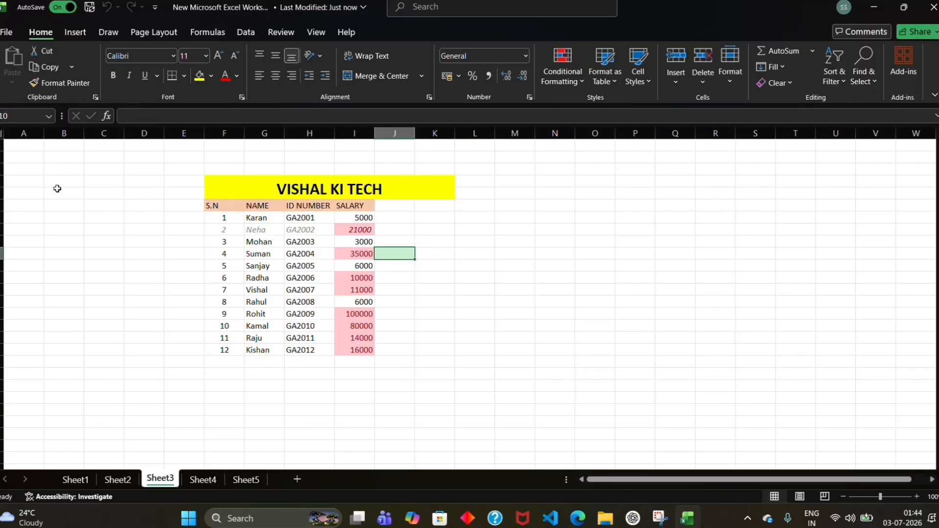
left_click(120, 482)
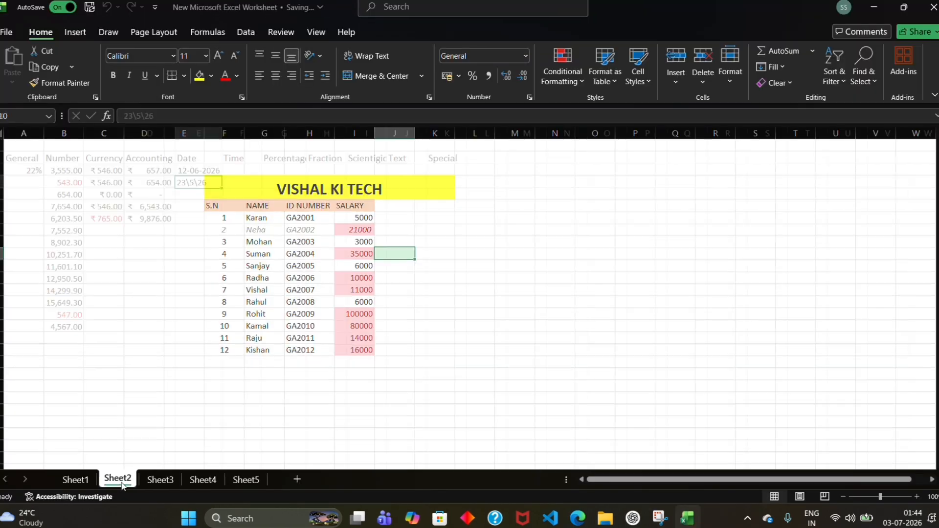
left_click(166, 481)
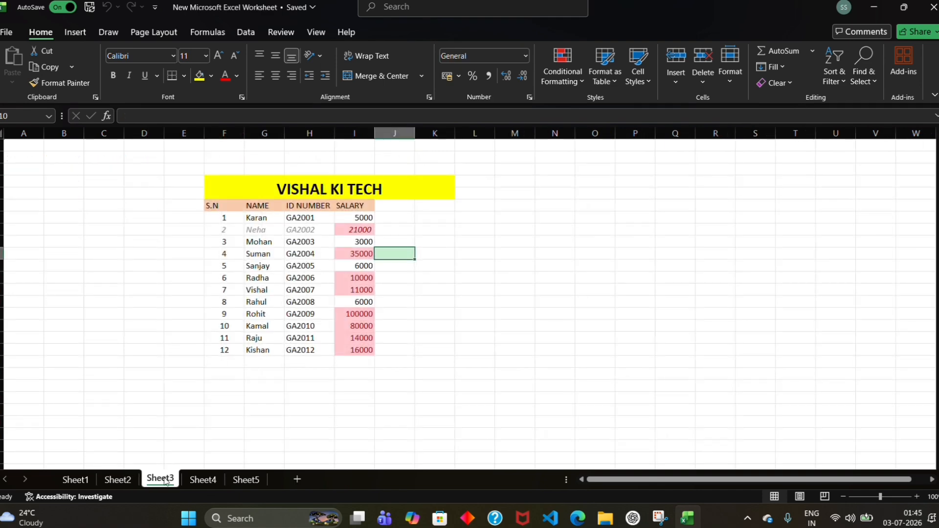
left_click(203, 481)
left_click(242, 481)
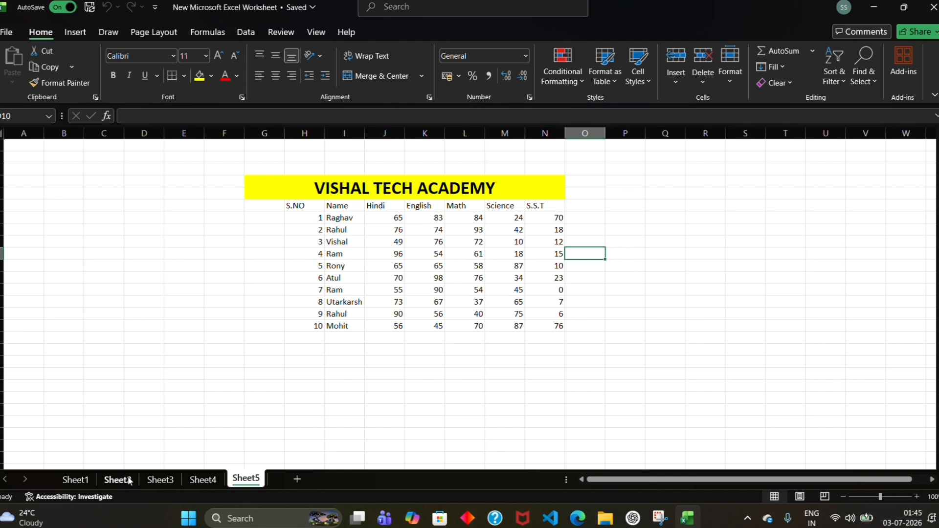
left_click(159, 480)
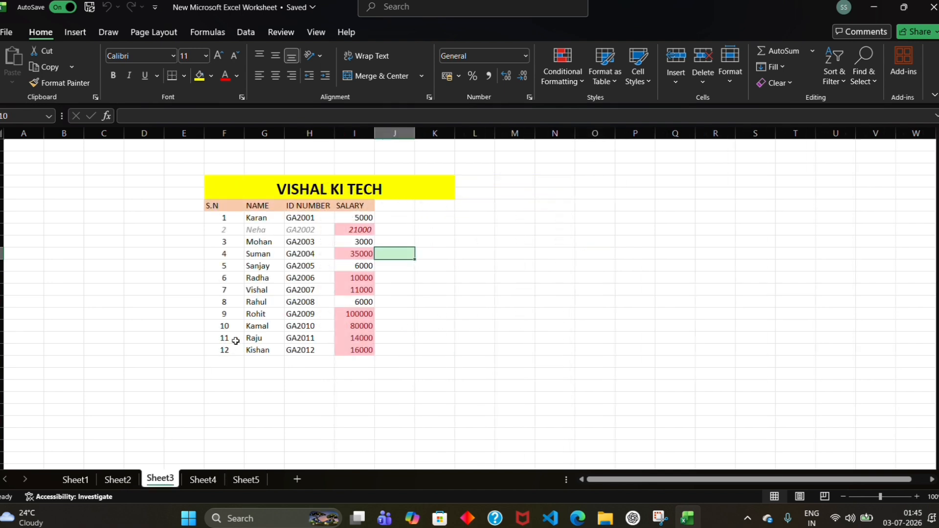
left_click(347, 240)
left_click_drag(355, 228, 356, 239)
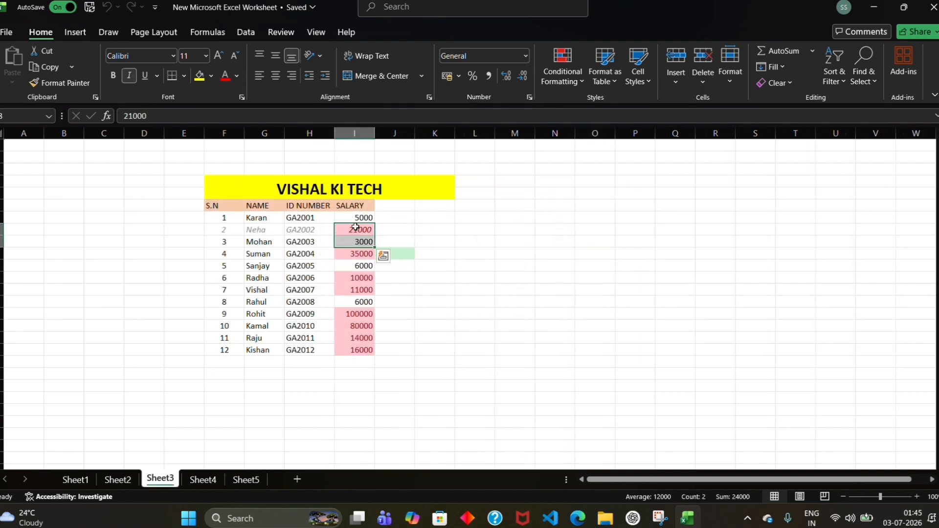
left_click(356, 219)
key("F2")
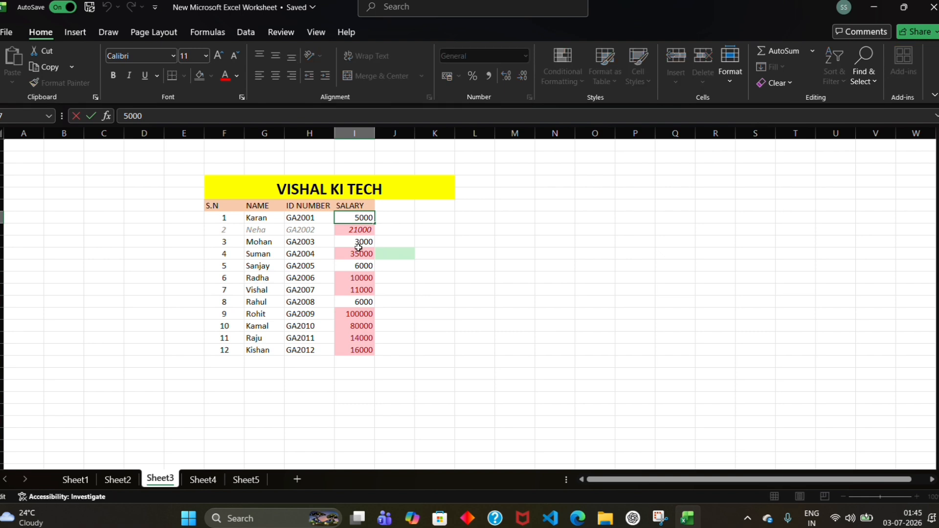
double_click(354, 218)
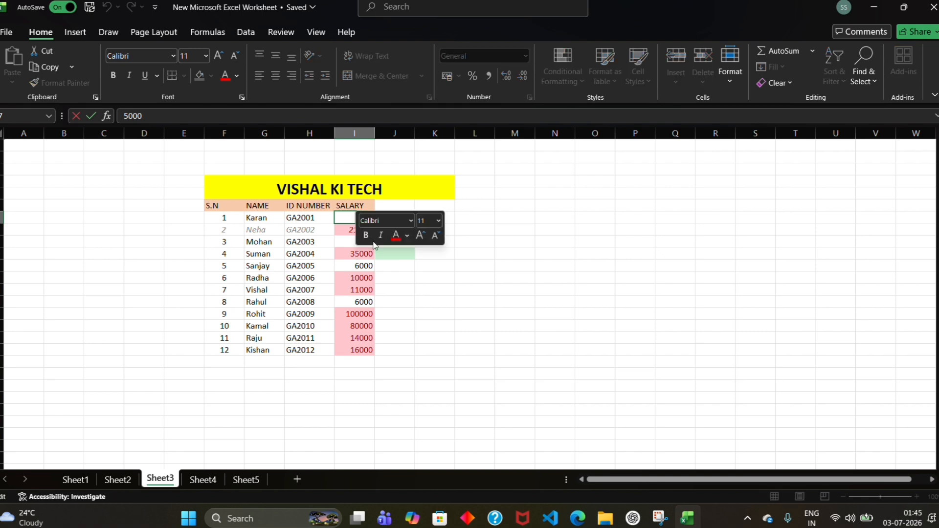
left_click(488, 203)
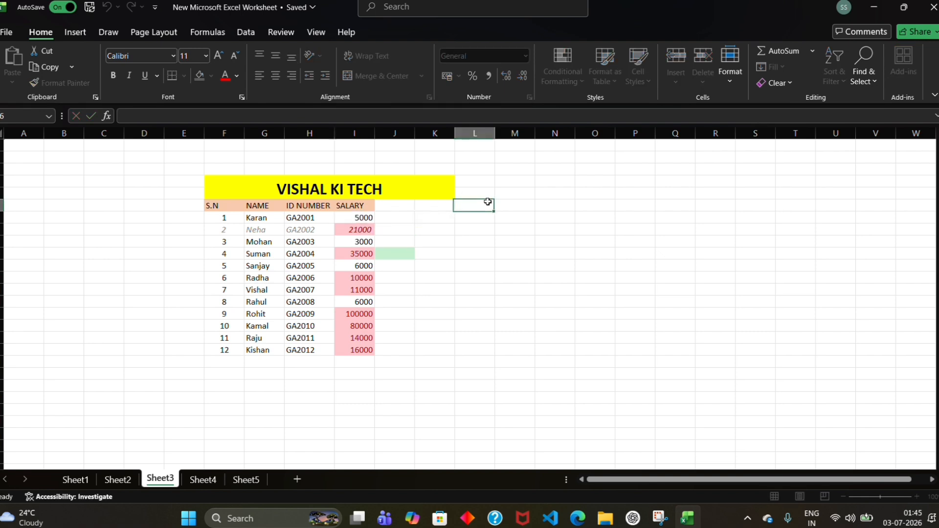
Step: Clear the conditional formatting rules from the salary values in I7:I18
left_click(348, 217)
left_click_drag(349, 218, 356, 350)
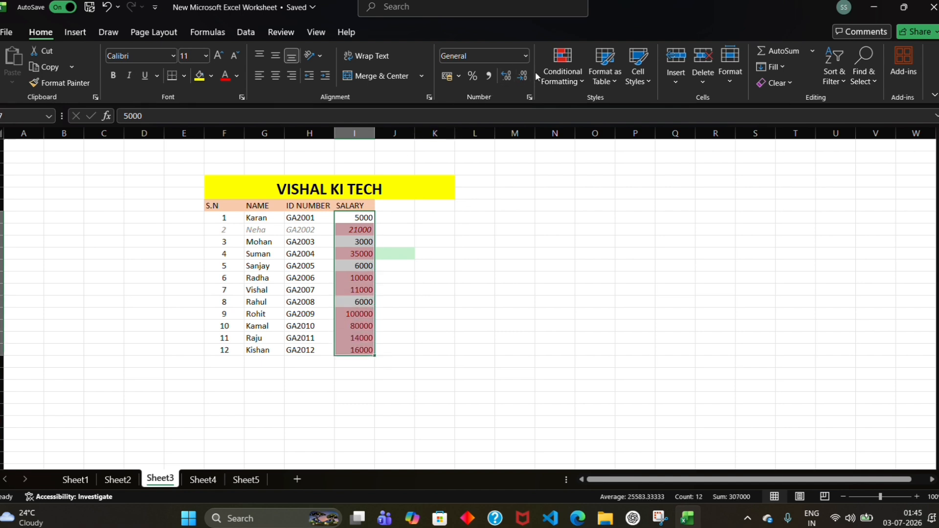
left_click(563, 71)
mouse_move(628, 252)
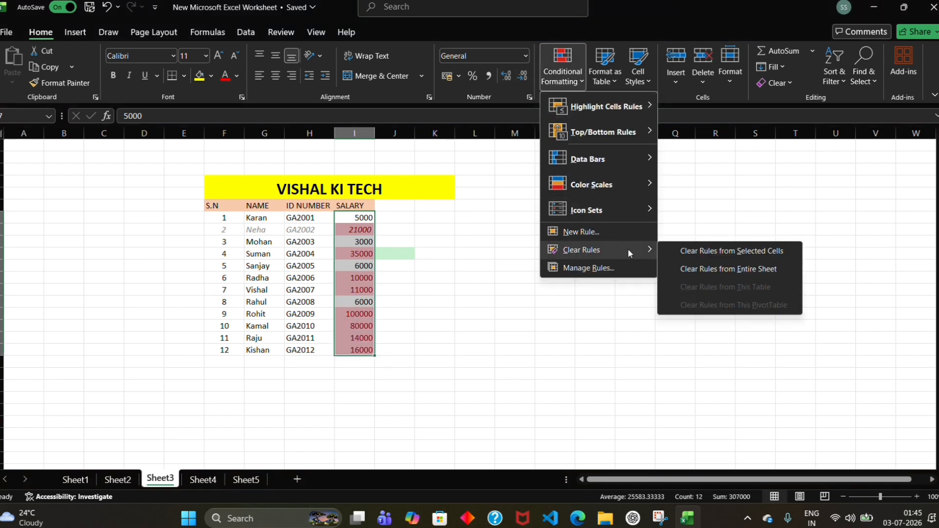
left_click(687, 251)
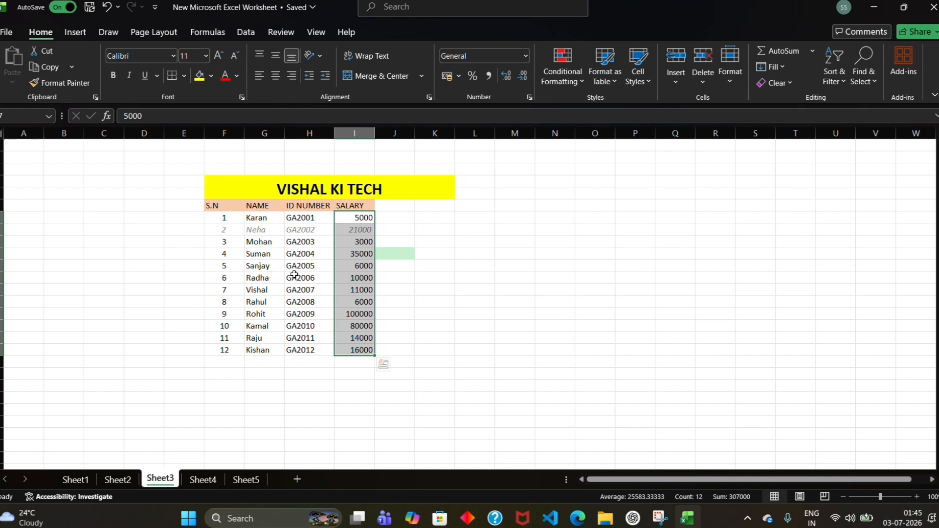
left_click(469, 241)
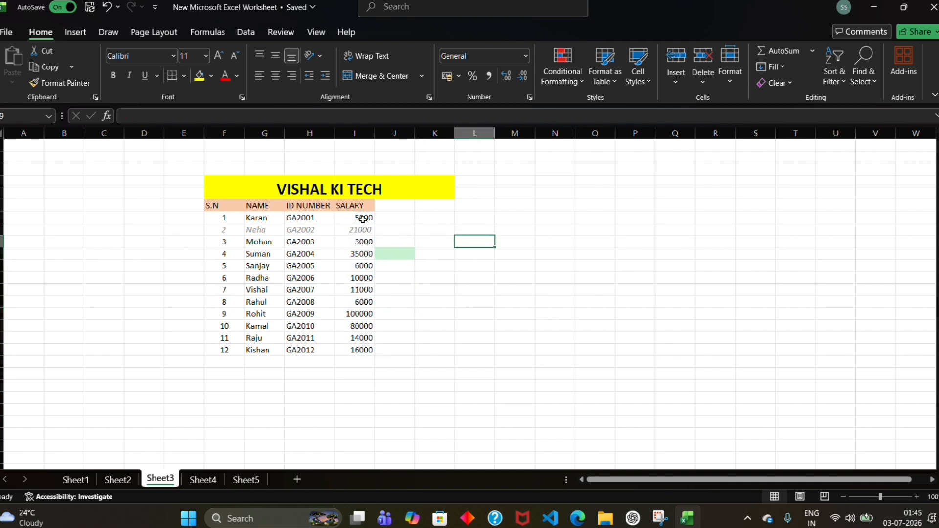
left_click(554, 81)
mouse_move(625, 106)
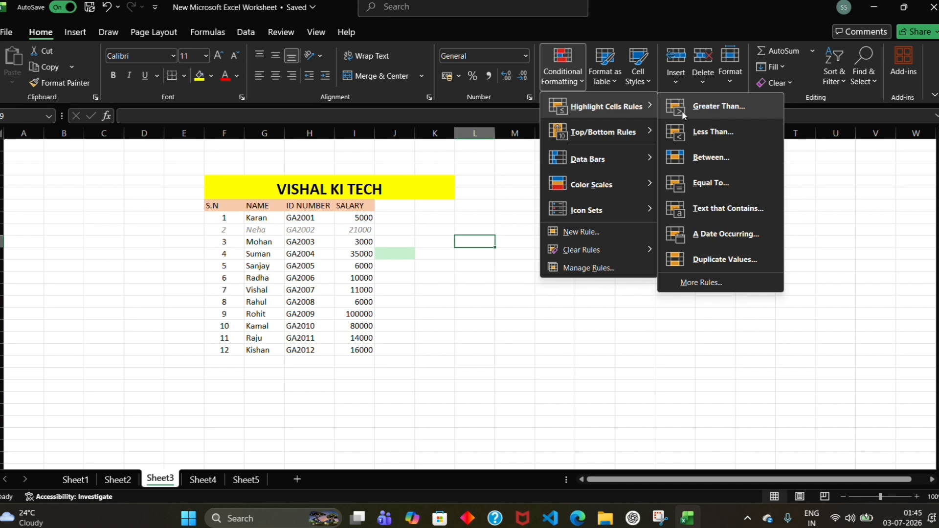
left_click(357, 214)
Step: Highlight the salaries in I7:I18 that are greater than 6000 with Light Red Fill with Dark Red Text
left_click(353, 218)
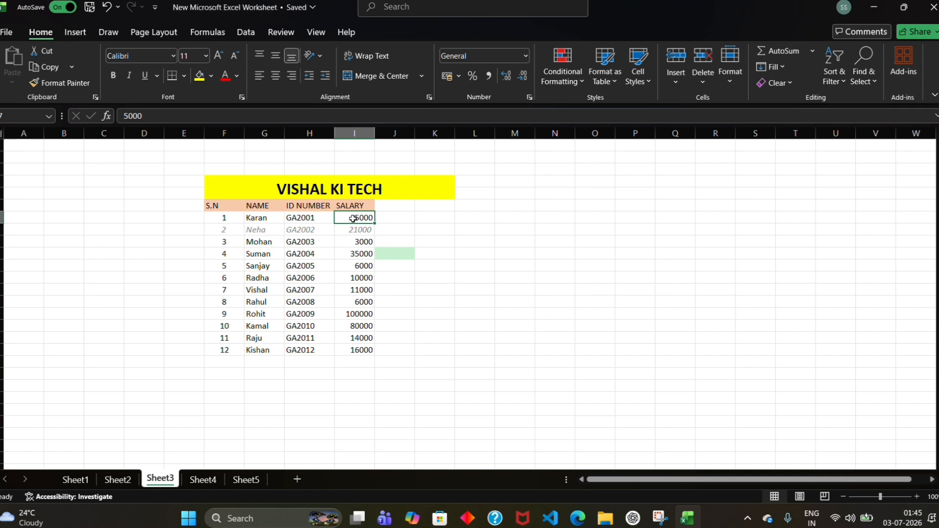
left_click_drag(353, 218, 368, 350)
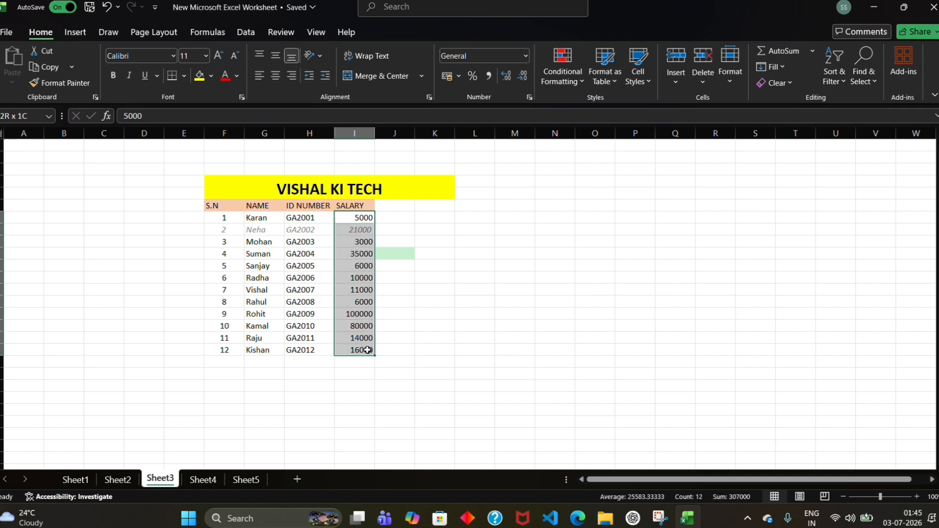
left_click(570, 82)
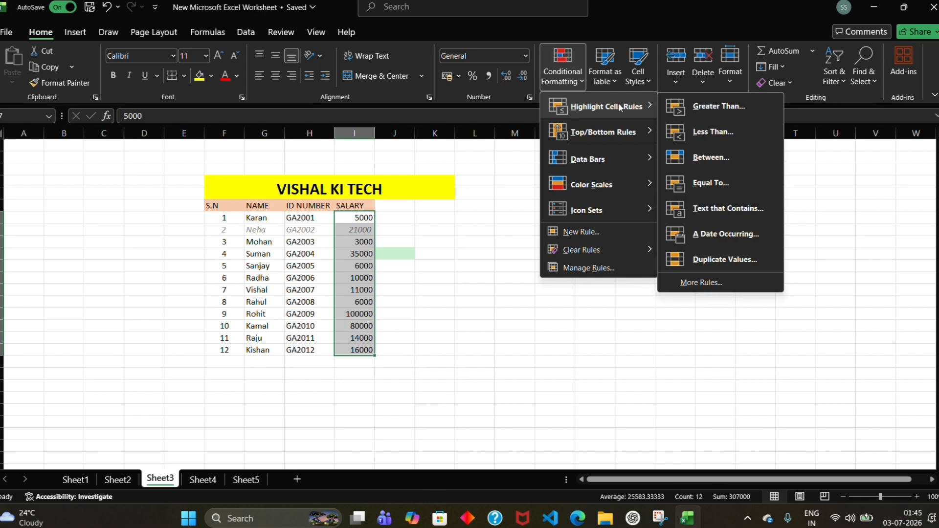
left_click(700, 103)
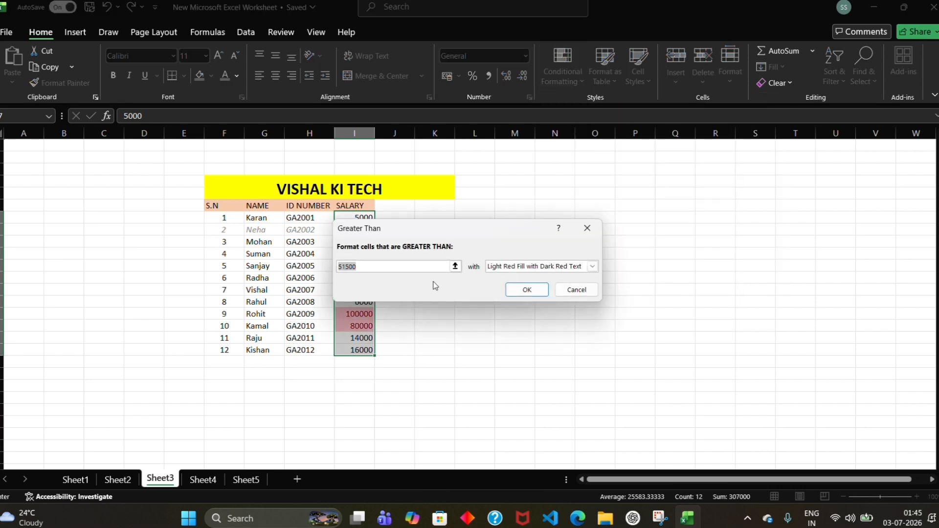
left_click(429, 267)
key("BackSpace")
key("BackSpace")
key("BackSpace")
key("BackSpace")
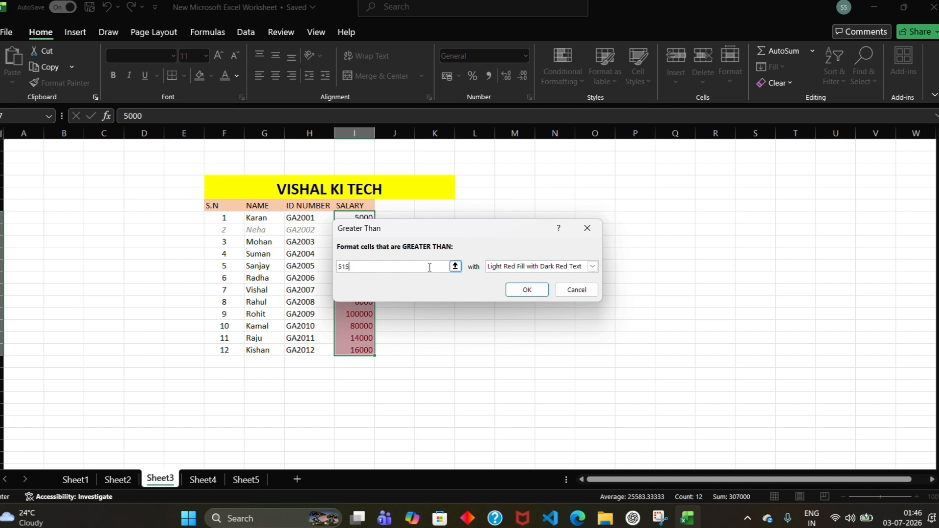
type("6000")
left_click(523, 289)
left_click(460, 251)
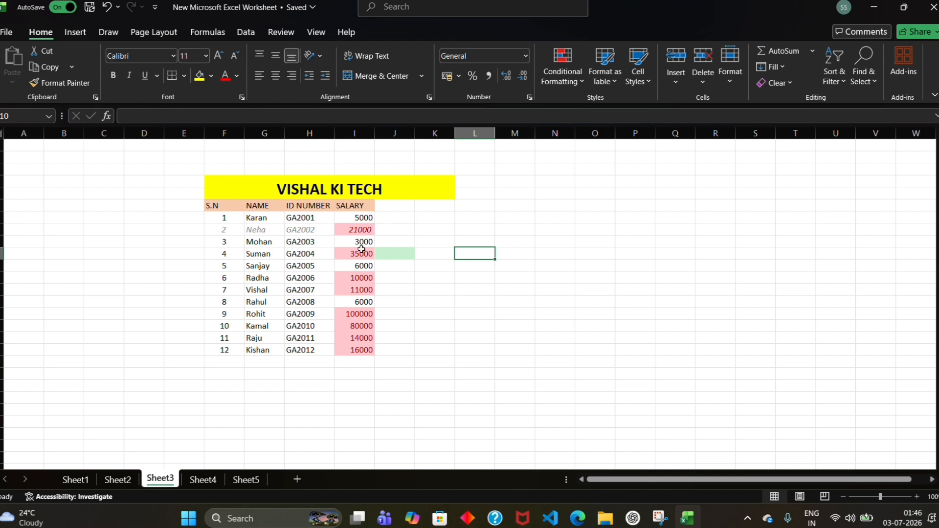
Step: Review the preset formats offered for a Greater Than highlighting rule and dismiss the rule without applying it
left_click(575, 76)
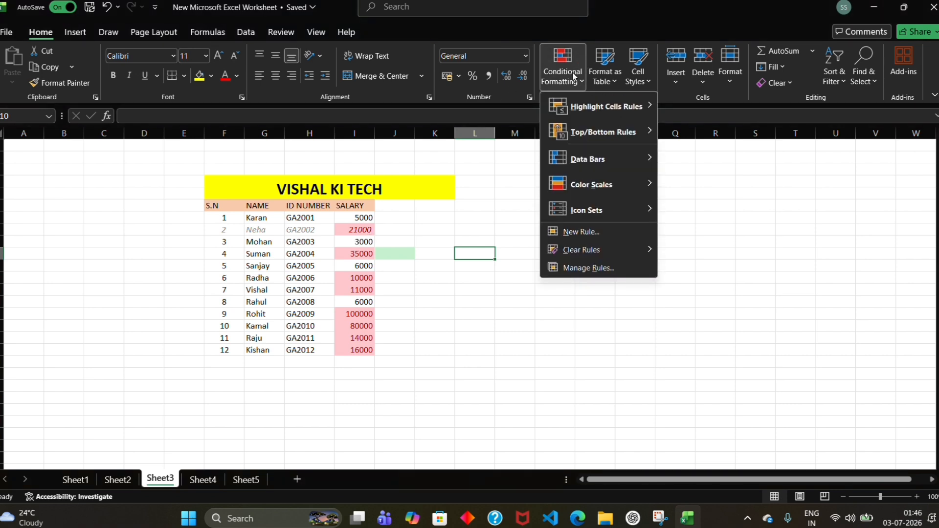
mouse_move(646, 105)
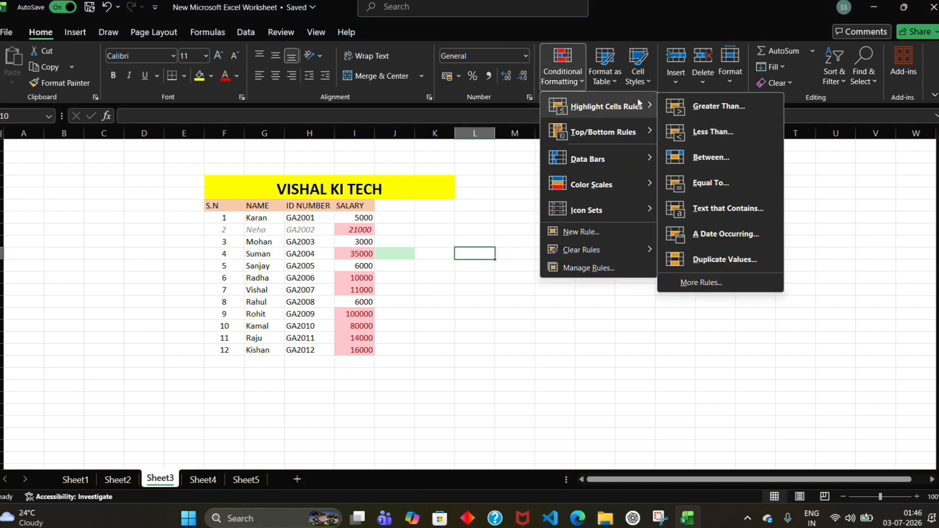
left_click(707, 105)
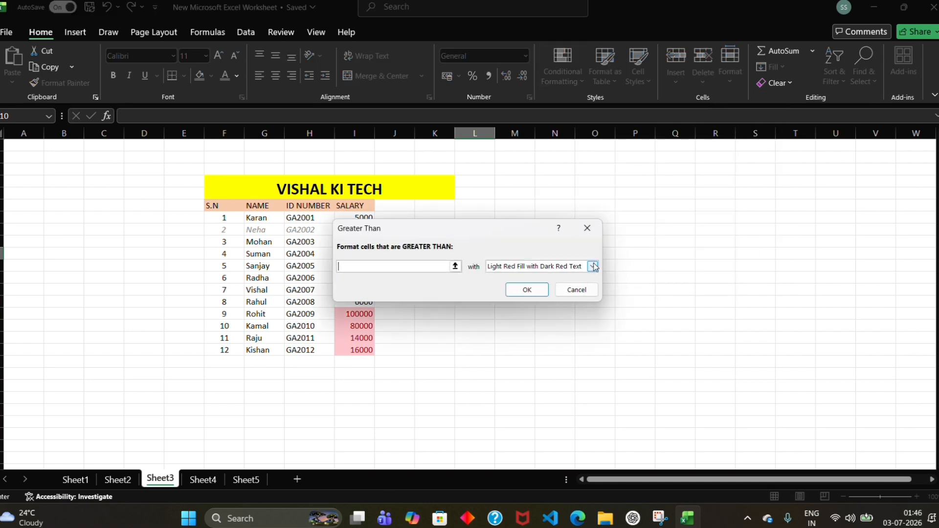
left_click(593, 266)
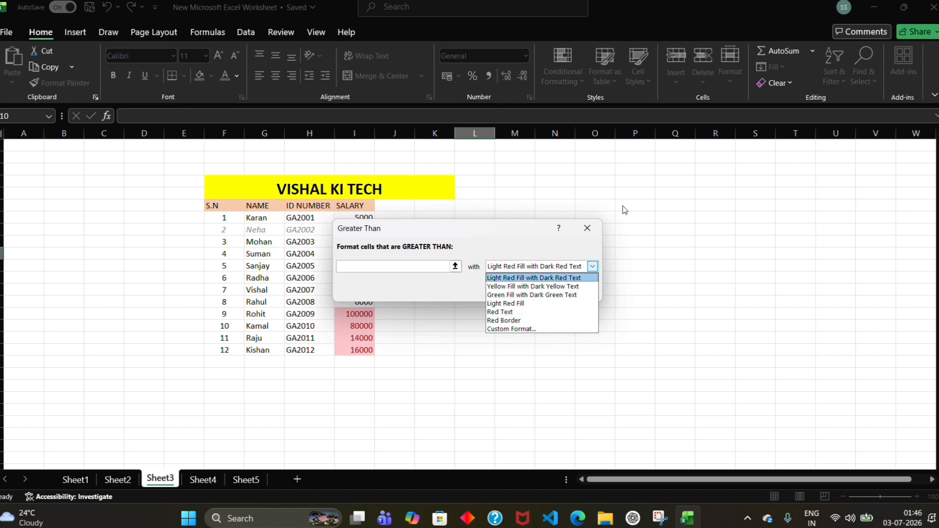
left_click(586, 229)
left_click(587, 229)
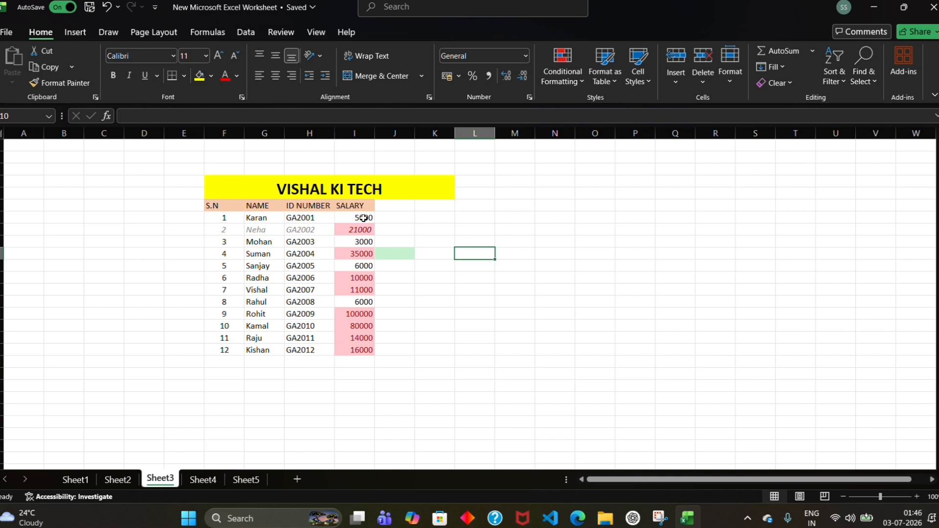
left_click(573, 74)
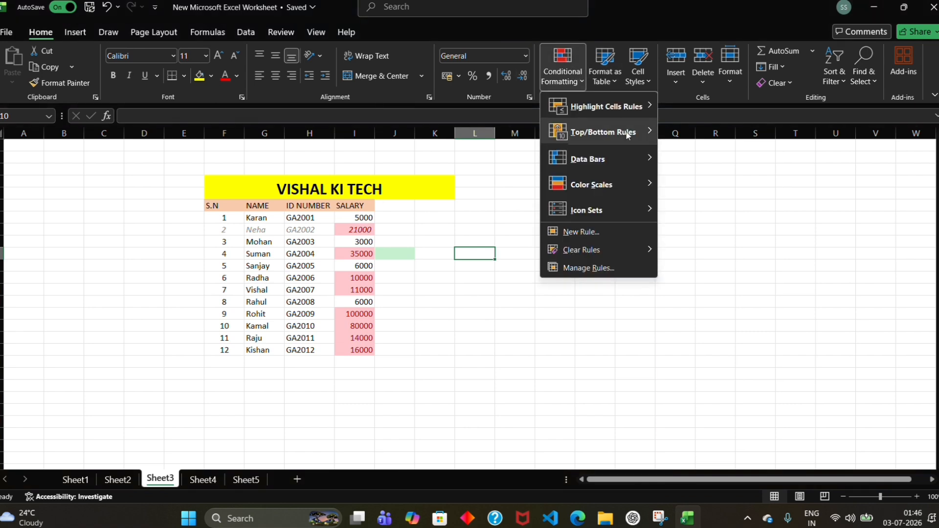
mouse_move(624, 132)
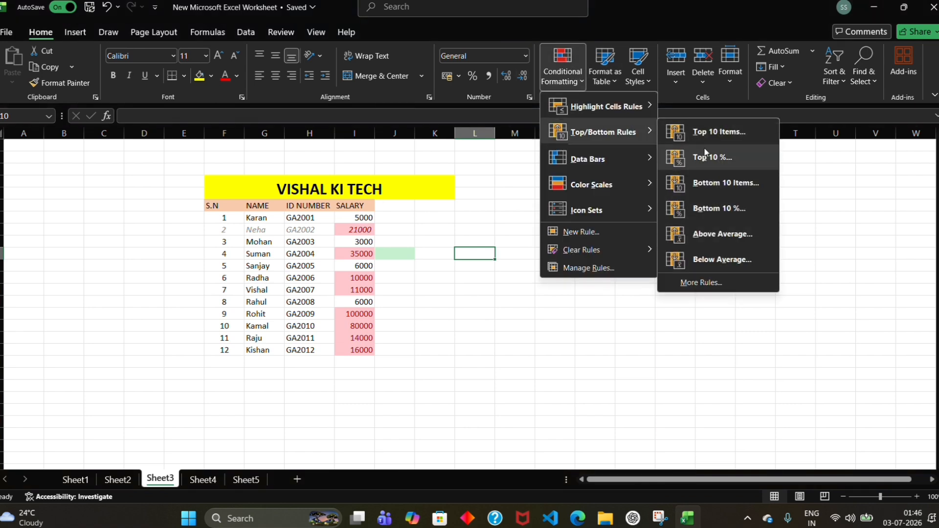
mouse_move(651, 105)
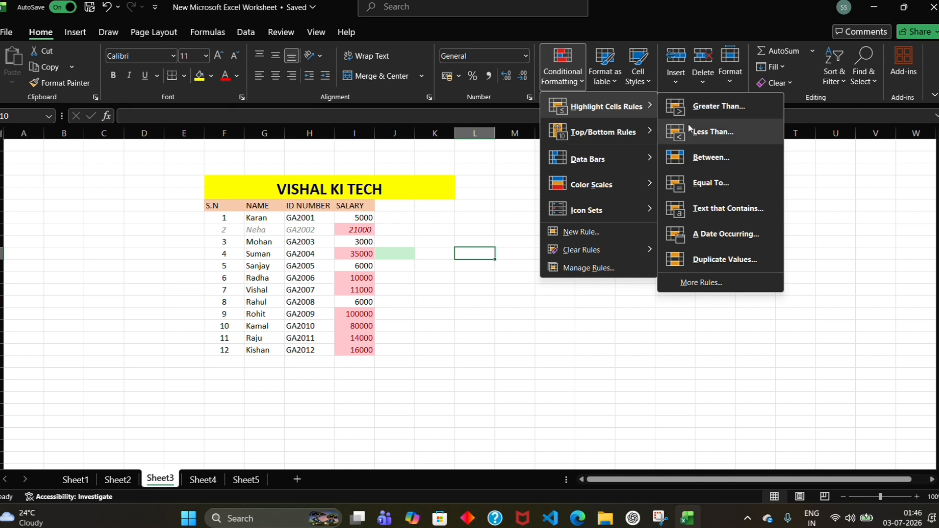
left_click(396, 220)
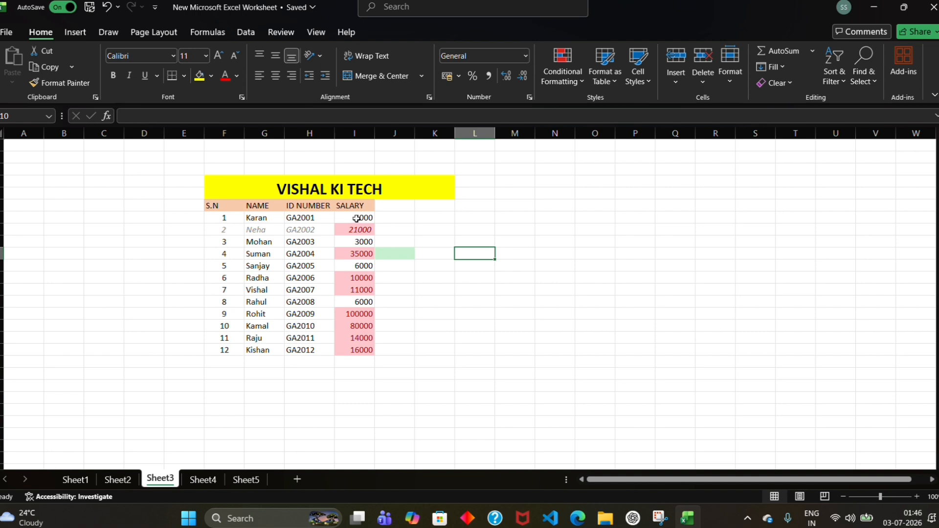
Step: Select the salary values in I7:I18 and remove the Greater Than highlighting rule from them
left_click_drag(362, 221, 361, 353)
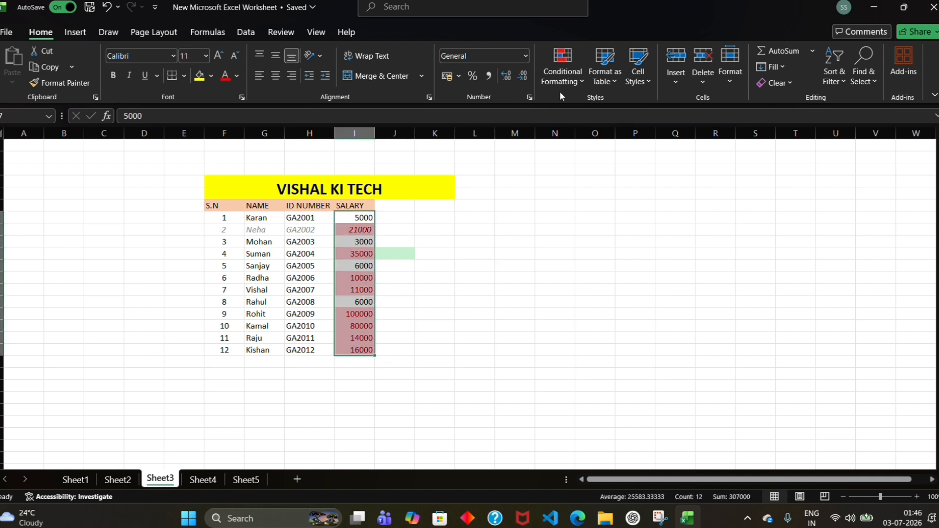
left_click(562, 78)
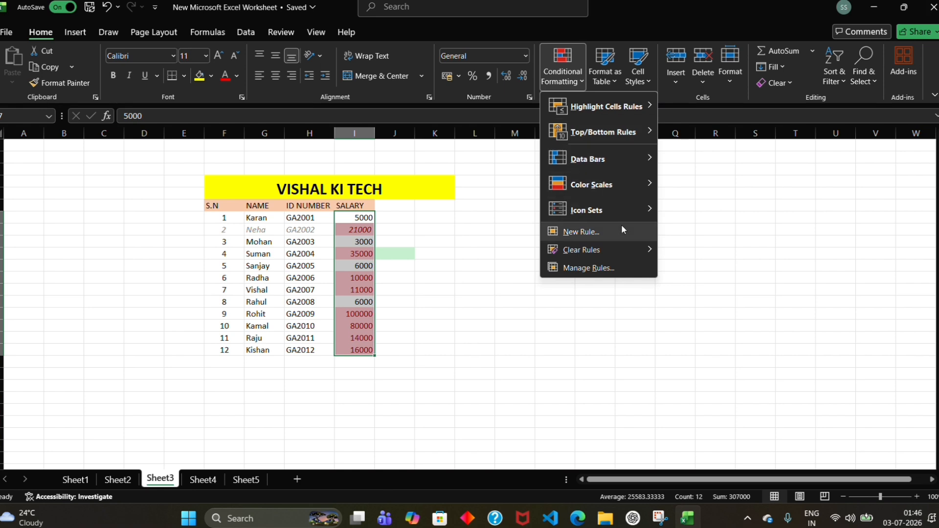
mouse_move(643, 248)
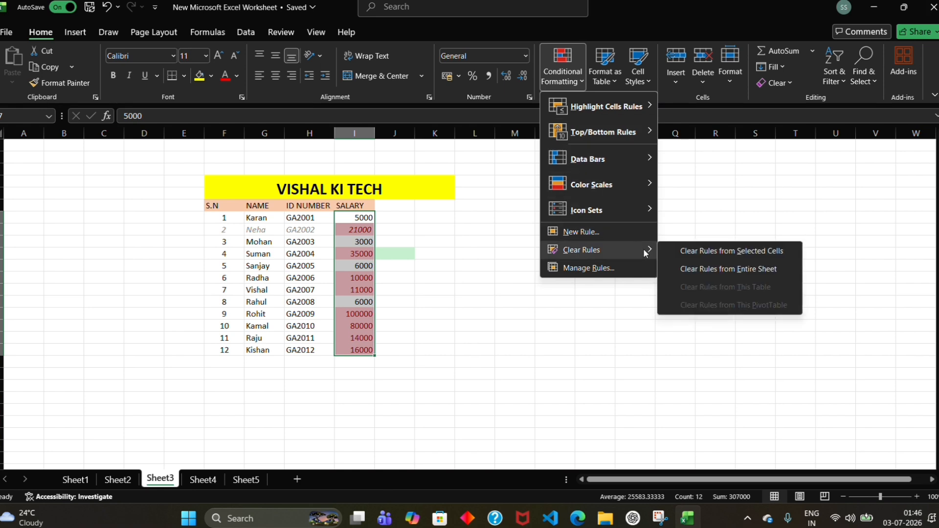
left_click(687, 251)
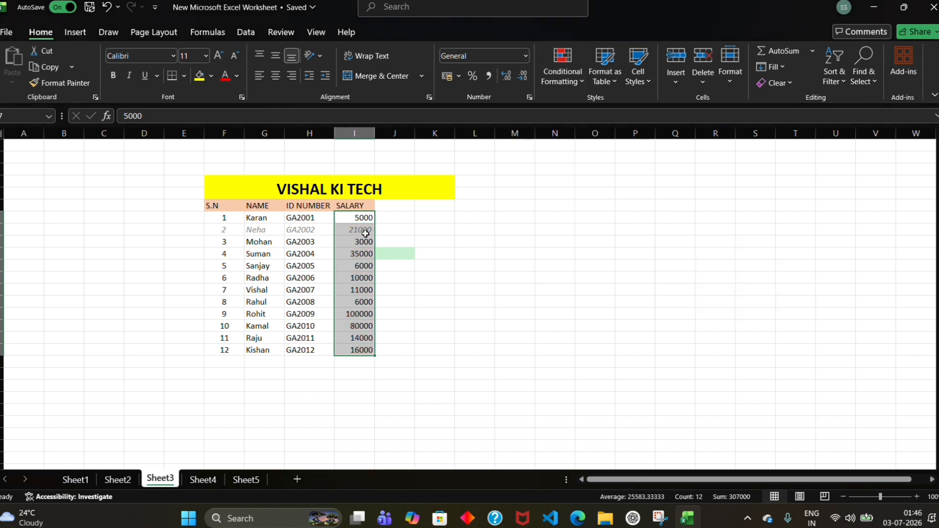
Step: Start a Less Than highlighting rule for the salaries in I7:I18 with the threshold set to 6000
left_click(579, 82)
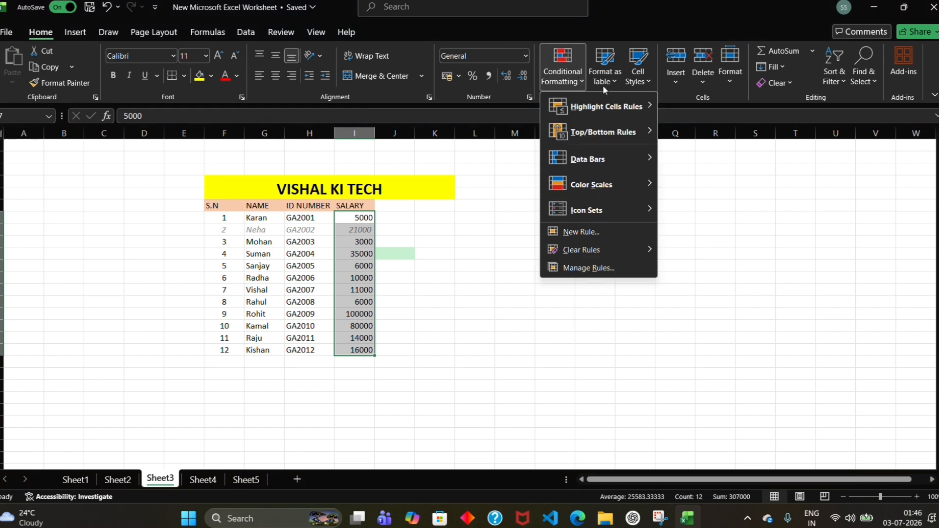
mouse_move(636, 105)
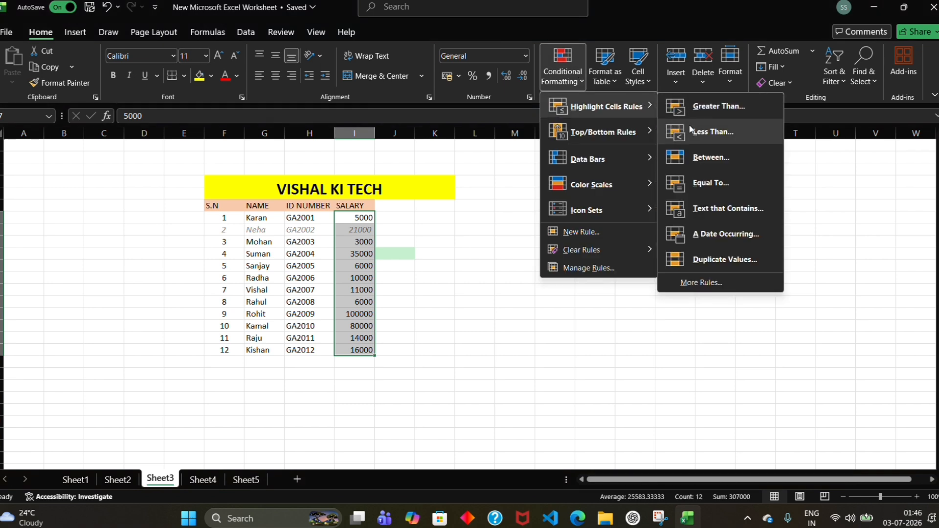
left_click(712, 132)
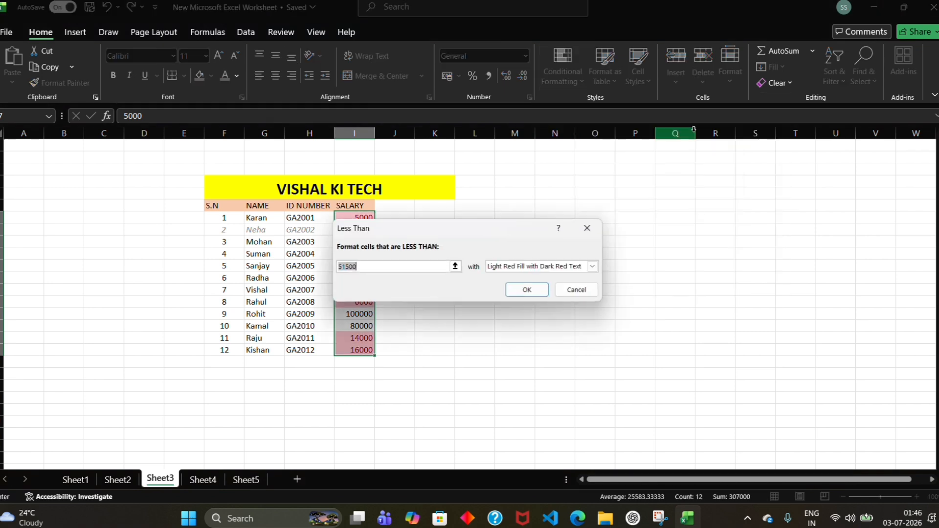
left_click(423, 270)
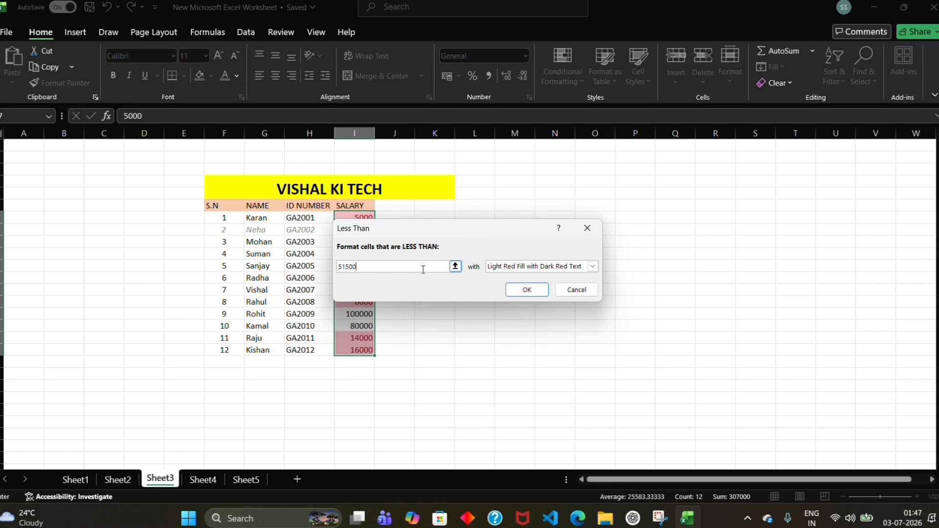
key("BackSpace")
key("BackSpace")
key("BackSpace")
key("BackSpace")
key("BackSpace")
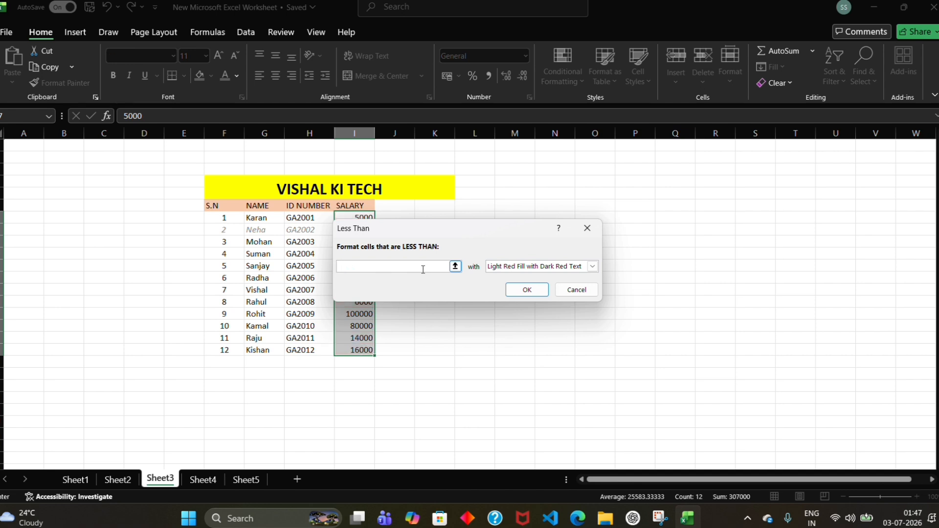
type("6000")
Step: Choose Green Fill with Dark Green Text for the Less Than rule and apply it to the salaries
left_click(592, 267)
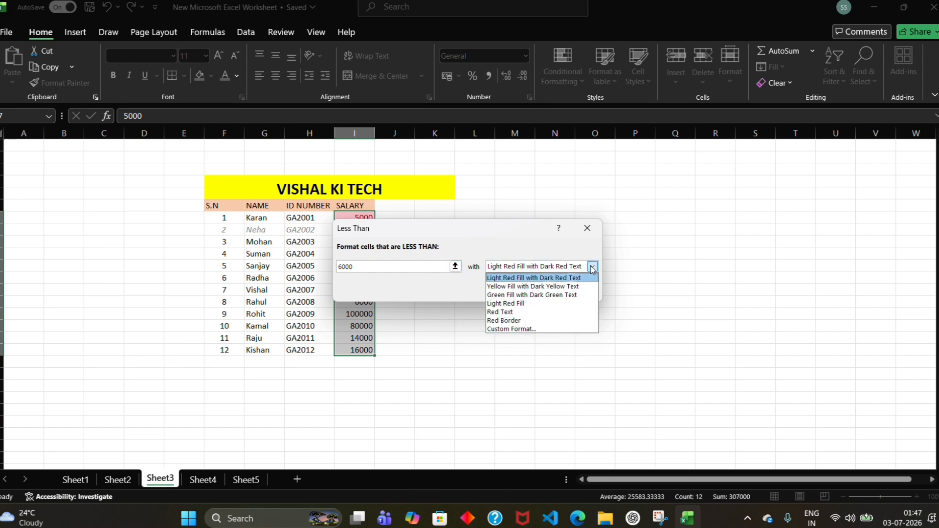
left_click(579, 295)
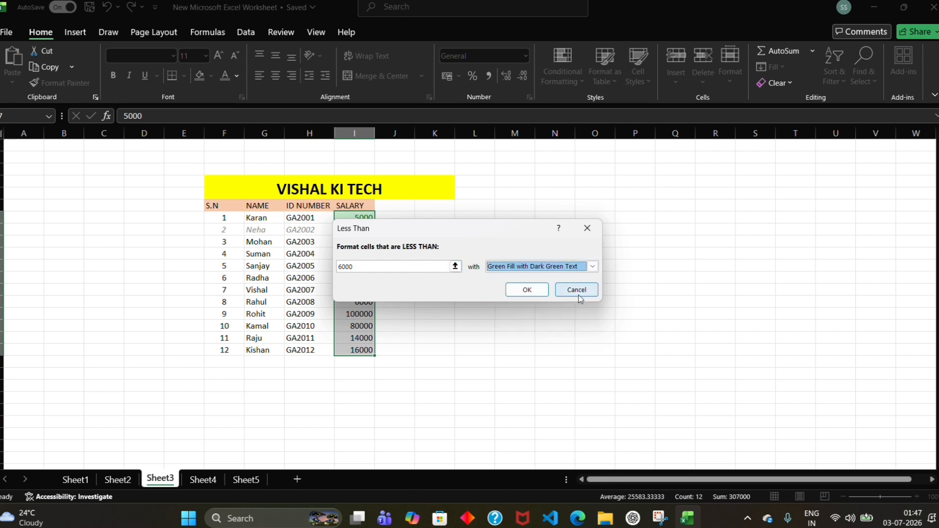
left_click(527, 290)
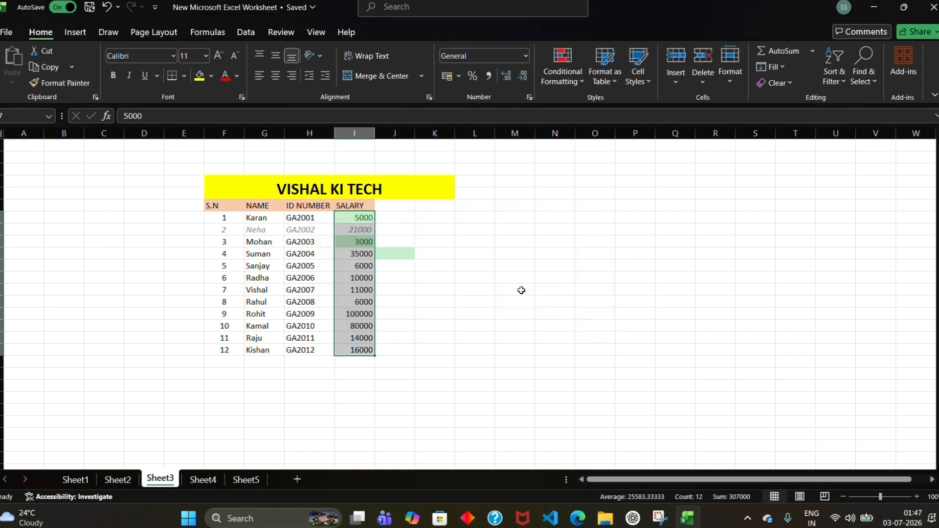
left_click(447, 254)
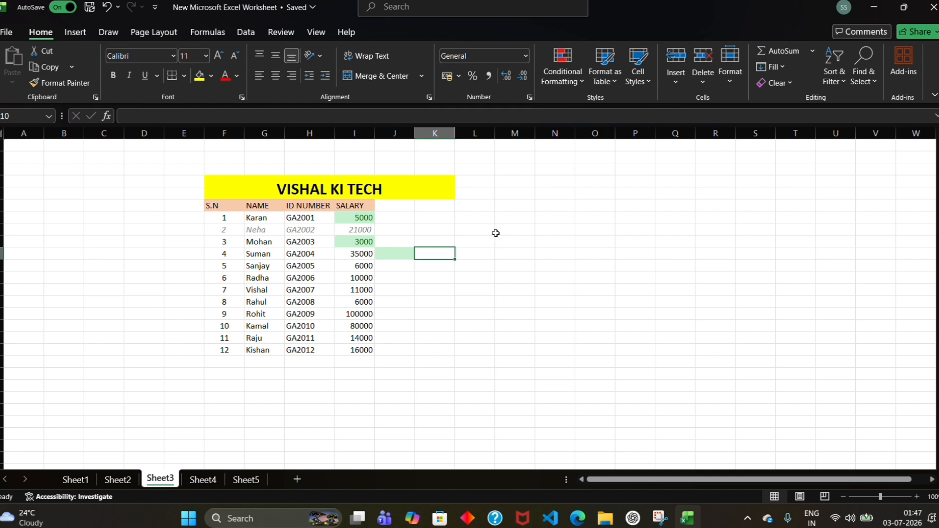
left_click(575, 81)
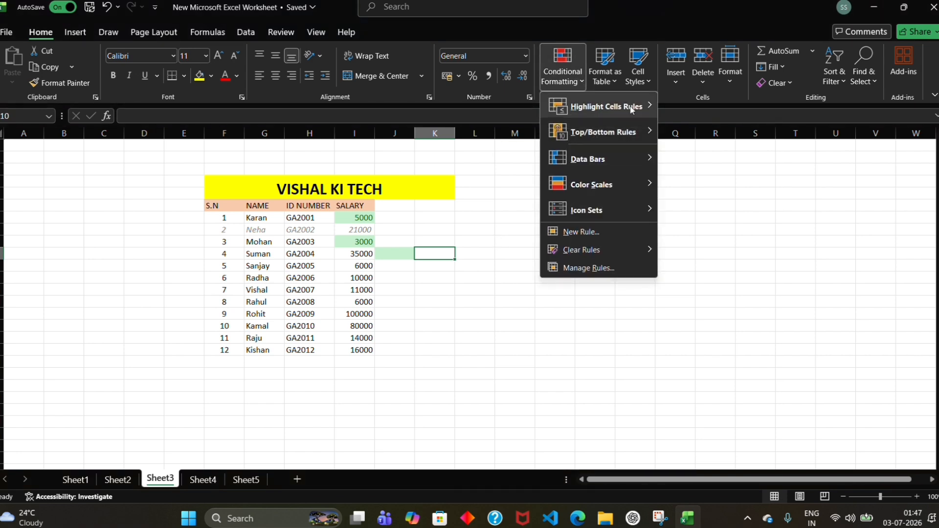
mouse_move(643, 104)
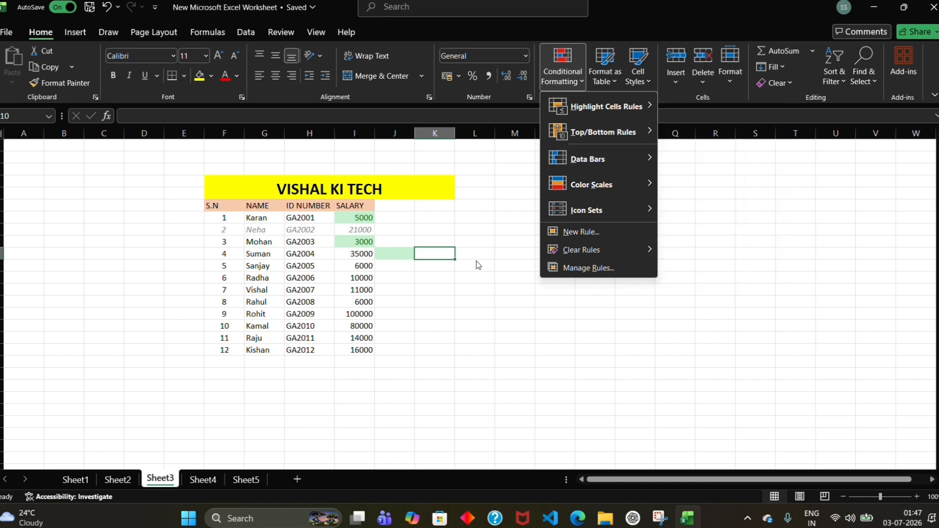
left_click(400, 219)
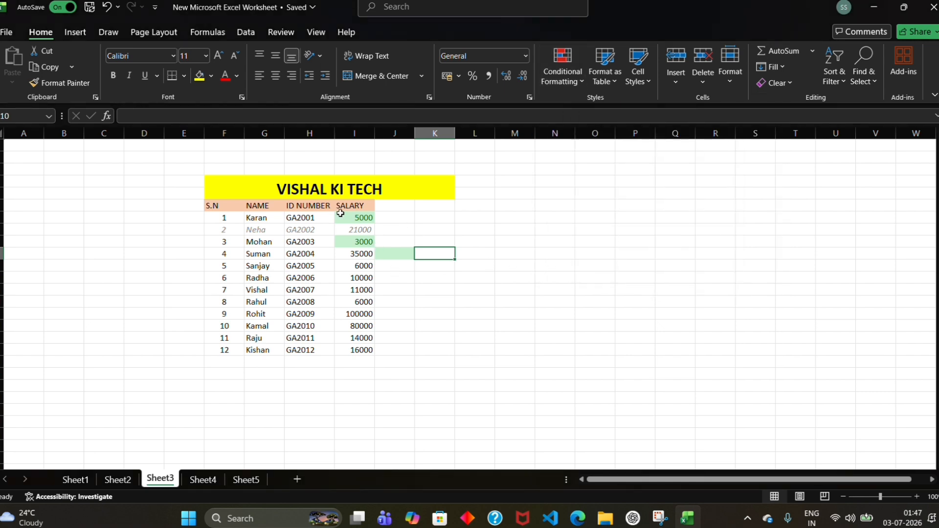
Step: Select the salary values in I7:I18 and clear the Less Than highlighting rule from them
left_click(348, 216)
left_click_drag(349, 216, 357, 350)
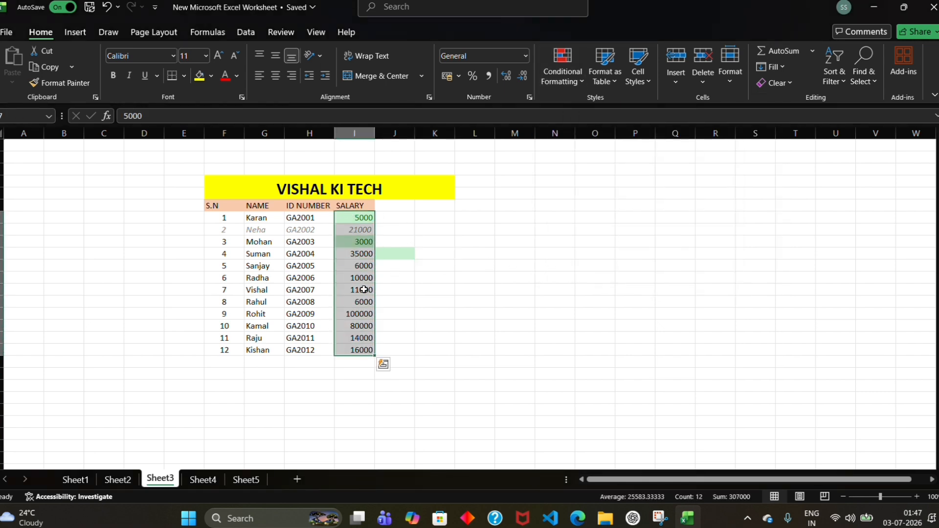
left_click(554, 82)
mouse_move(618, 250)
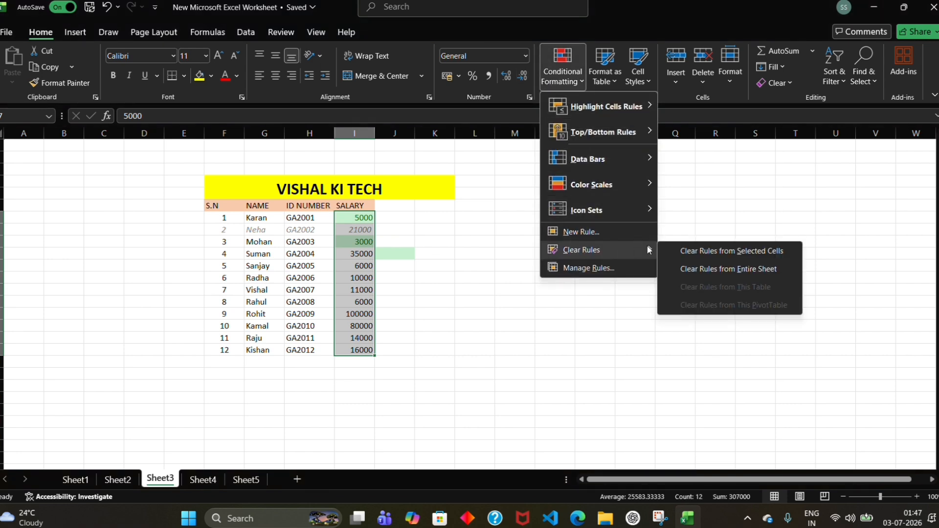
left_click(683, 250)
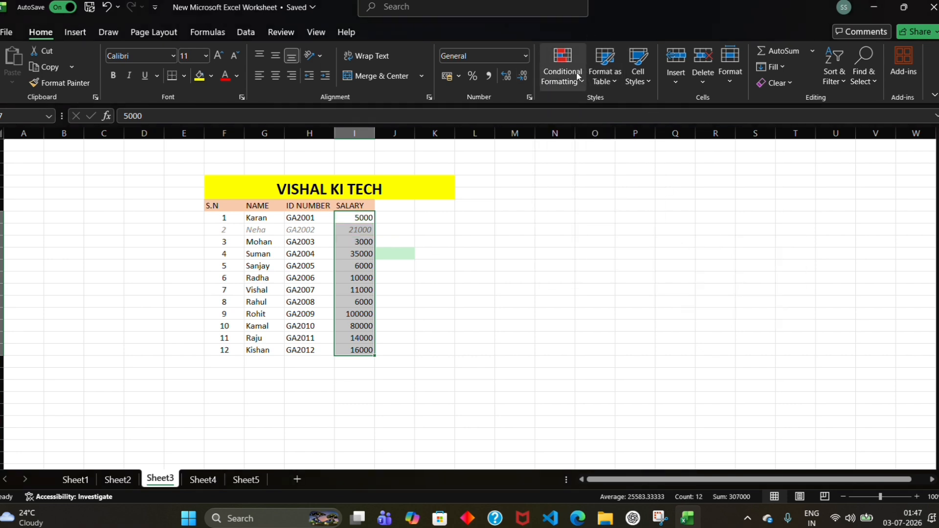
Step: Start a Between highlighting rule for the salaries in I7:I18 with the limits 14000 and 5000
left_click(582, 82)
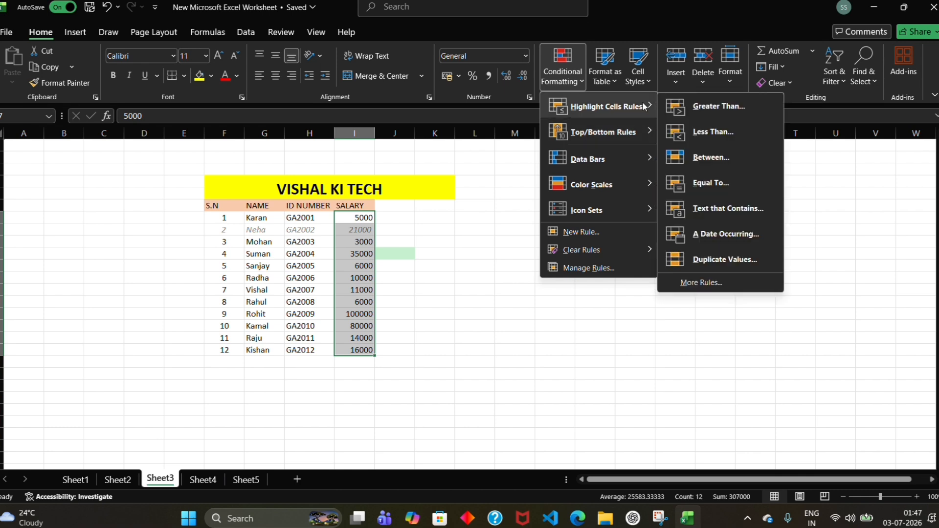
left_click(707, 156)
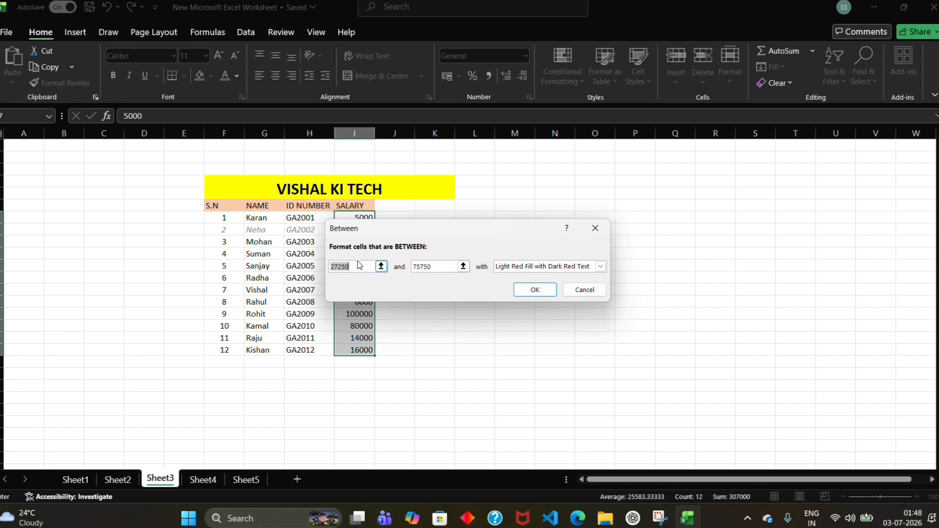
key("BackSpace")
type("15")
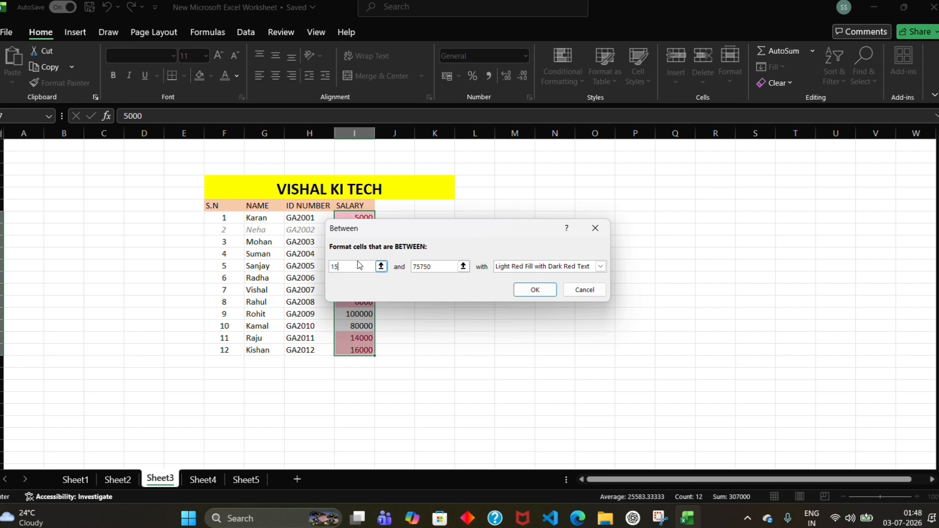
key("BackSpace")
type("4000")
left_click(437, 266)
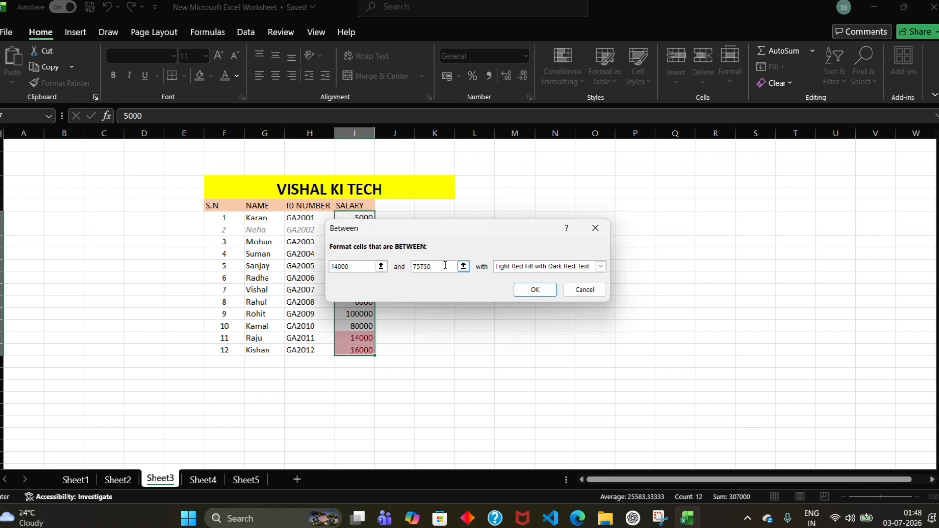
key("BackSpace")
key("BackSpace")
key("BackSpace")
key("BackSpace")
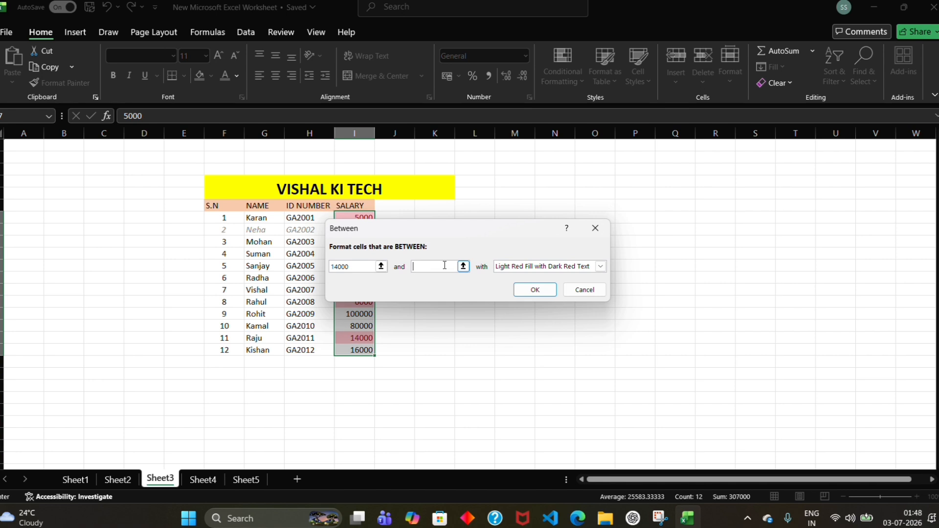
type("5000")
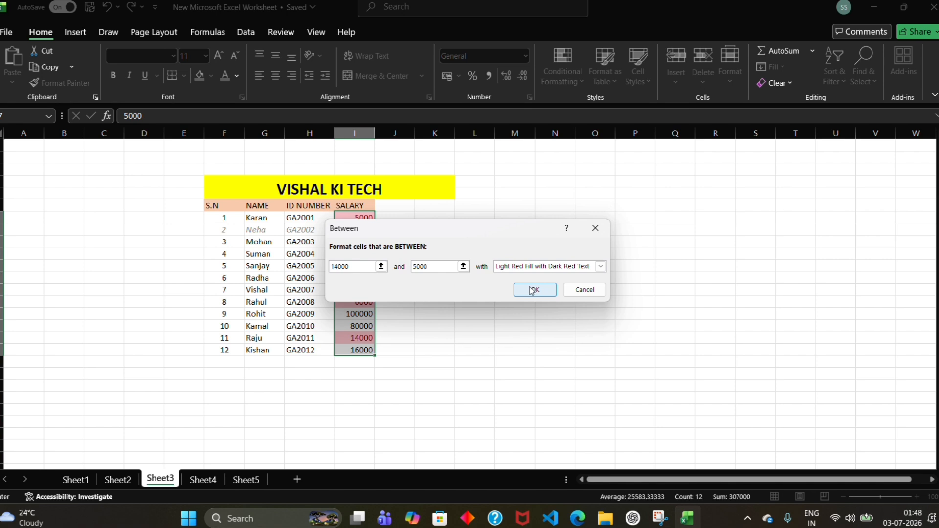
Step: Choose Yellow Fill with Dark Yellow Text for the Between rule and apply it to the salaries
left_click(600, 267)
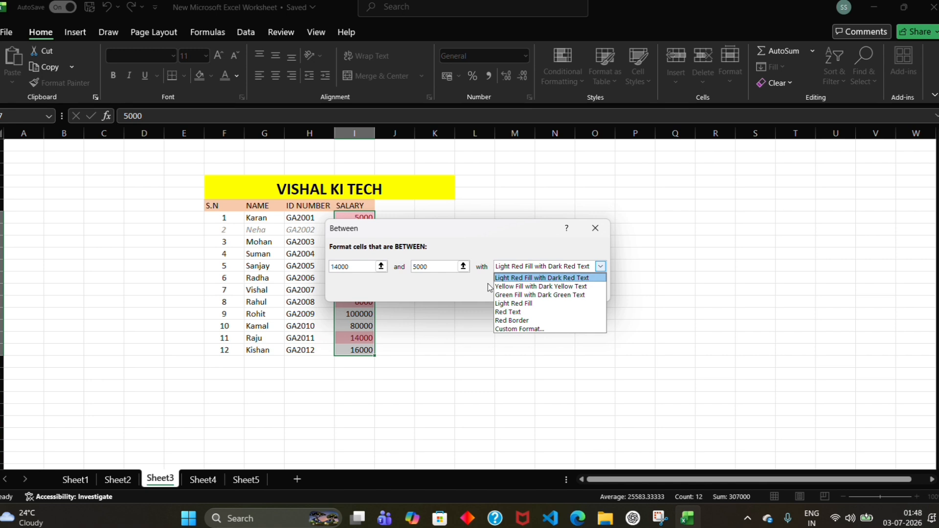
left_click(533, 287)
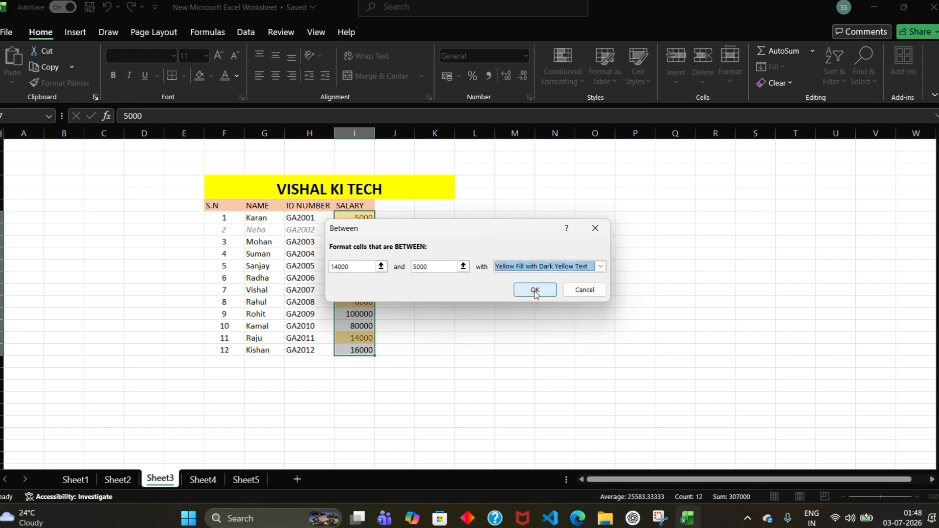
left_click(536, 292)
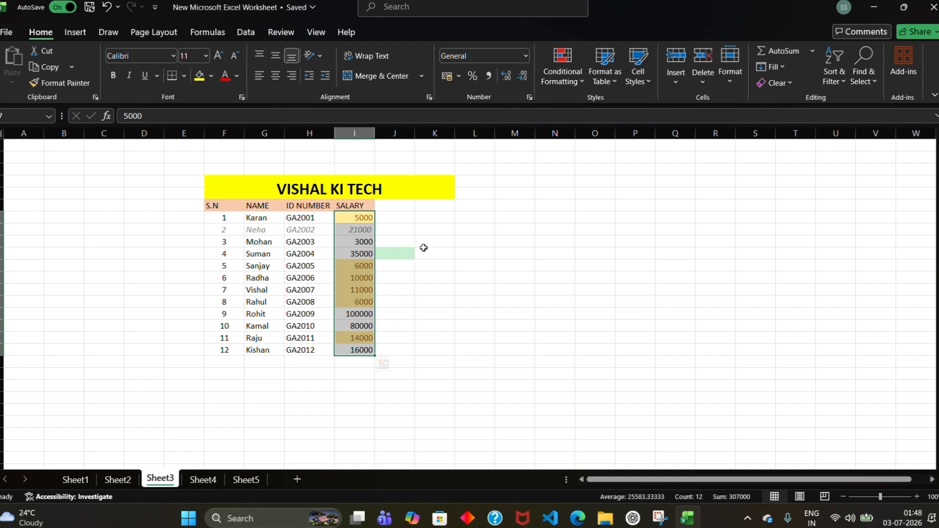
left_click(461, 210)
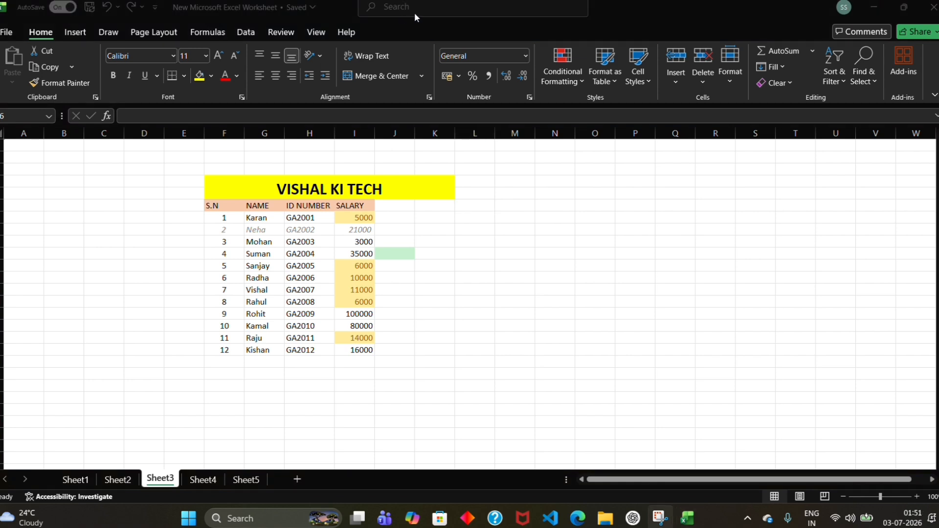
left_click(573, 69)
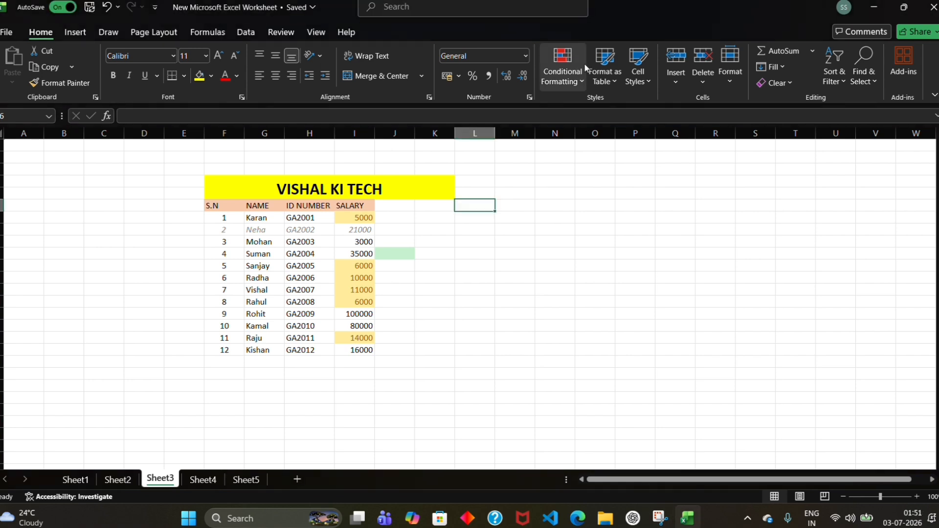
left_click(580, 72)
mouse_move(642, 108)
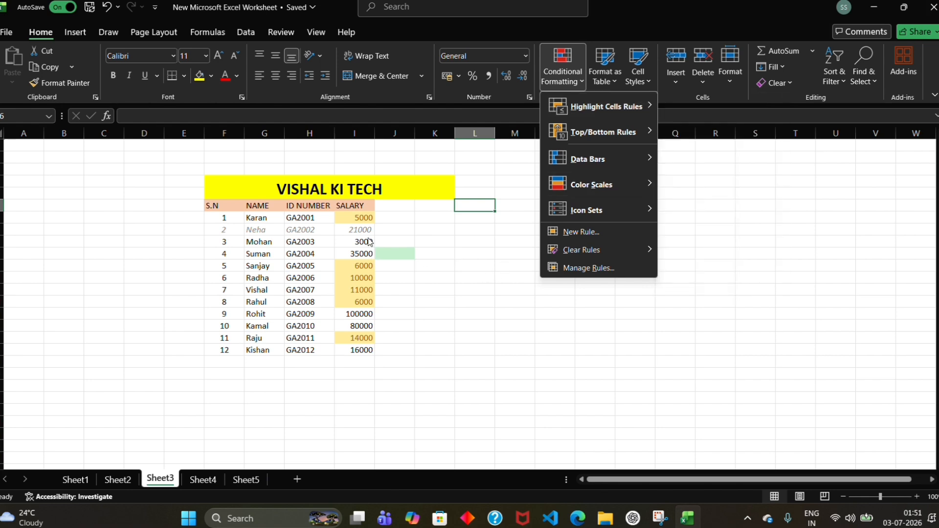
left_click(354, 221)
left_click(354, 221)
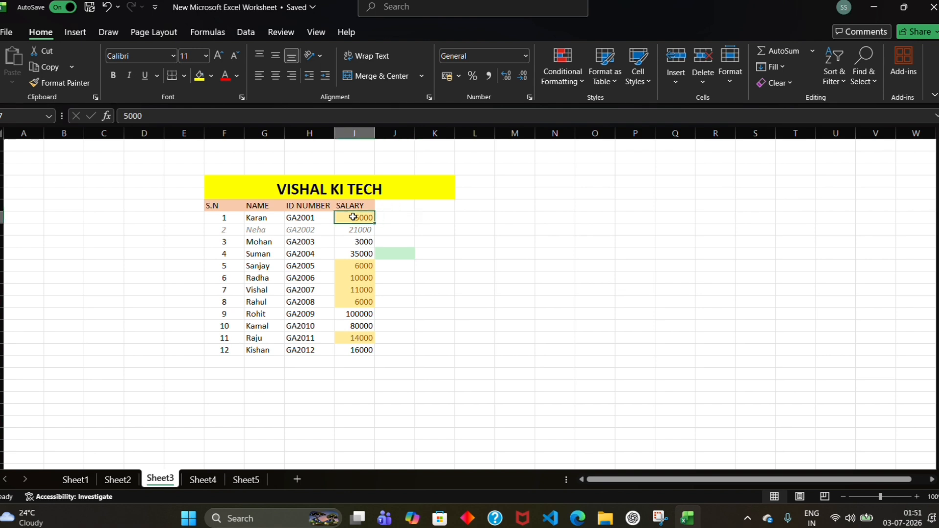
double_click(358, 219)
left_click(424, 201)
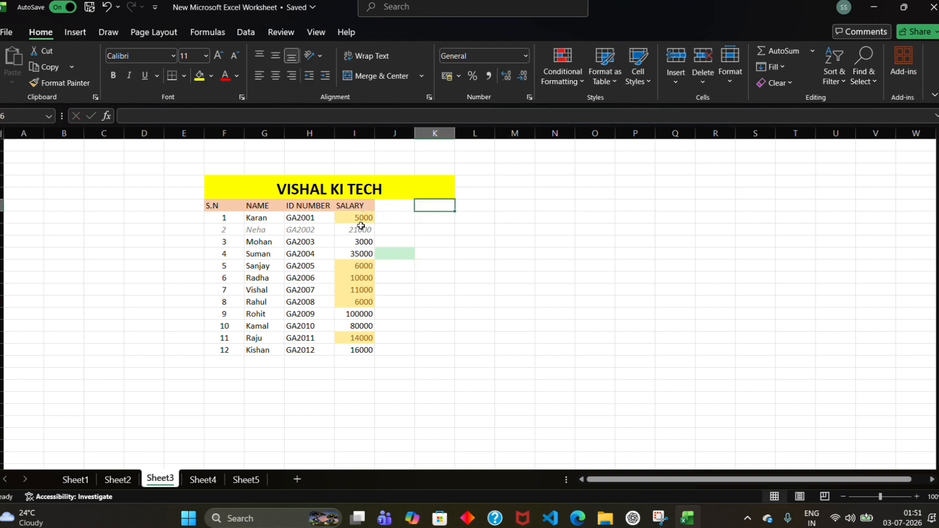
double_click(361, 220)
left_click(435, 219)
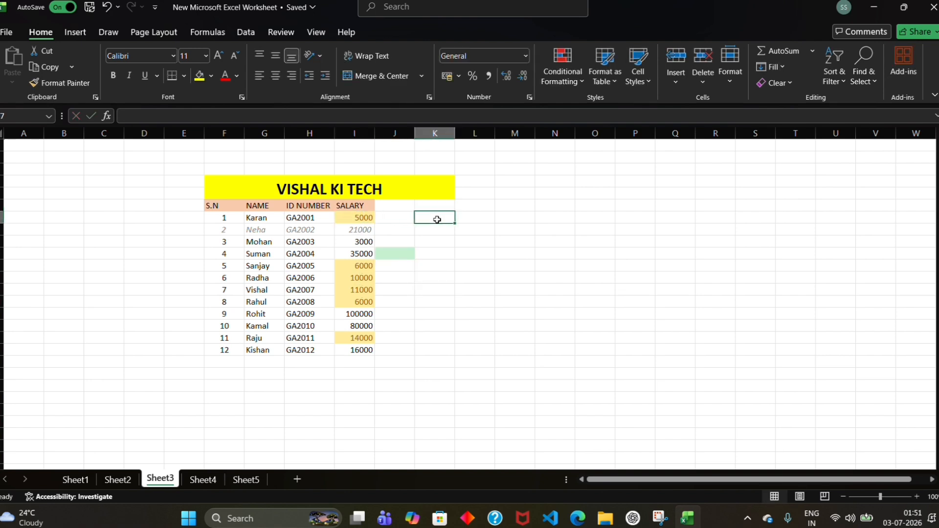
Step: Select the salary values in I7:I18 and clear the Between highlighting rule from them
left_click(360, 221)
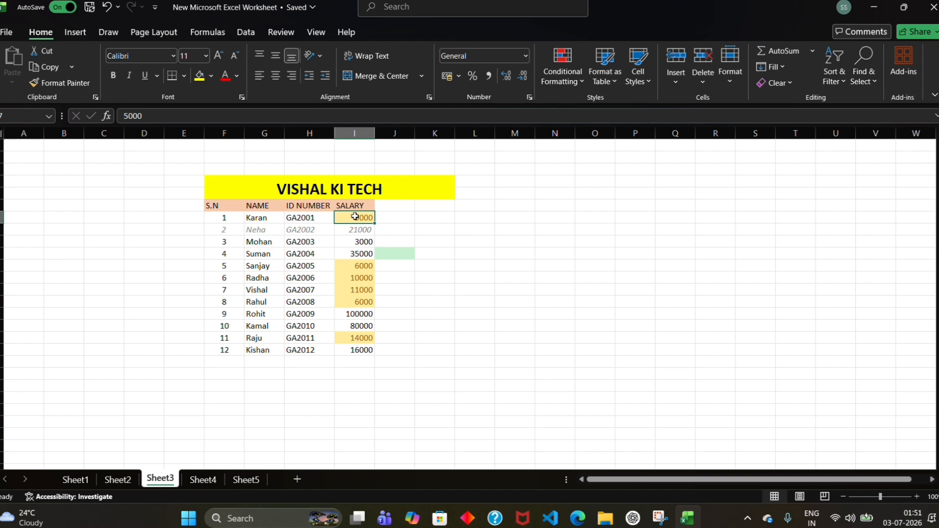
left_click_drag(360, 221, 361, 350)
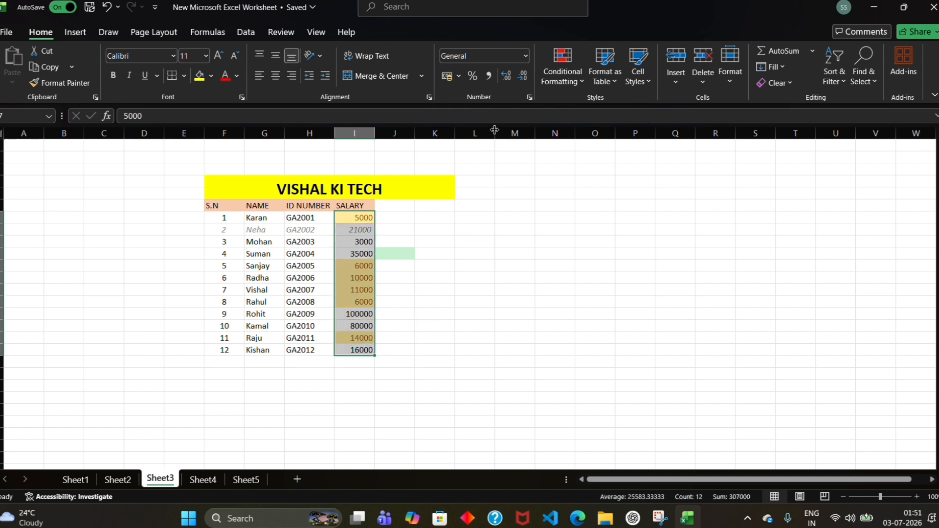
left_click(542, 83)
mouse_move(629, 248)
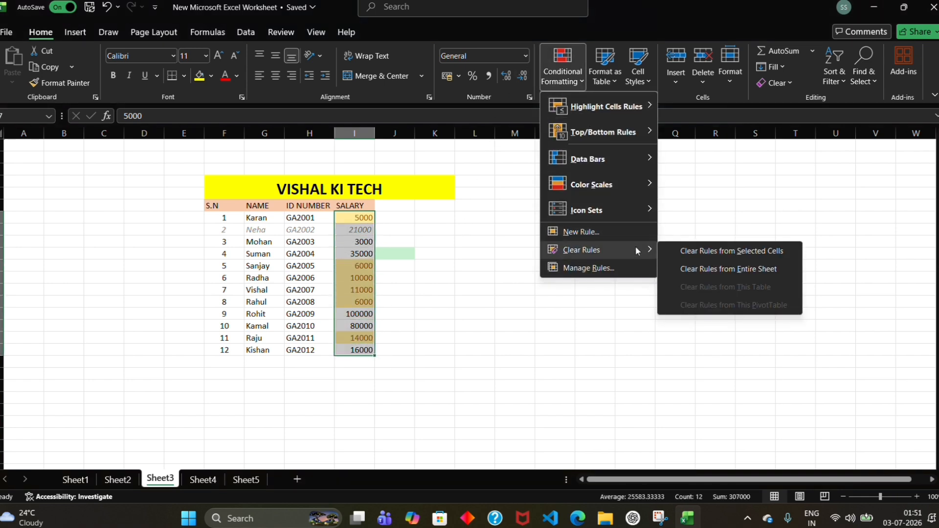
left_click(702, 250)
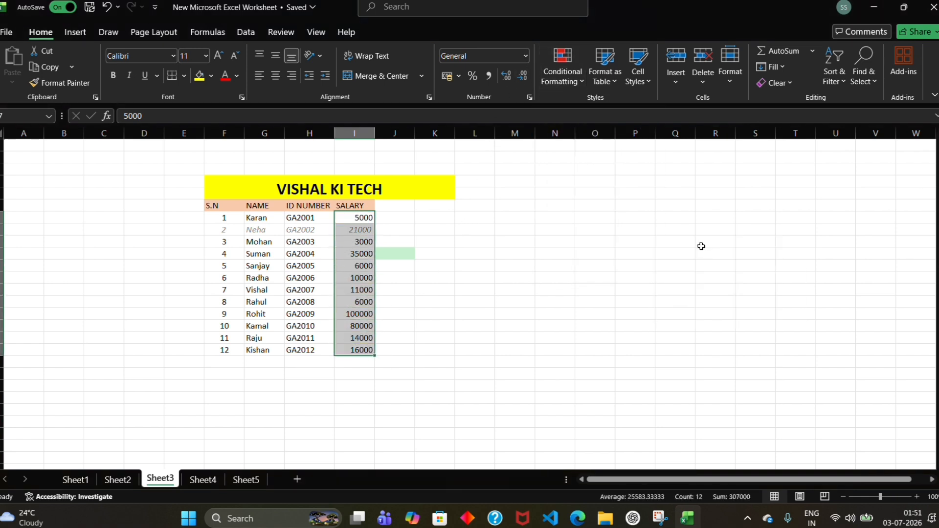
Step: Start an Equal To highlighting rule for the salaries in I7:I18 with the value 80000
left_click(561, 67)
mouse_move(621, 105)
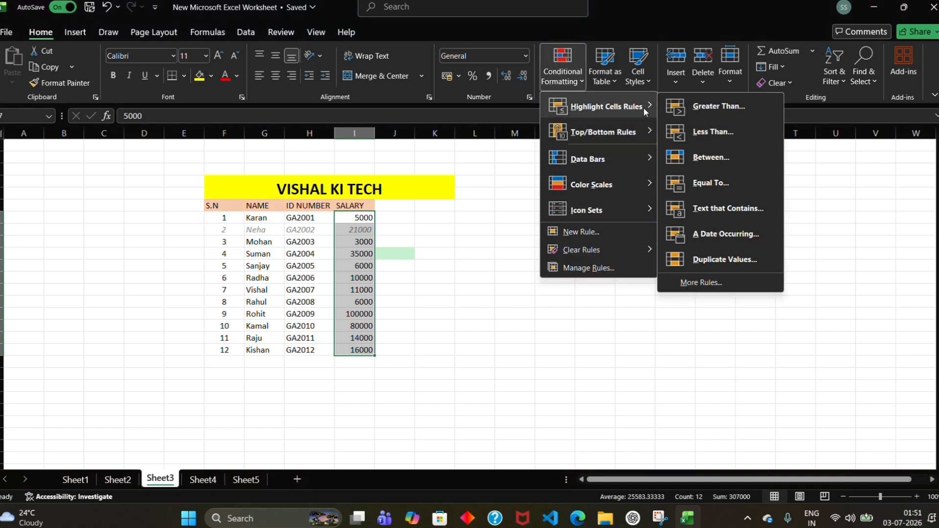
left_click(708, 183)
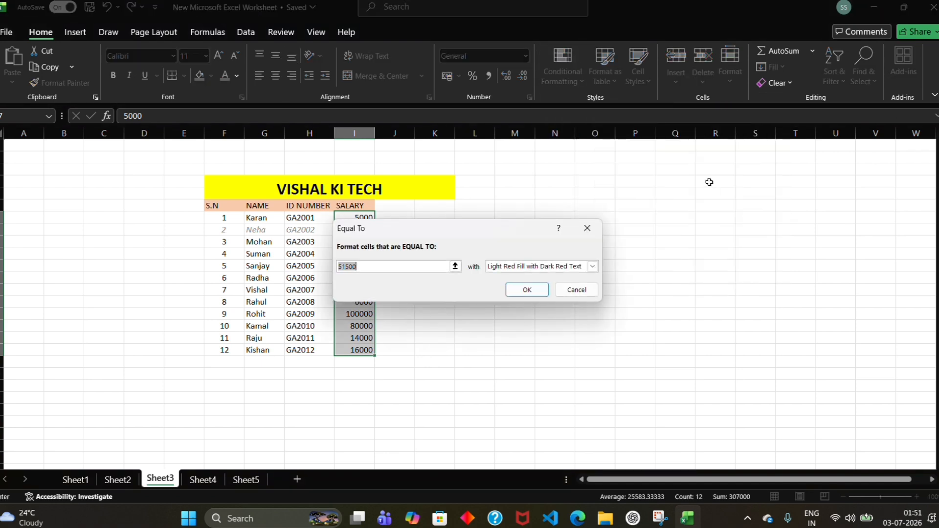
left_click(393, 265)
key("BackSpace")
key("BackSpace")
key("BackSpace")
key("BackSpace")
key("BackSpace")
type("80000")
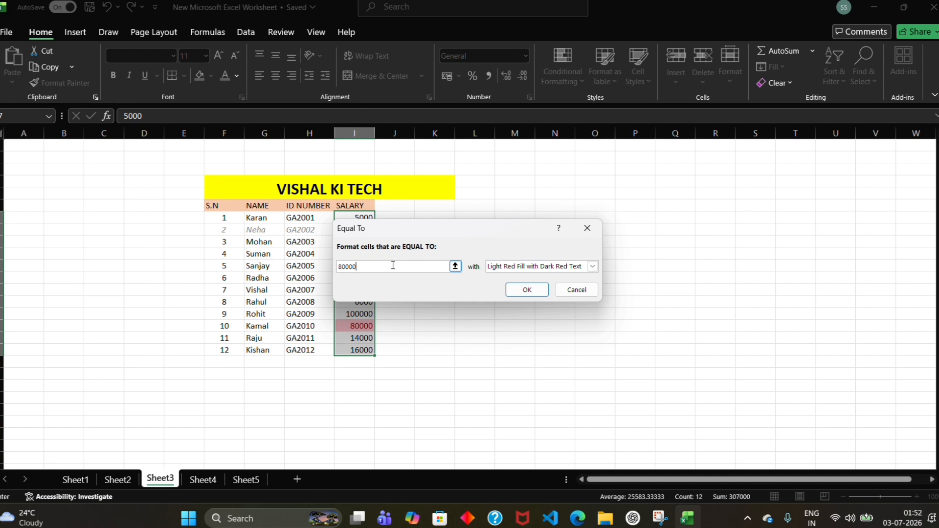
Step: Choose Green Fill with Dark Green Text for the Equal To rule, apply it and deselect the salaries
left_click(591, 267)
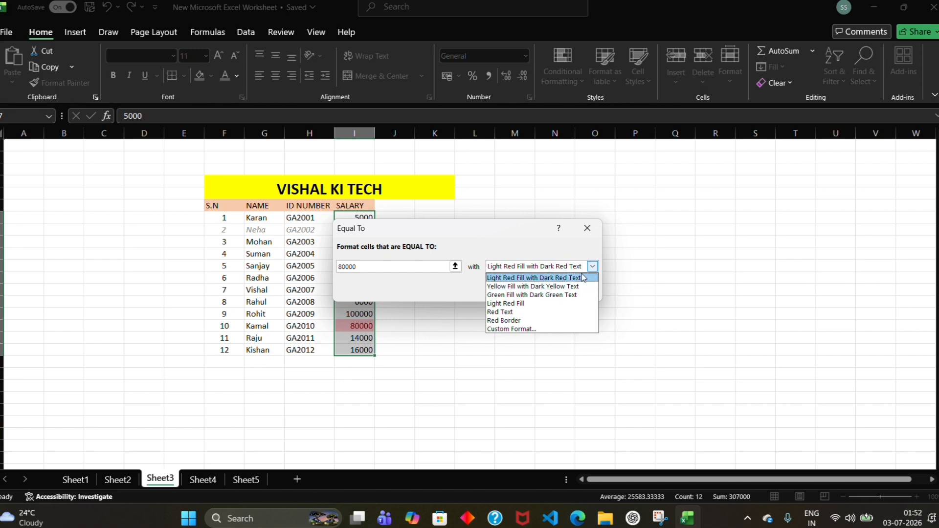
left_click(571, 295)
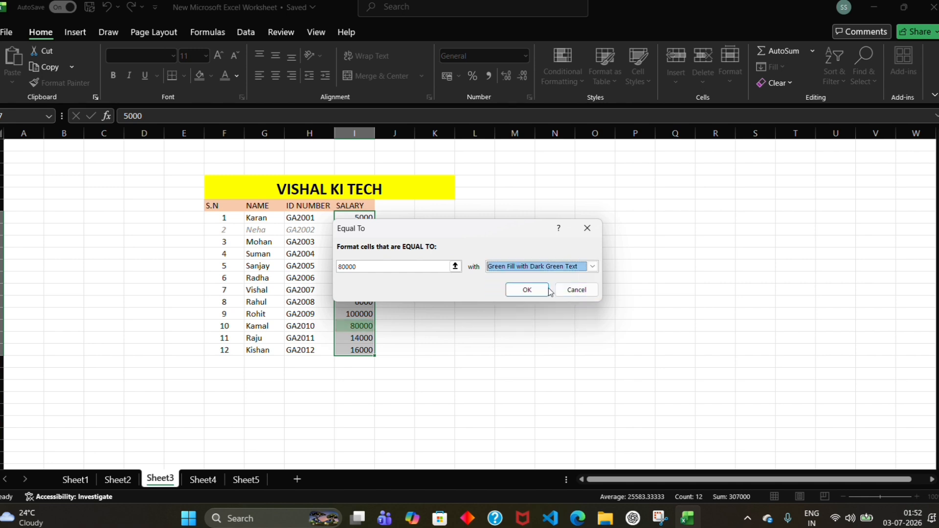
left_click(514, 291)
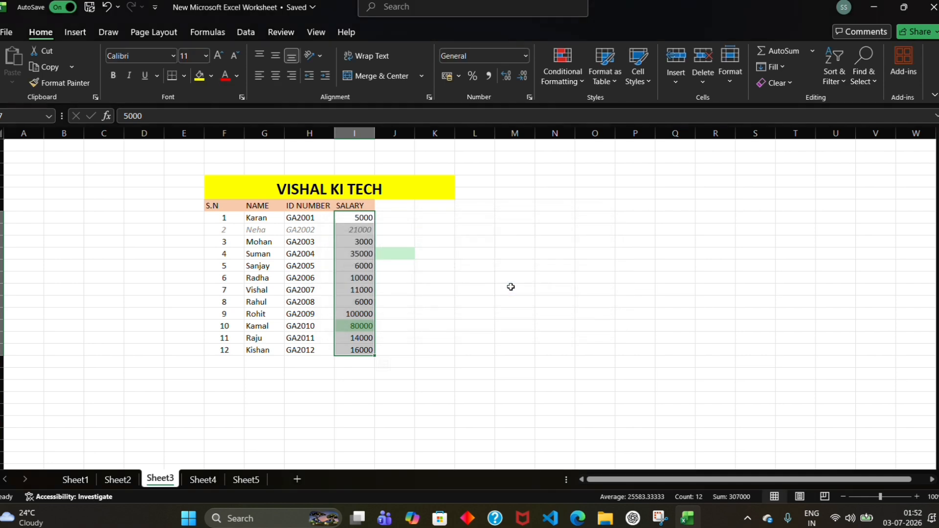
left_click(489, 228)
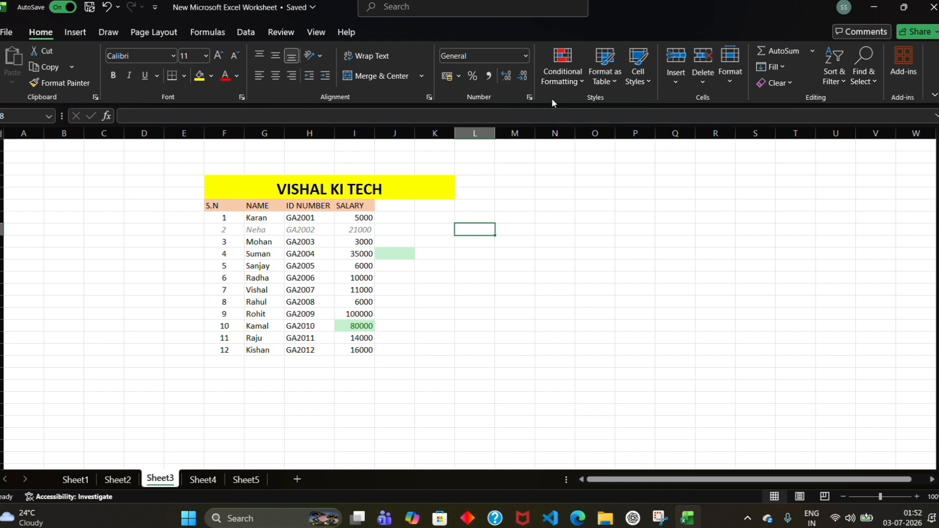
Step: Highlight the names in G7:G18 that contain the first listed name, using a Text That Contains rule with Light Red Fill with Dark Red Text
left_click(577, 82)
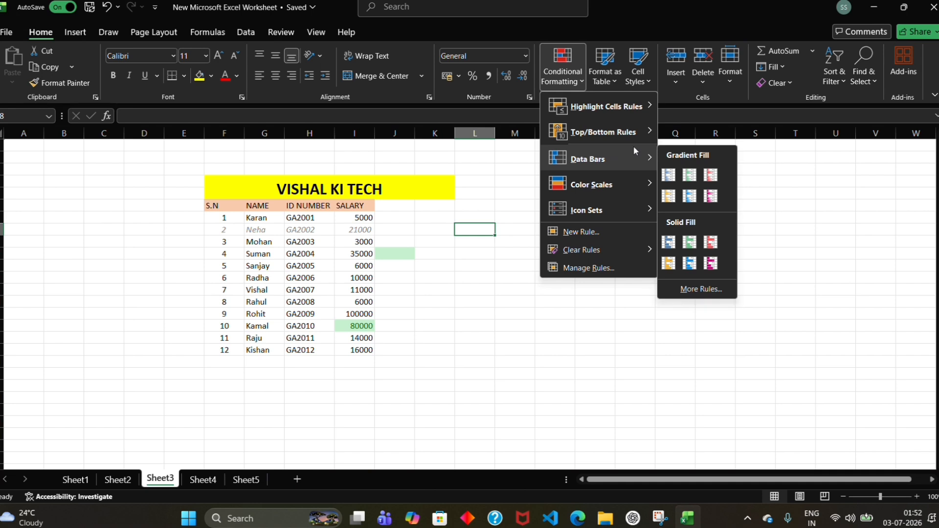
mouse_move(642, 108)
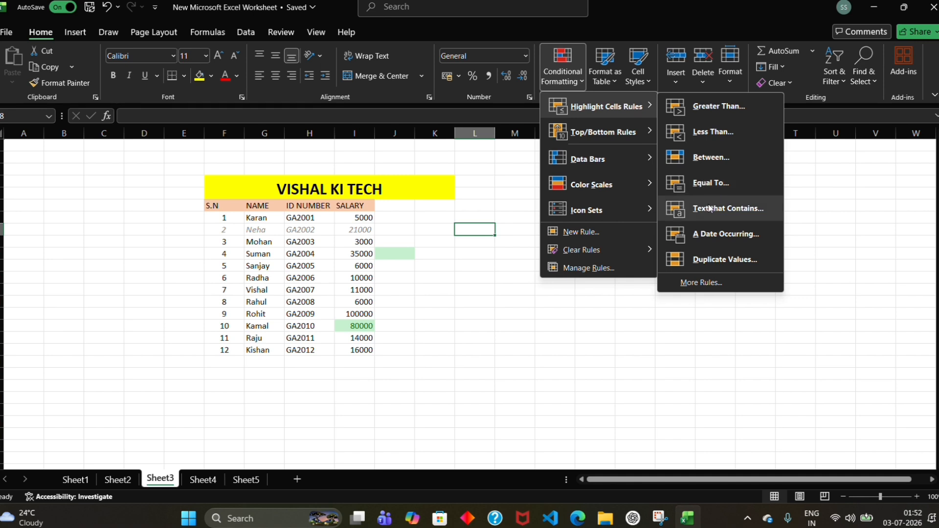
left_click(262, 223)
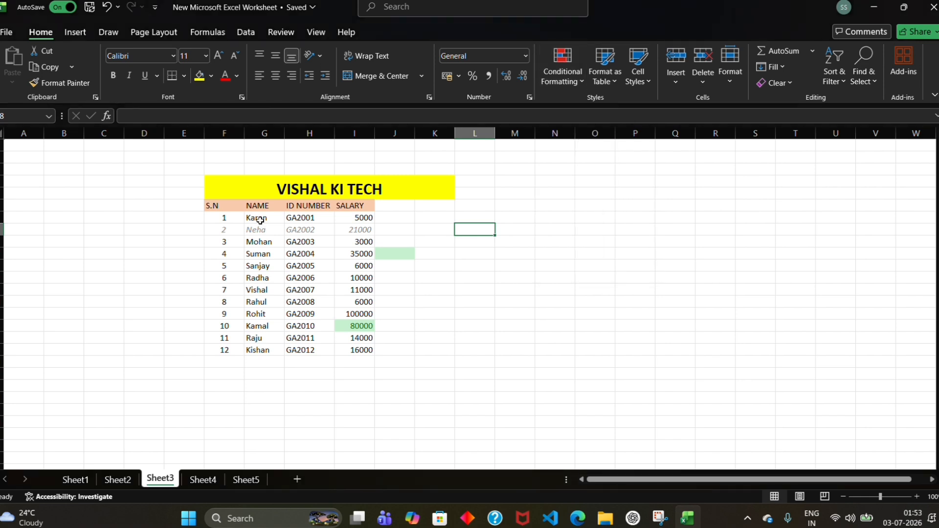
left_click_drag(261, 220, 252, 351)
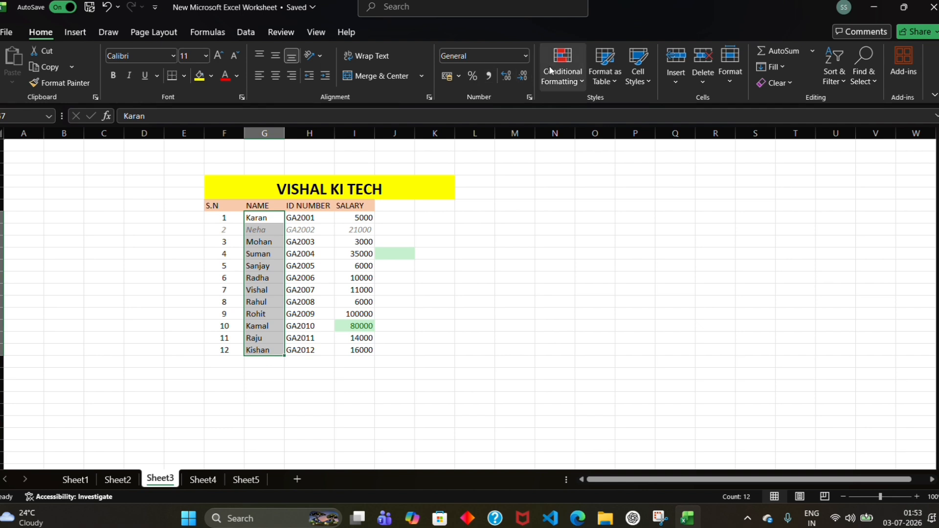
left_click(569, 69)
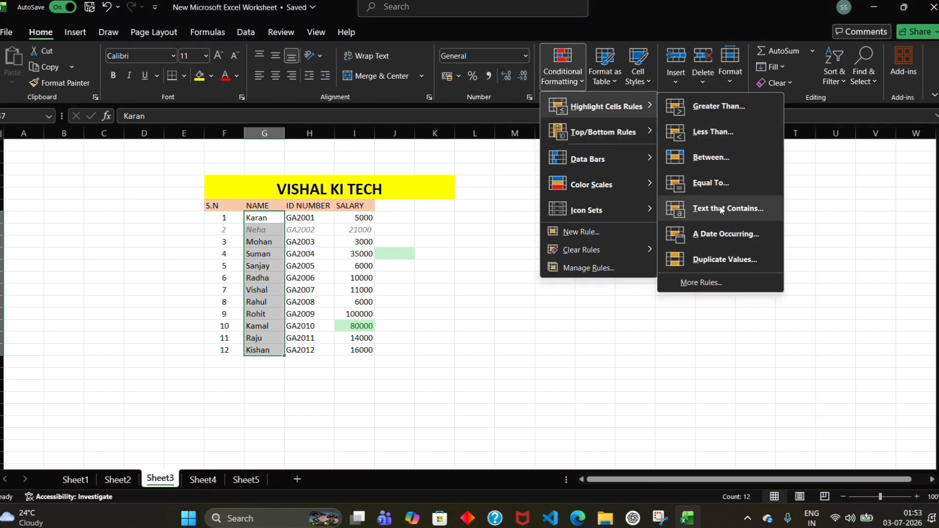
left_click(721, 209)
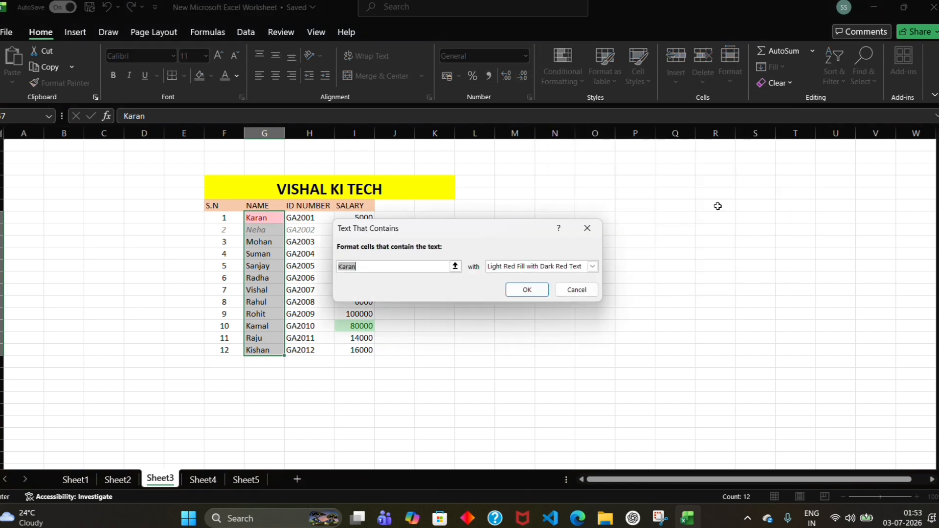
left_click(427, 265)
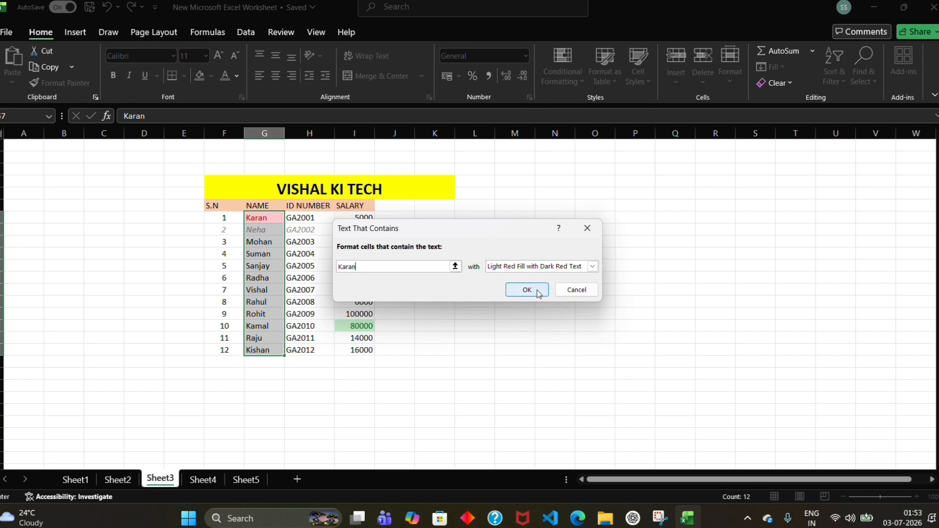
left_click(520, 292)
left_click(499, 227)
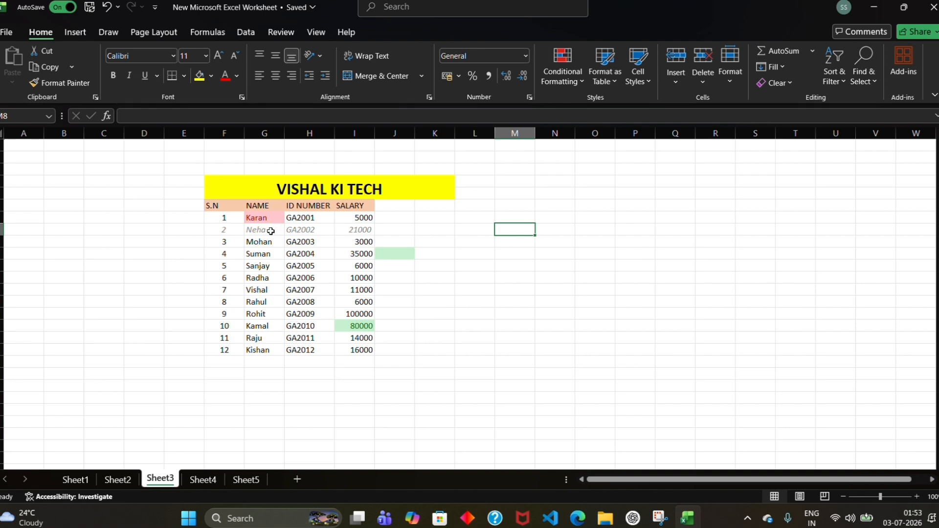
Step: Replace the name in G12 with the first listed name from G7, written in lowercase
left_click(270, 278)
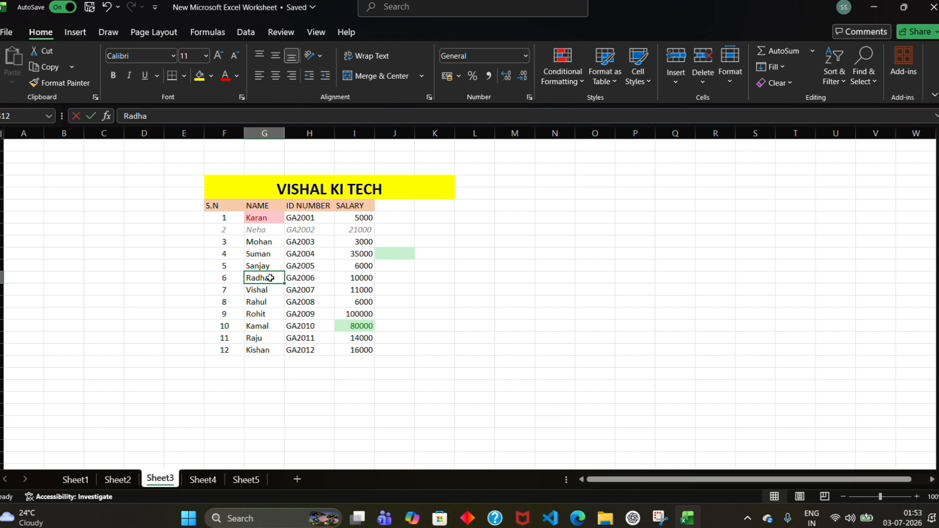
key("BackSpace")
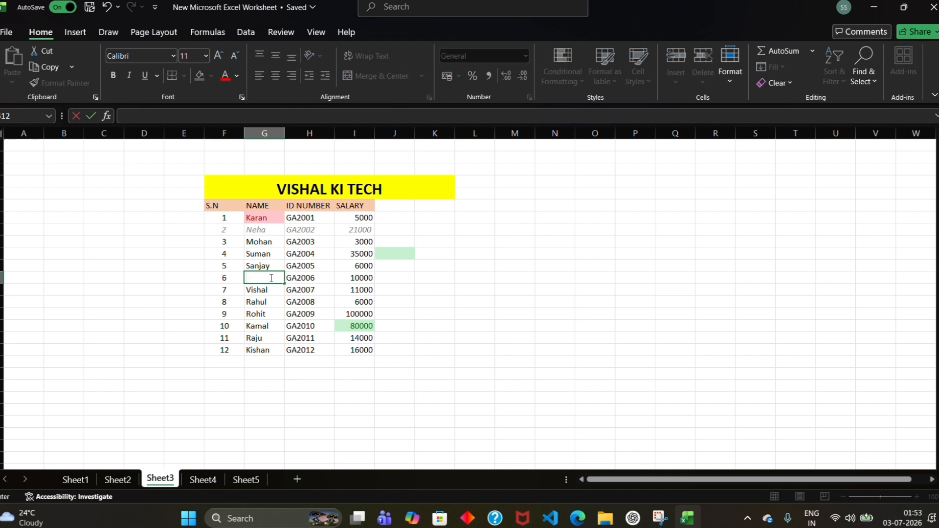
type("karan")
key("Tab")
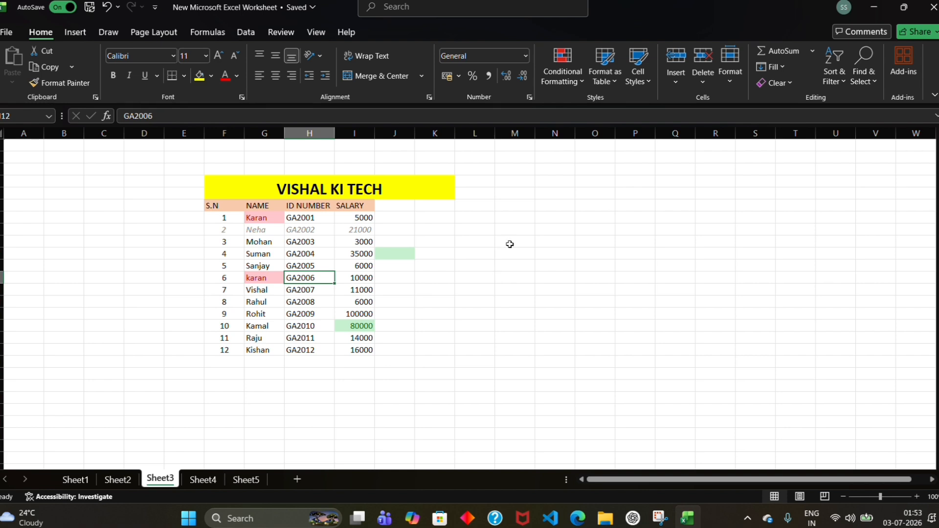
left_click(545, 72)
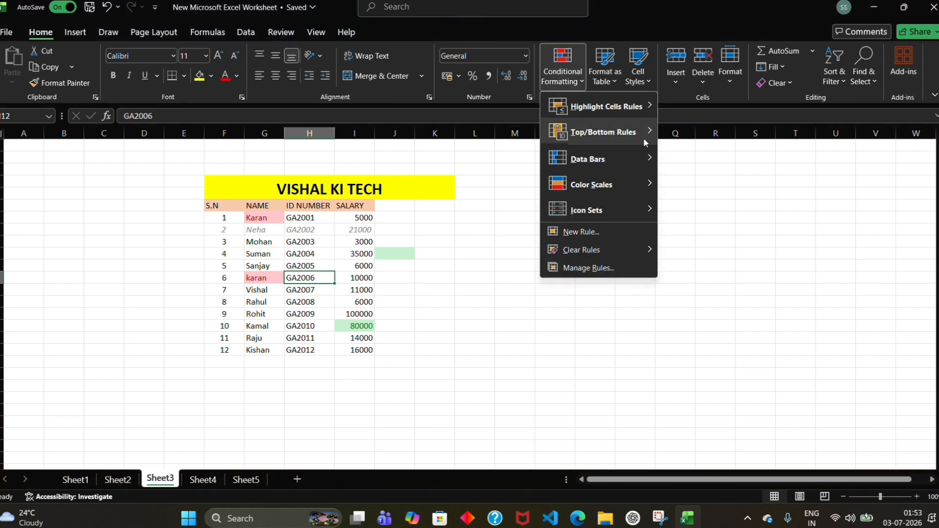
mouse_move(647, 103)
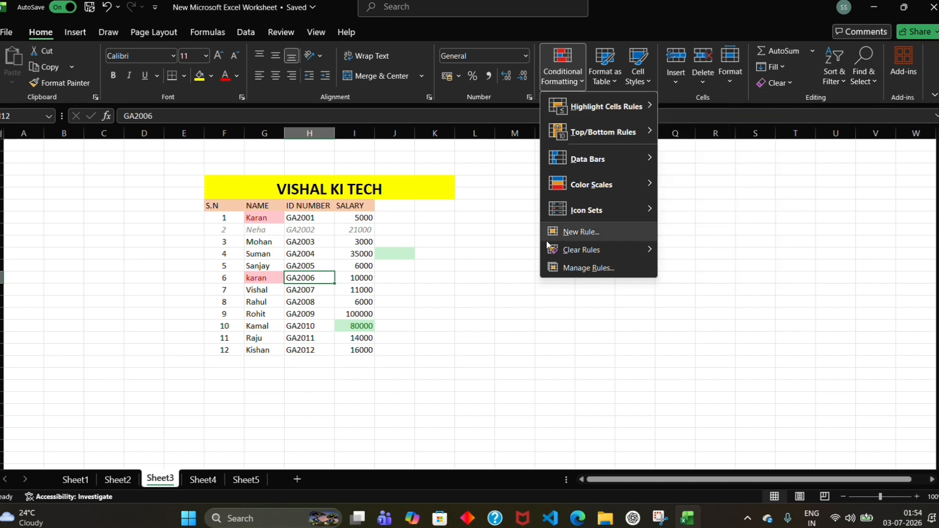
key("Escape")
Step: Examine the date periods offered by the A Date Occurring rule for Sheet4's monthly figures, leaving without applying it
left_click(213, 480)
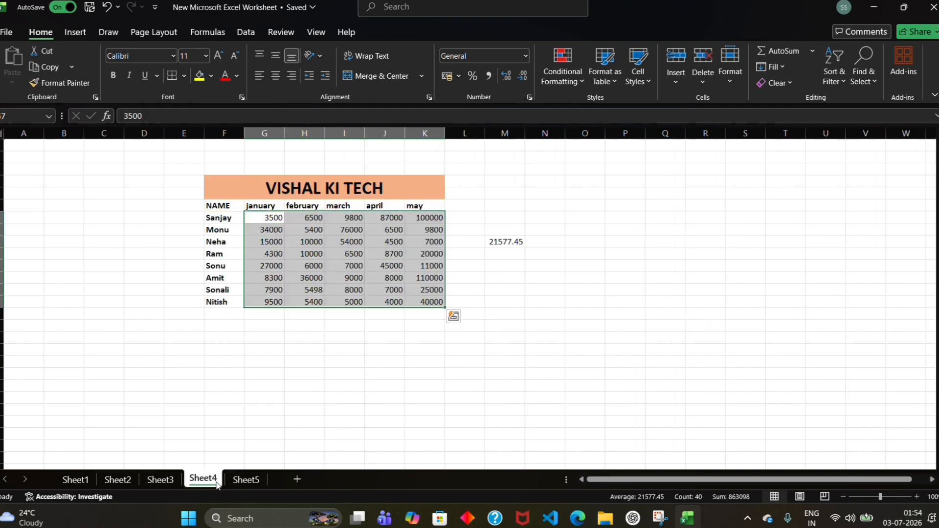
left_click(247, 481)
left_click(213, 478)
left_click(572, 67)
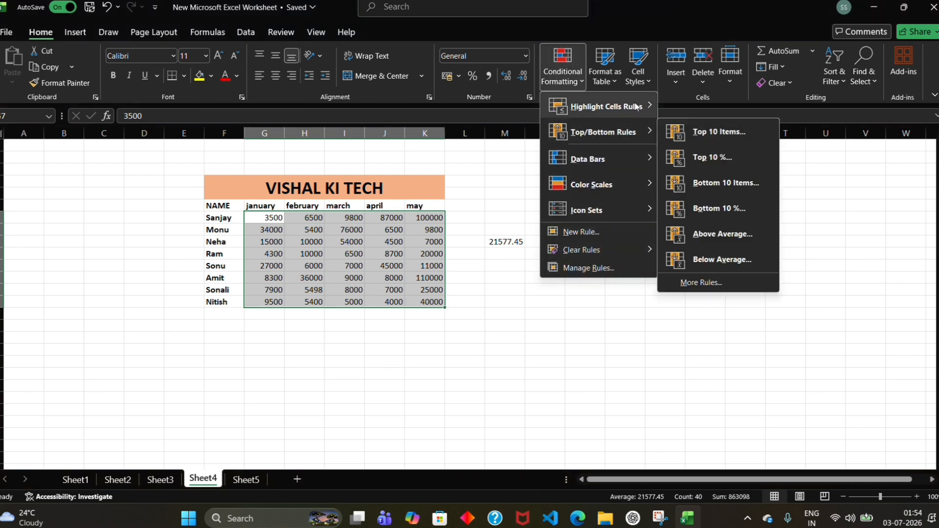
left_click(728, 233)
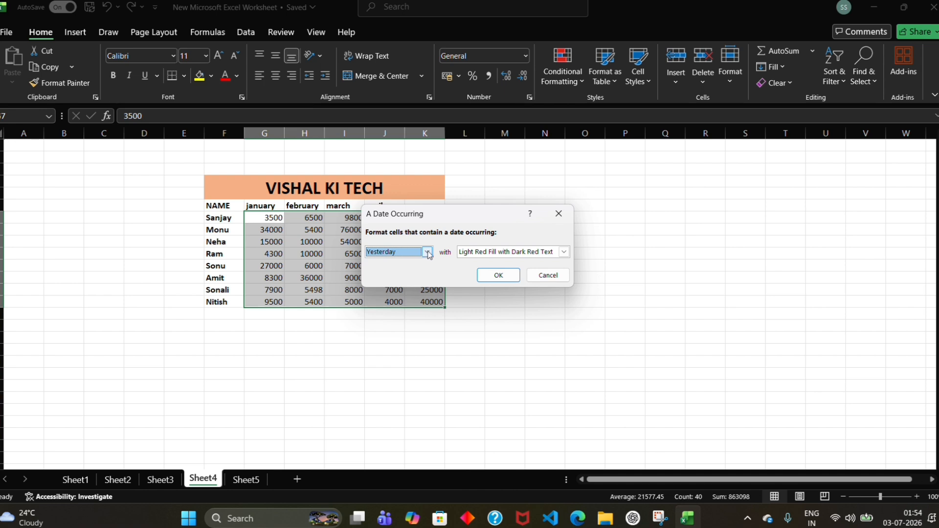
left_click(428, 253)
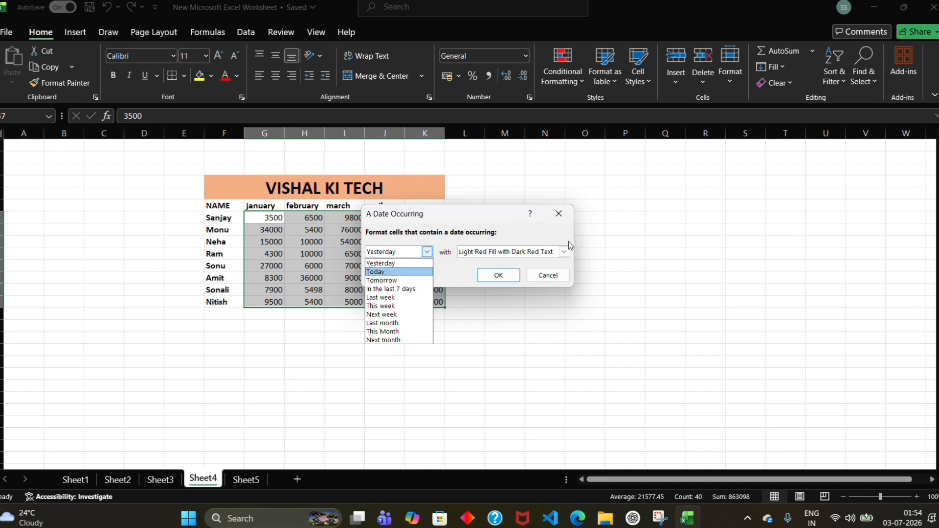
left_click(559, 213)
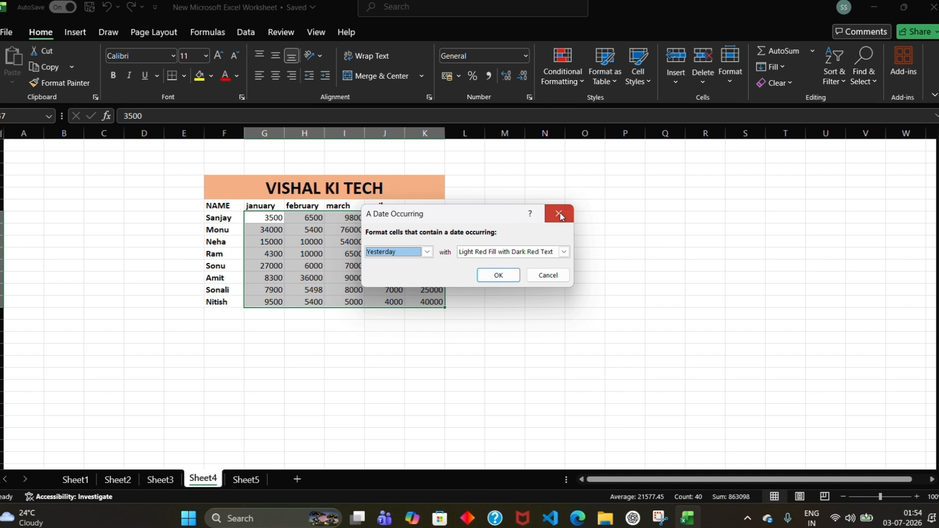
left_click(559, 213)
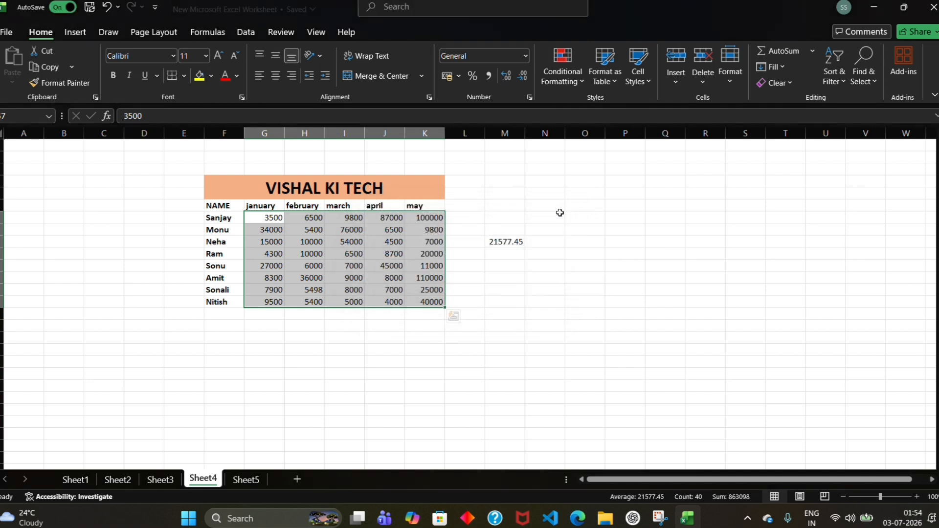
left_click(160, 479)
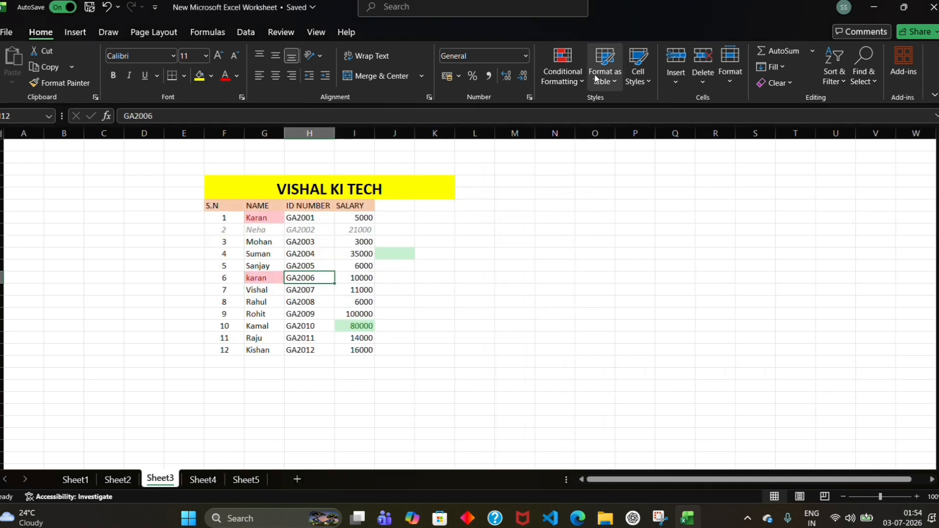
left_click(565, 80)
mouse_move(629, 107)
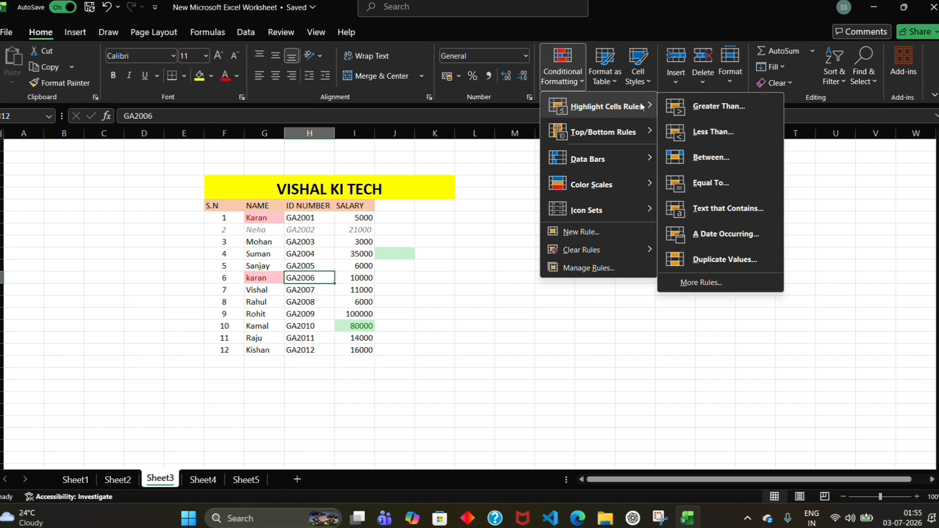
left_click(708, 263)
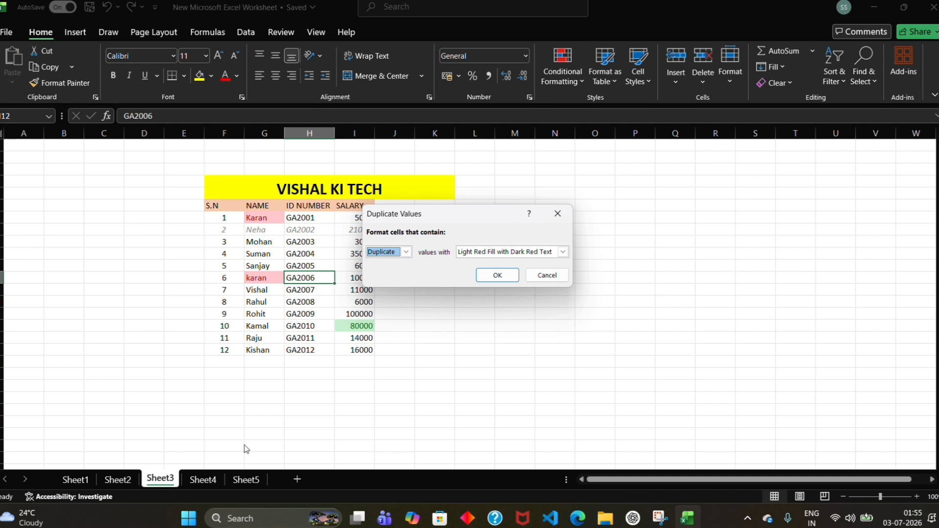
left_click(558, 216)
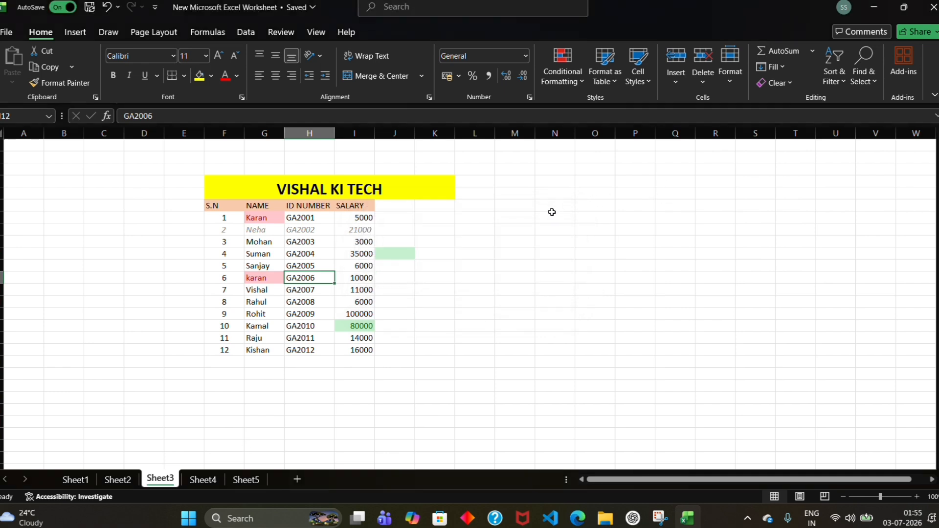
Step: Highlight duplicate values in Sheet4's monthly figures in G7:K14 with Light Red Fill with Dark Red Text
left_click(219, 483)
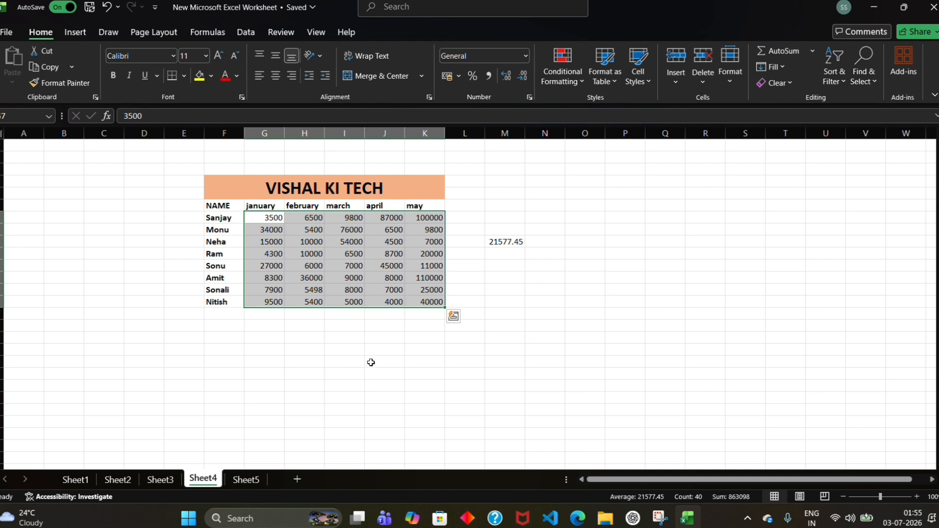
left_click(563, 68)
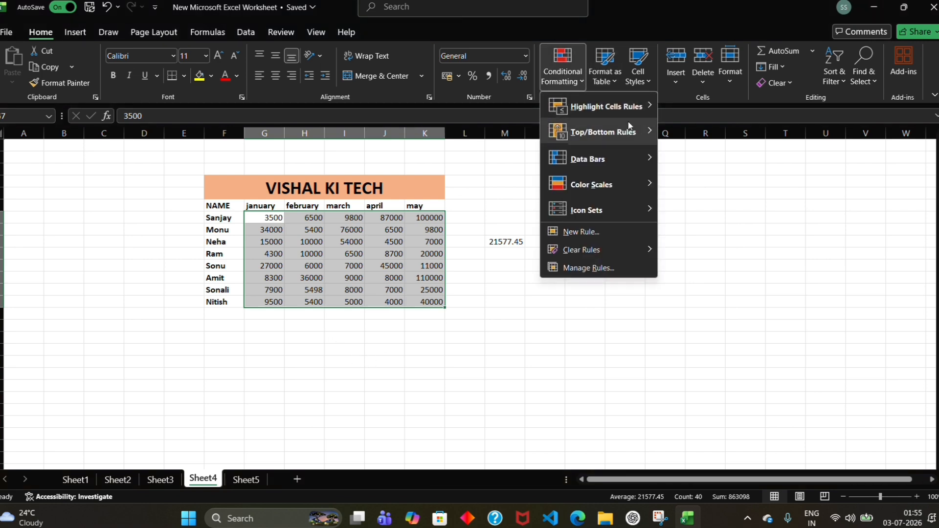
mouse_move(636, 154)
mouse_move(644, 106)
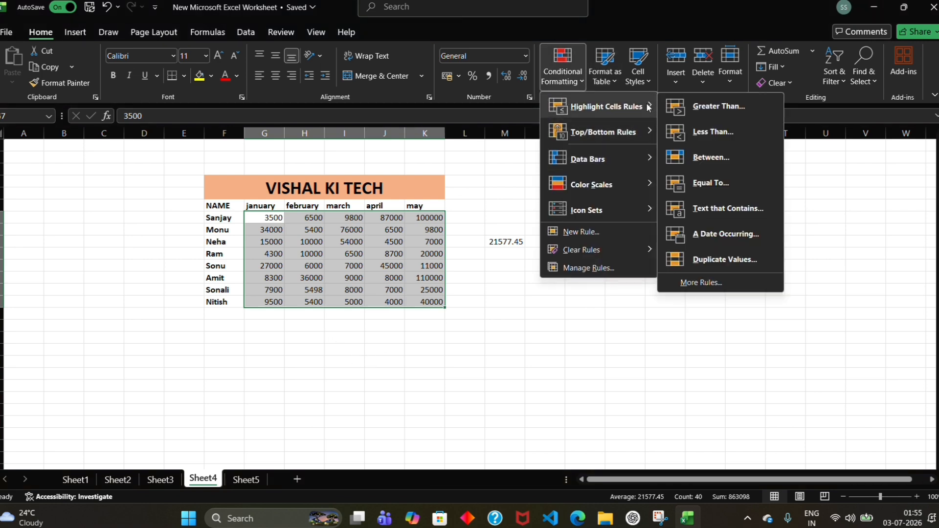
left_click(724, 261)
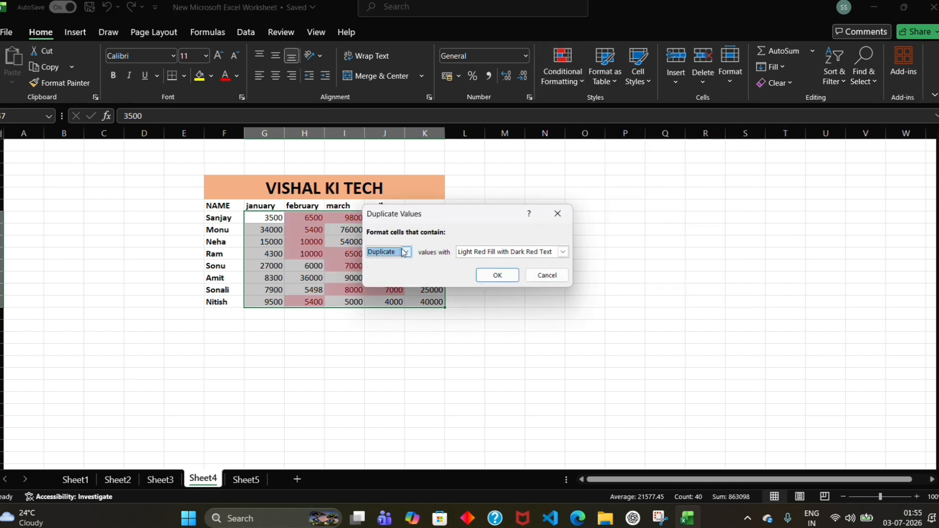
left_click(484, 274)
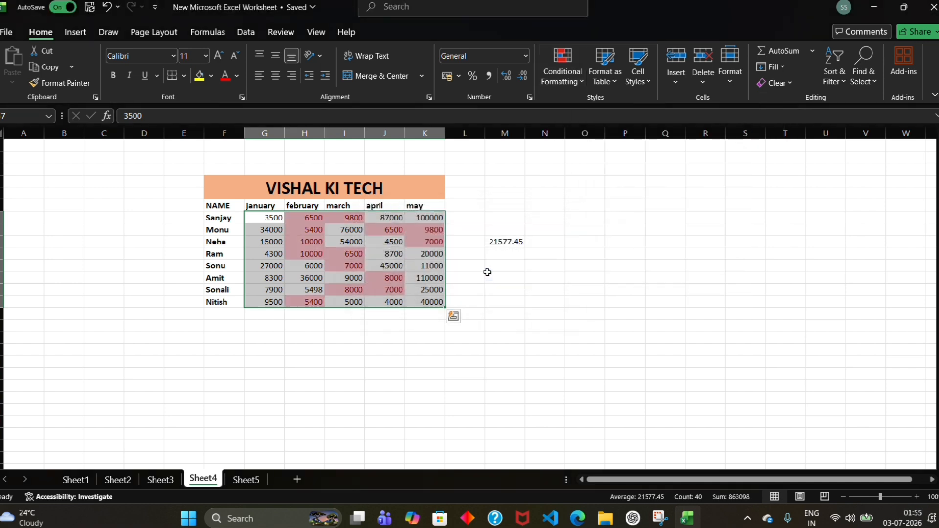
Step: Deselect the monthly figures on Sheet4 and switch to Sheet3
left_click(531, 228)
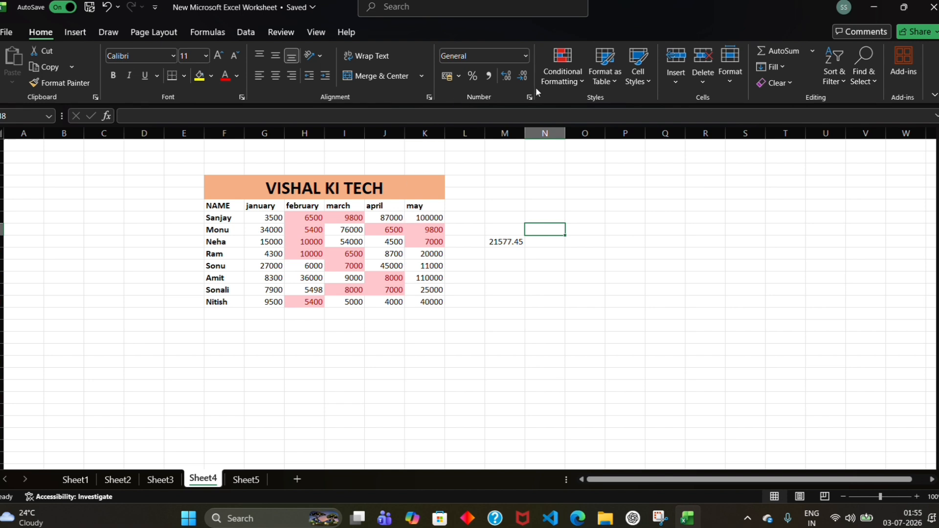
left_click(574, 82)
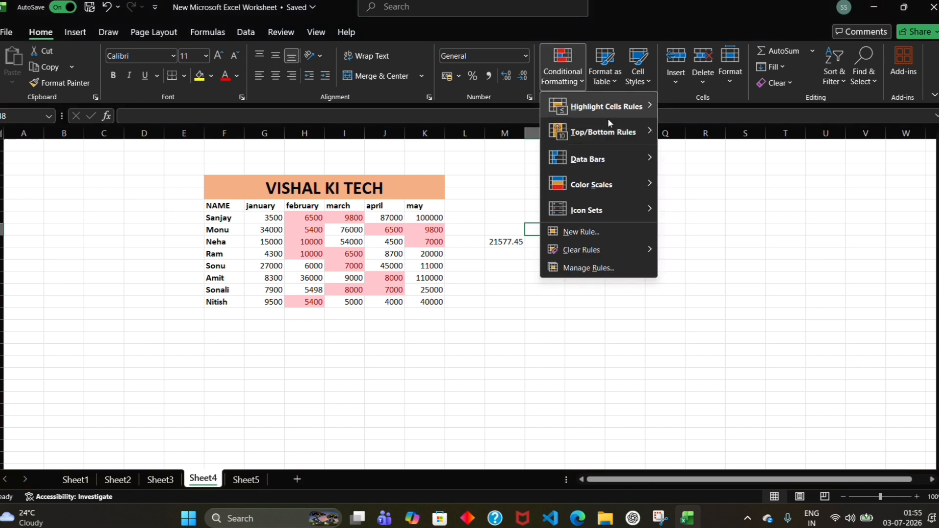
mouse_move(624, 124)
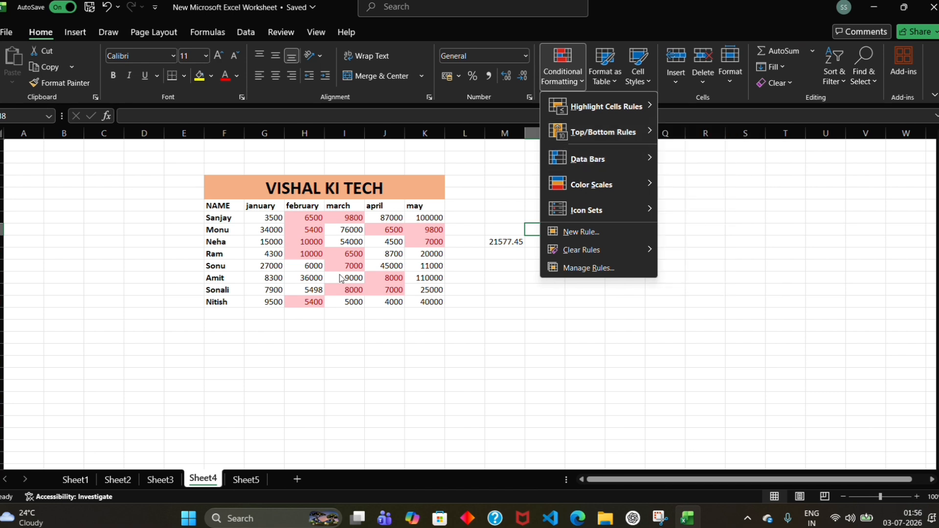
left_click(120, 482)
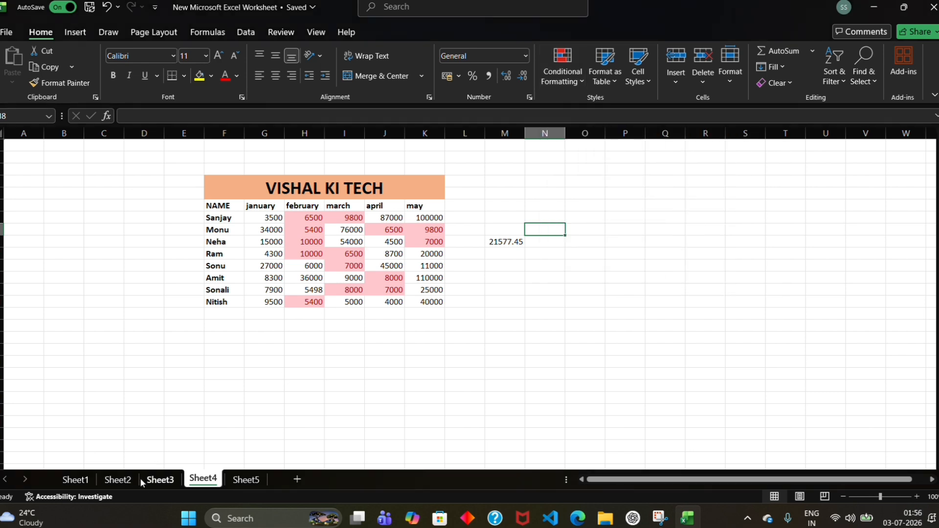
left_click(164, 480)
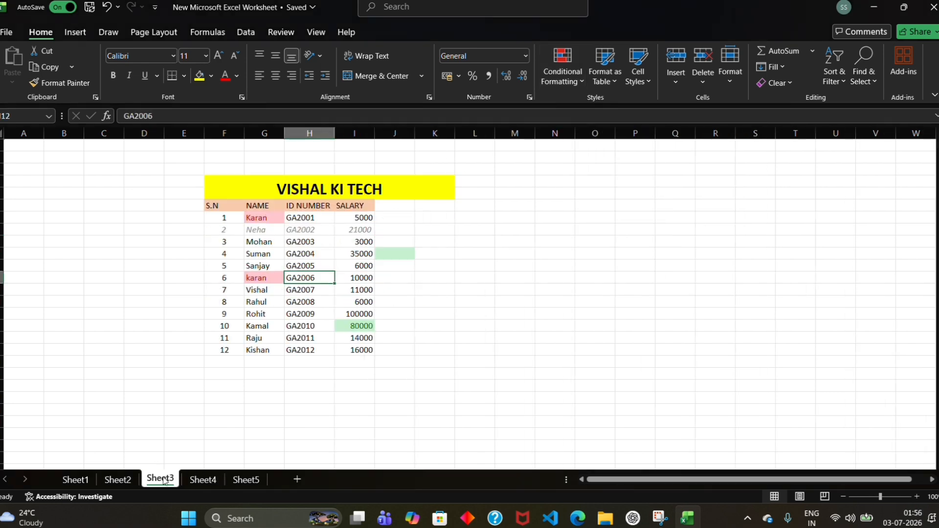
Step: Clear the conditional formatting rules from the salaries in I7:I18
left_click(569, 75)
left_click(358, 217)
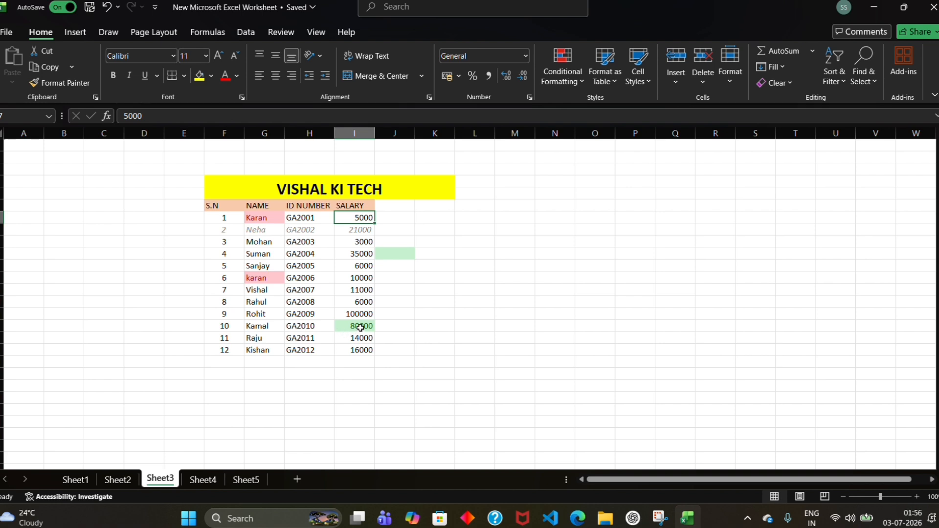
left_click_drag(359, 219, 358, 350)
left_click(562, 63)
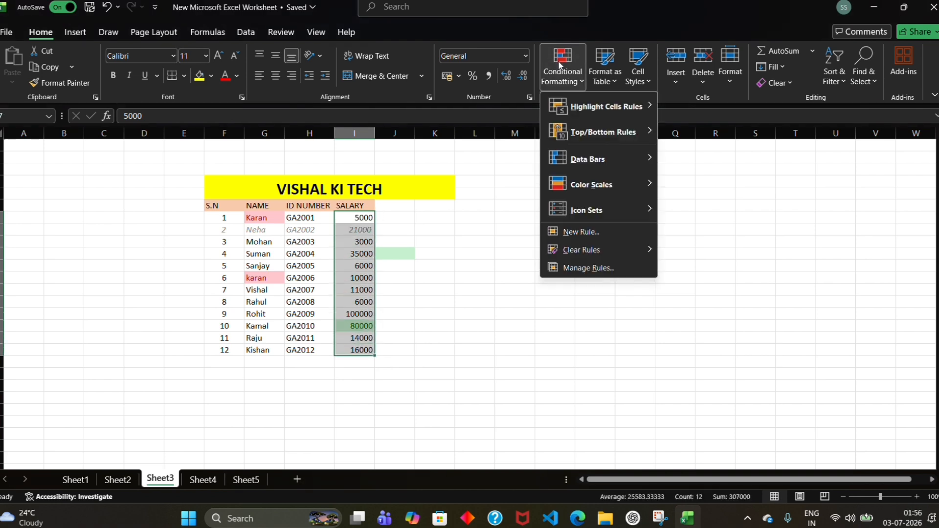
mouse_move(623, 245)
left_click(688, 250)
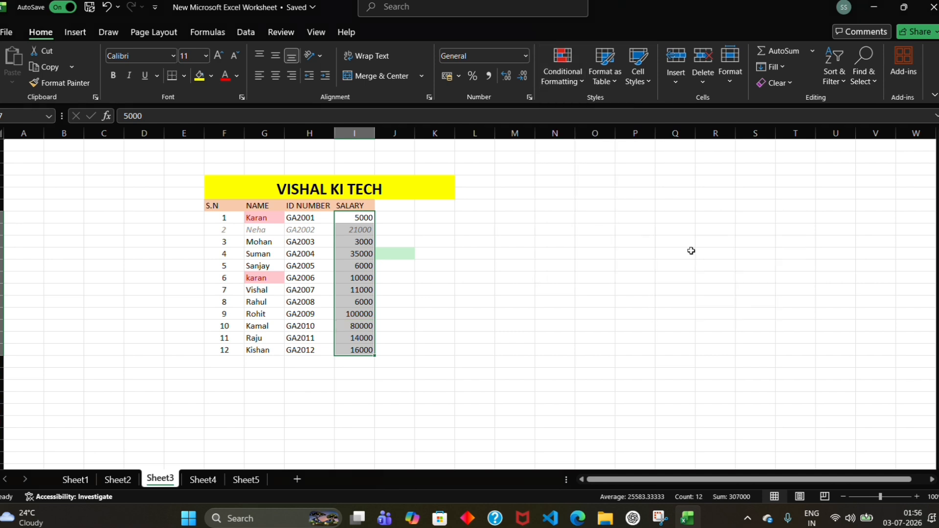
Step: Highlight the top 9 salaries in I7:I18 using a Top 10 Items rule with Light Red Fill with Dark Red Text
left_click(578, 75)
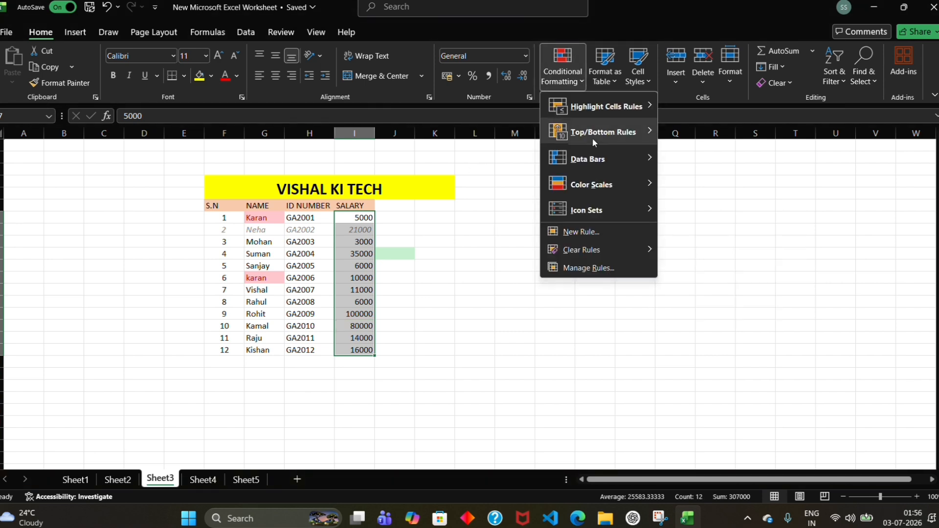
mouse_move(616, 135)
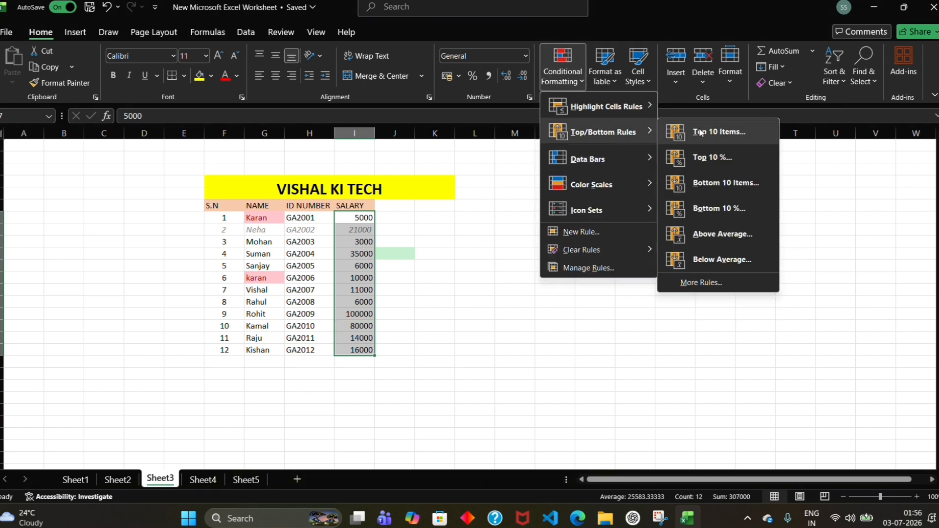
left_click(701, 132)
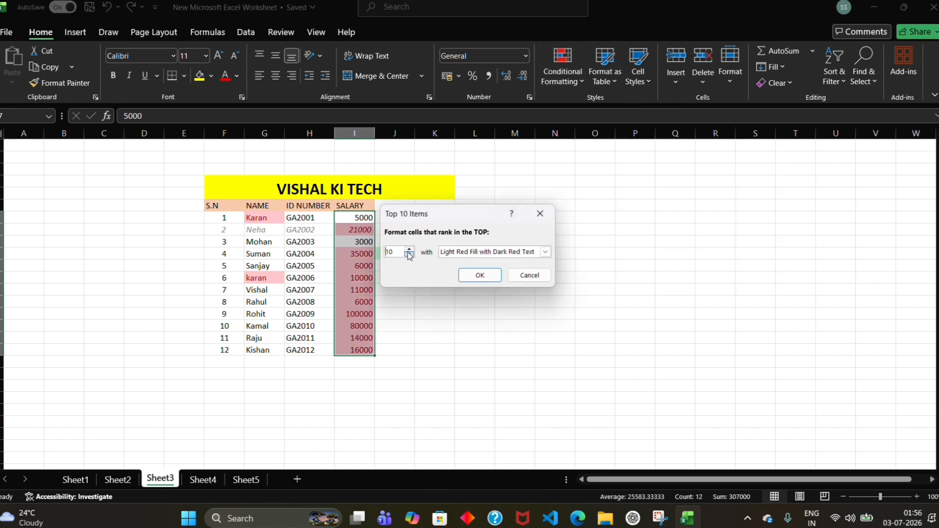
left_click(410, 250)
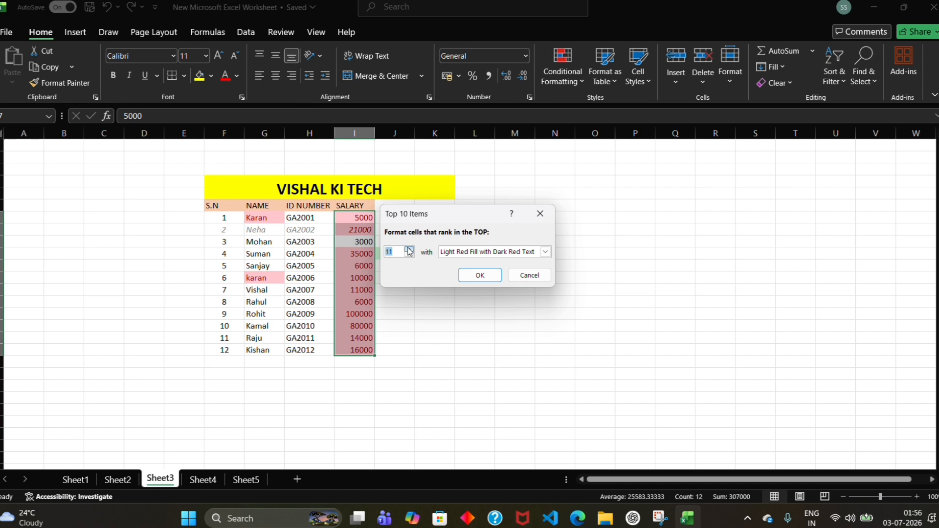
left_click(410, 256)
left_click(410, 255)
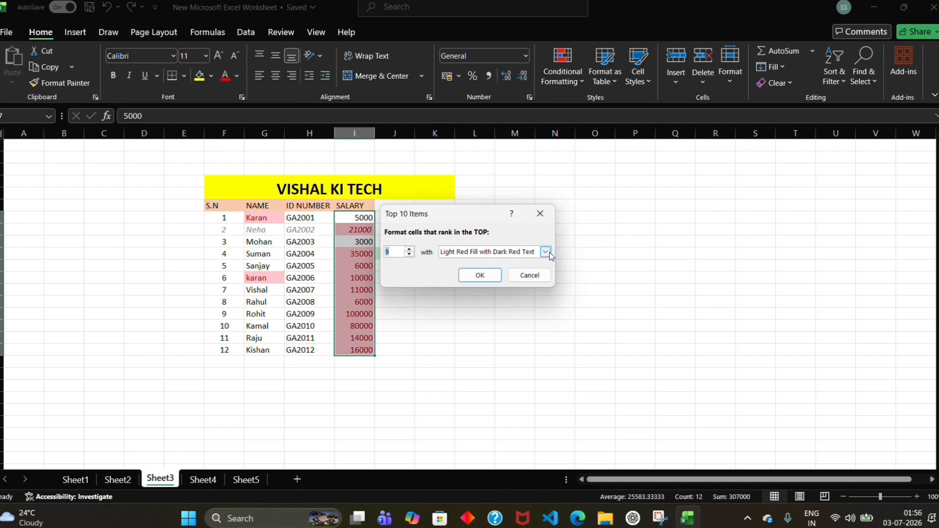
left_click(480, 275)
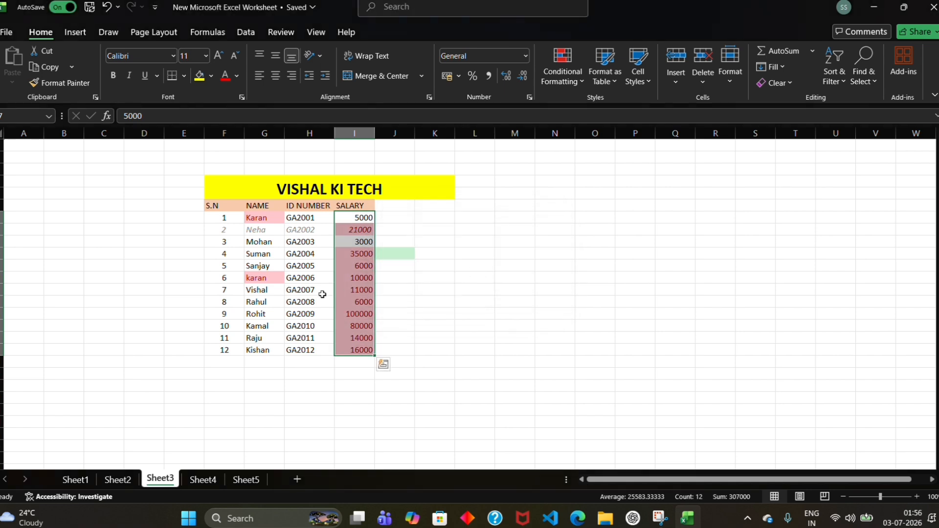
left_click(554, 217)
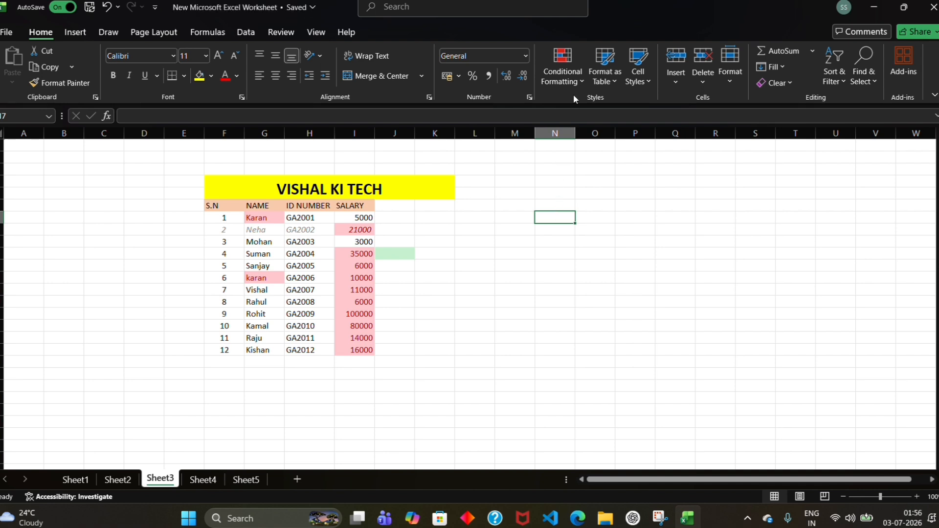
left_click(580, 78)
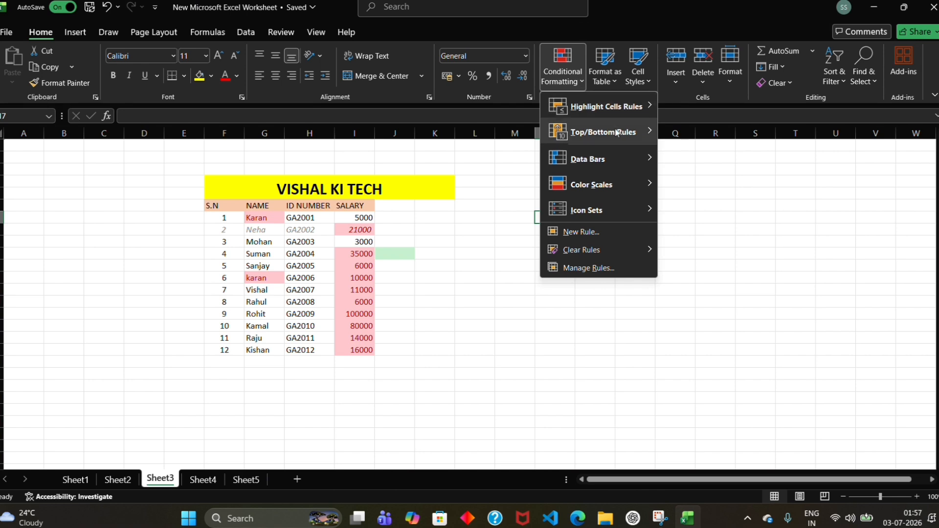
mouse_move(618, 133)
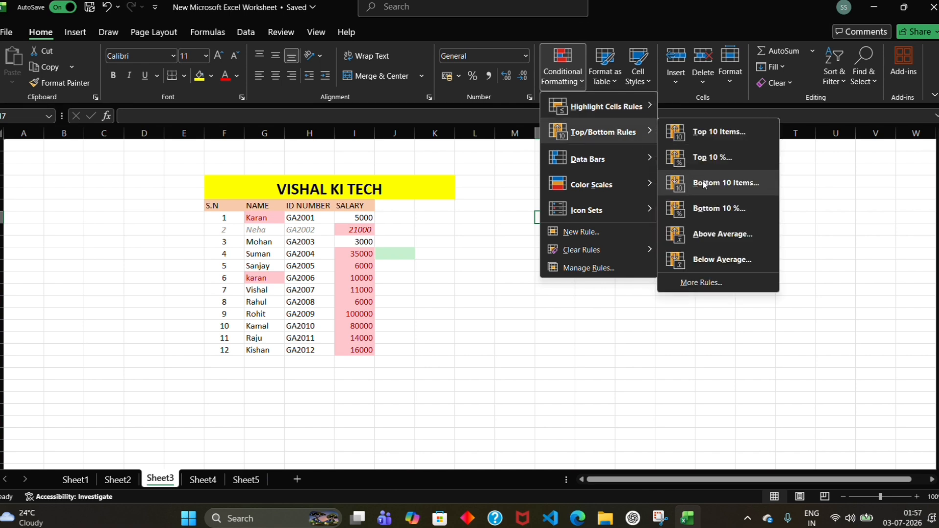
key("Escape")
key("Escape")
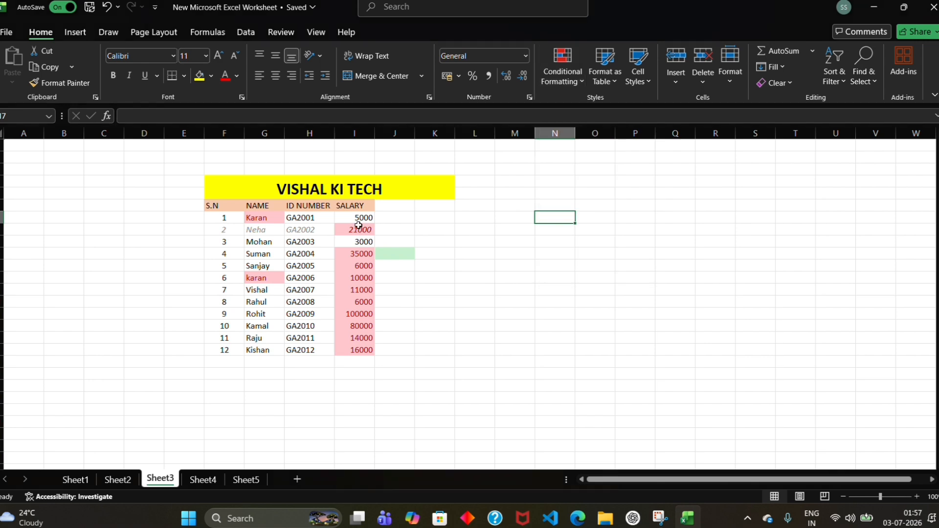
left_click(352, 216)
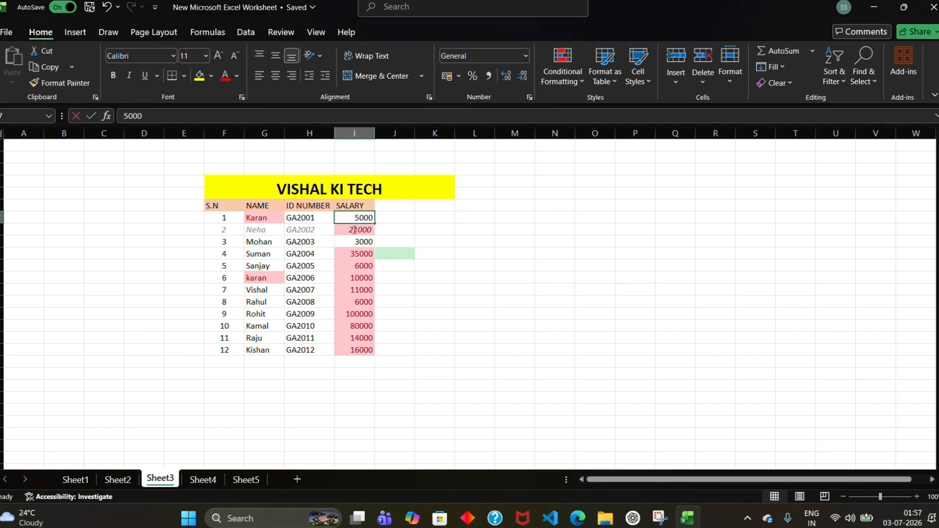
double_click(354, 217)
left_click(449, 204)
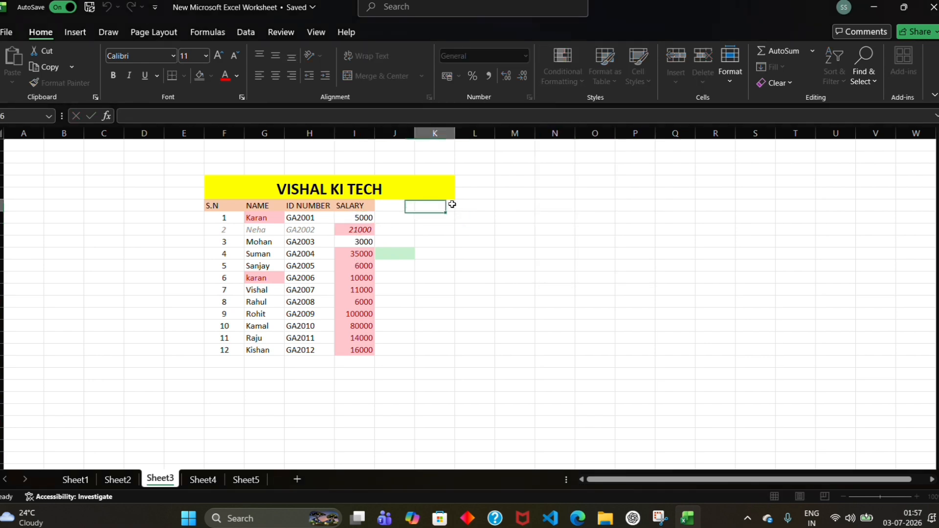
Step: Remove the top-ranked salary highlighting from I7:I18 by clearing the rules from those cells only
left_click(353, 217)
left_click_drag(352, 218, 377, 362)
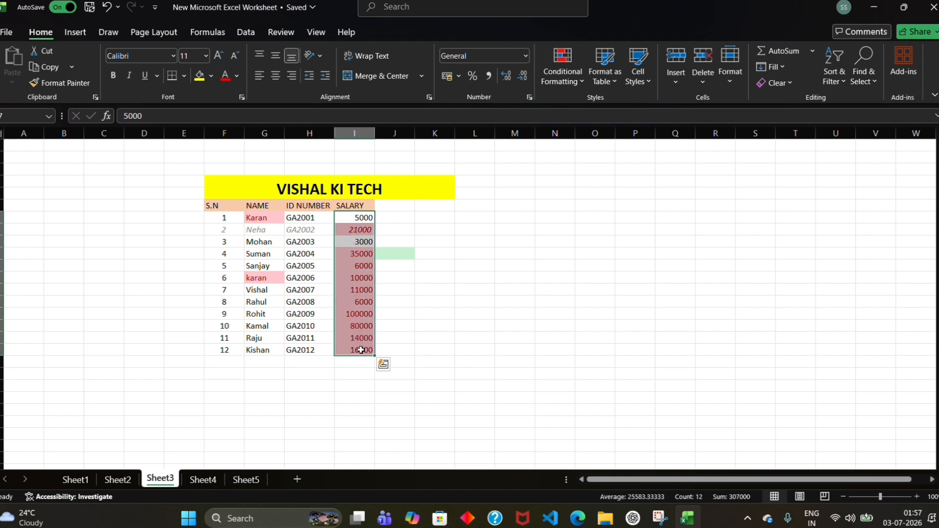
left_click(564, 77)
mouse_move(606, 252)
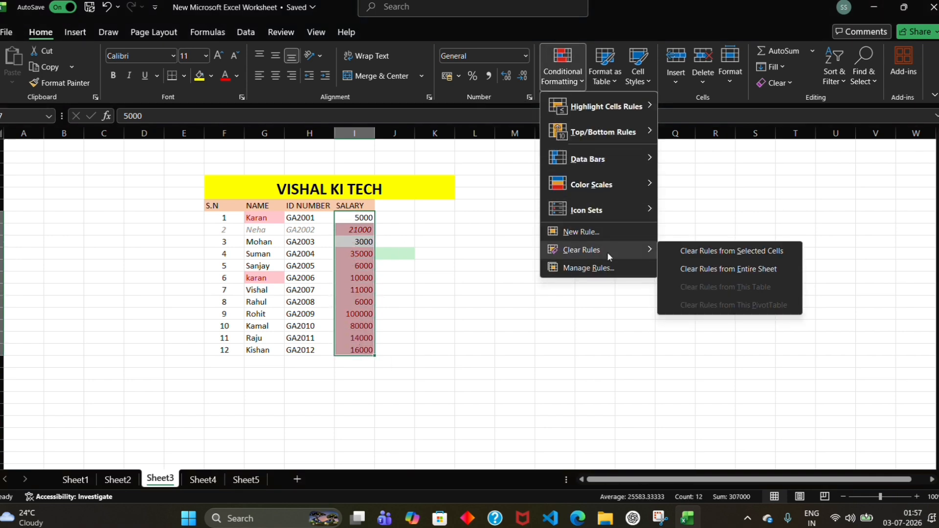
left_click(678, 249)
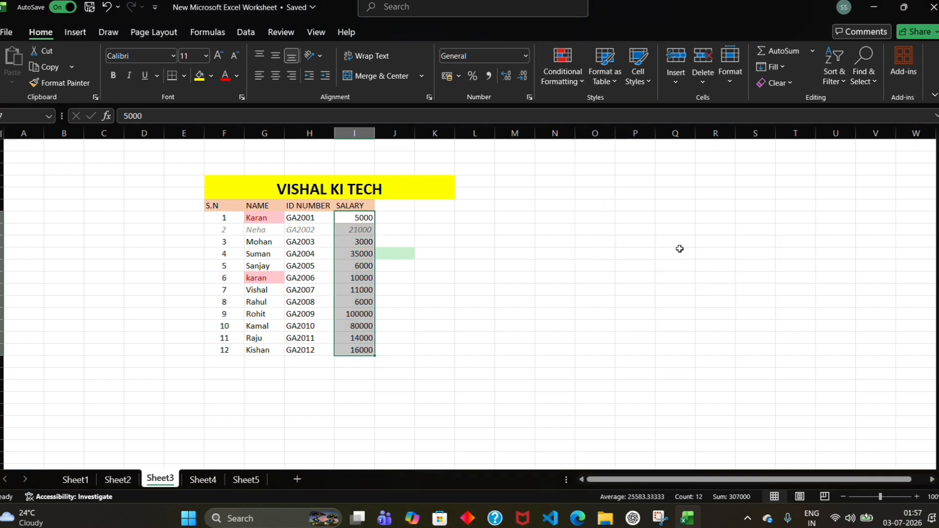
Step: Set up a Bottom 10 Items rule on the salaries in I7:I18 with the rank count set to 5
left_click(563, 70)
mouse_move(631, 137)
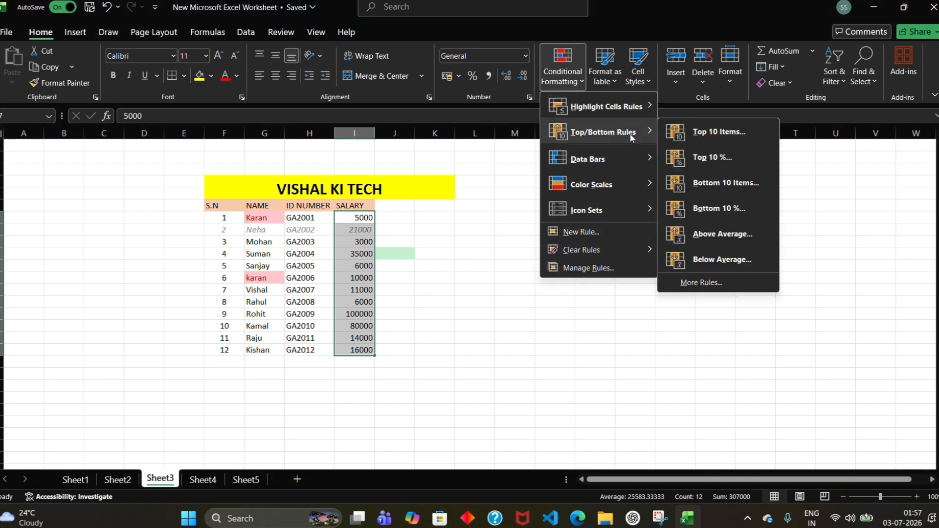
left_click(711, 188)
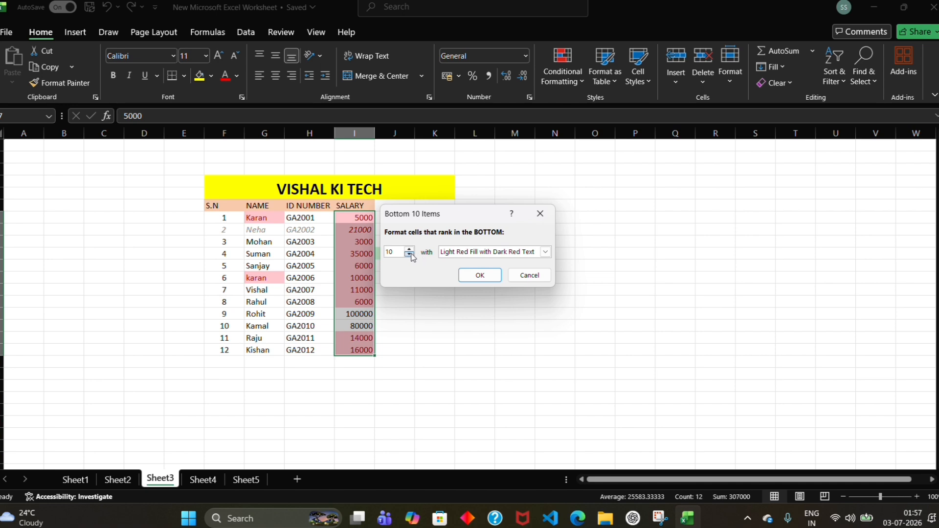
left_click(409, 249)
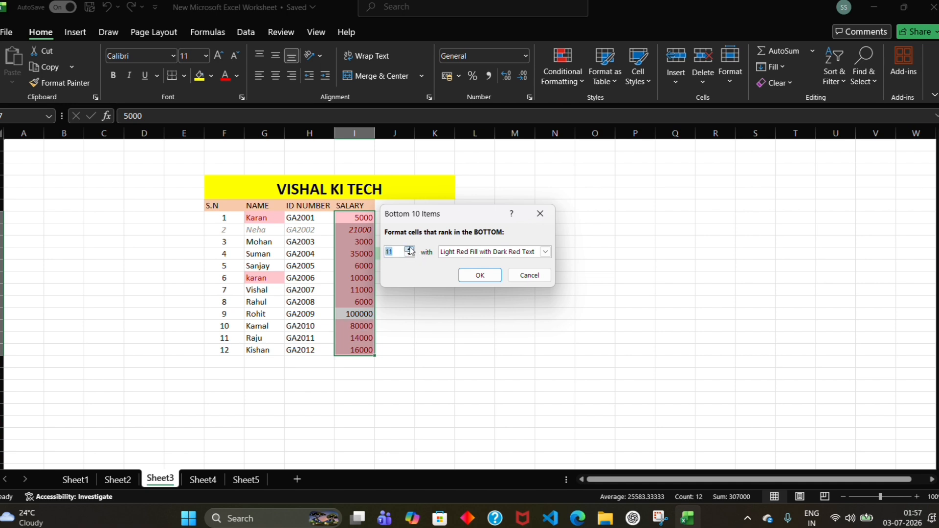
left_click(410, 254)
left_click(410, 255)
left_click(410, 254)
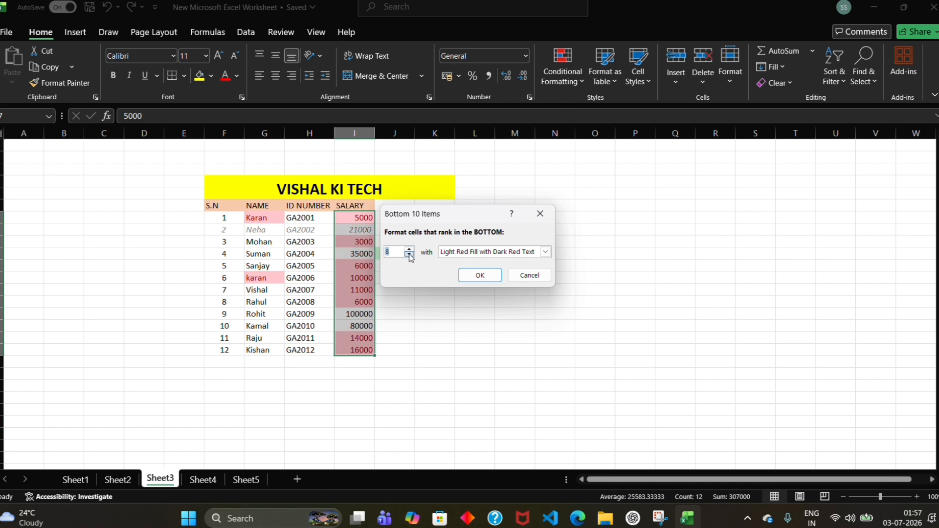
left_click(410, 254)
left_click(409, 255)
left_click(410, 254)
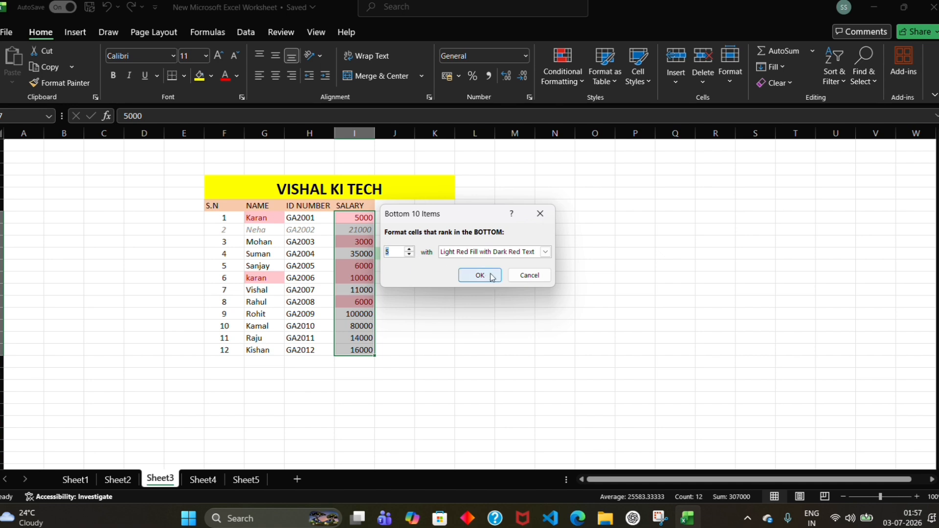
Step: Choose Green Fill with Dark Green Text for the bottom 5 salaries and apply the rule
left_click(542, 251)
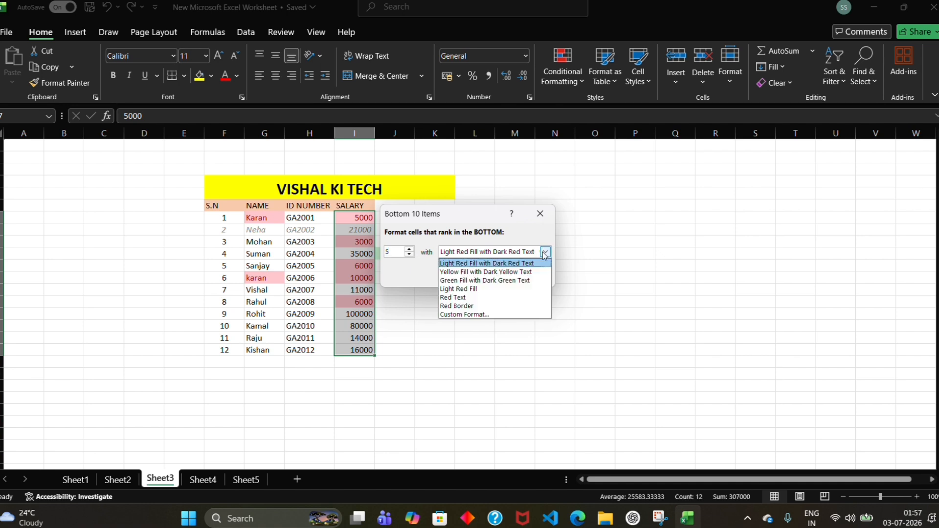
left_click(487, 280)
left_click(483, 275)
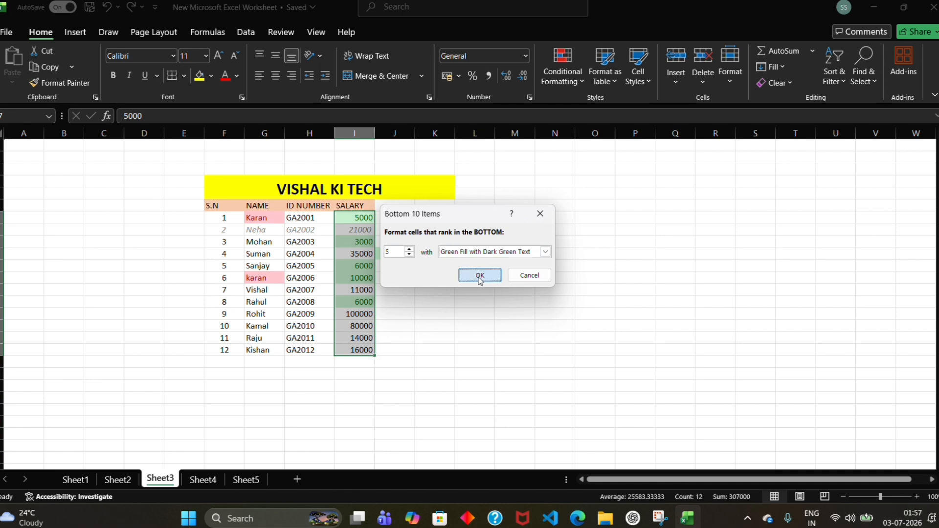
left_click(509, 240)
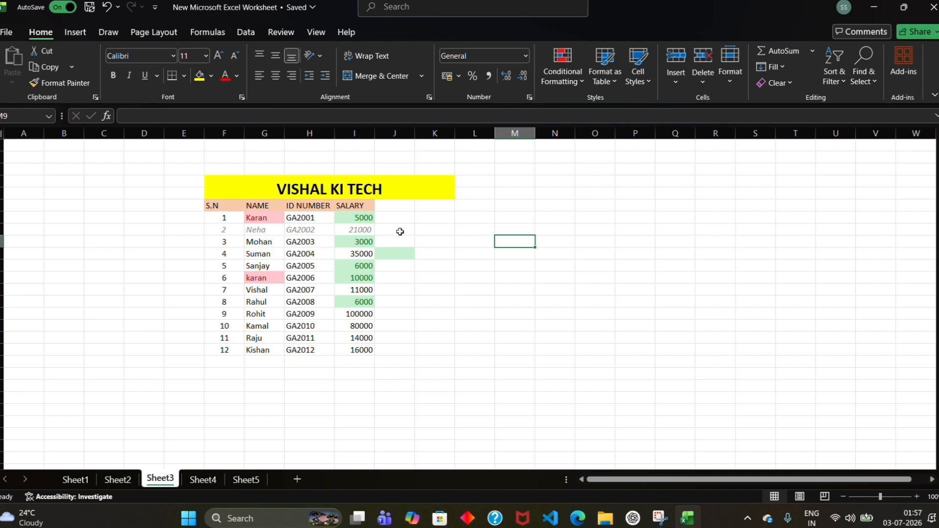
Step: Remove the bottom 5 salary highlighting by clearing the conditional formatting rules from I7:I18 only
left_click(580, 75)
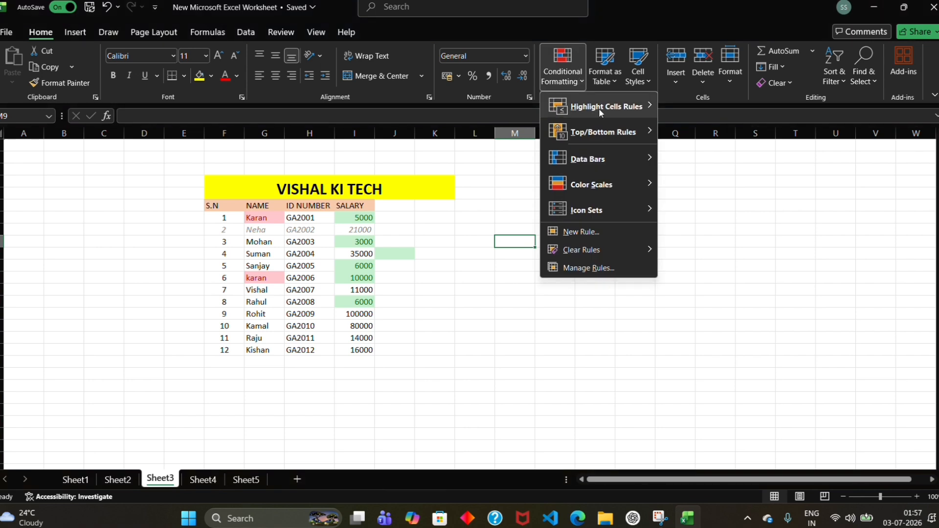
mouse_move(643, 136)
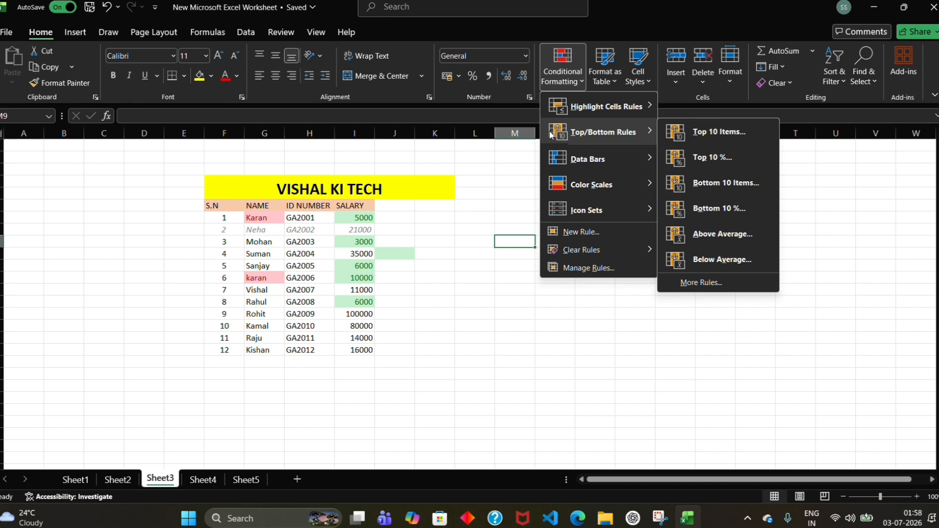
left_click(356, 234)
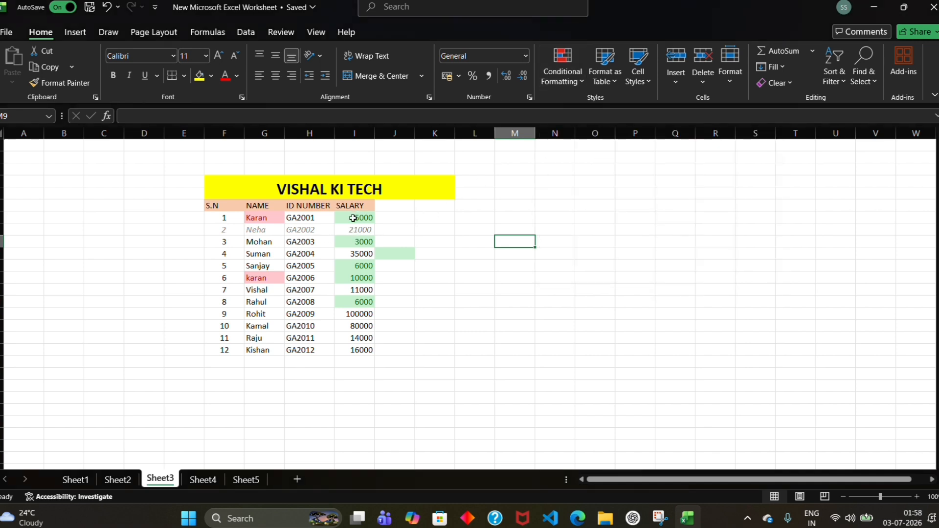
left_click_drag(357, 215, 361, 352)
left_click(569, 80)
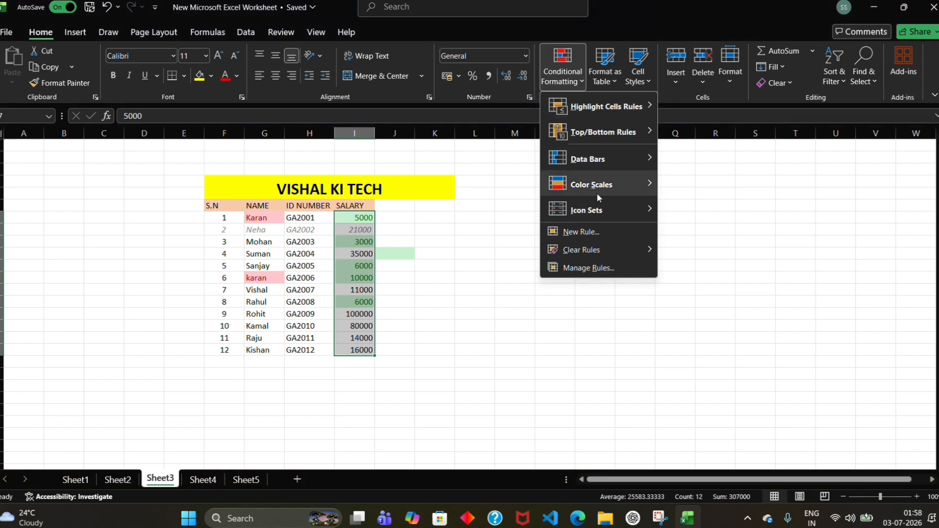
mouse_move(612, 251)
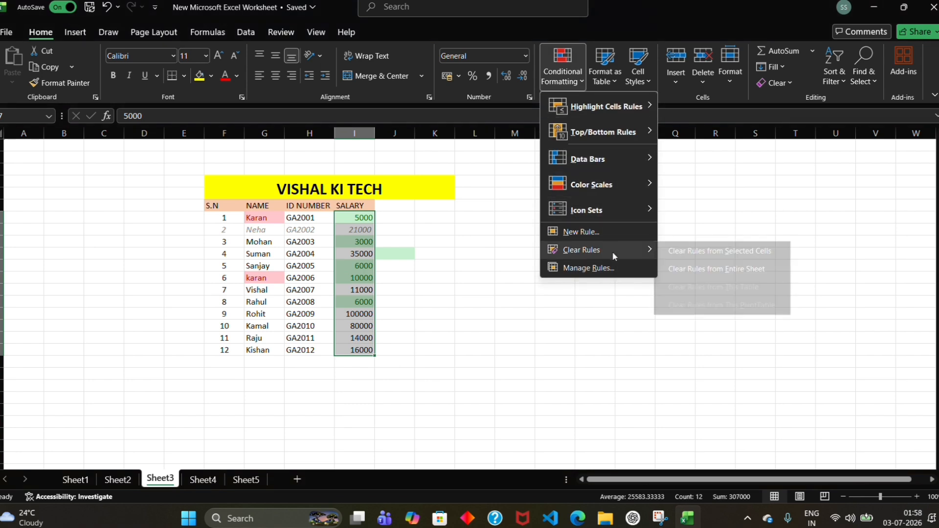
left_click(682, 250)
Step: Apply a Top 10% rule to the salaries in I7:I18 at 10% with Light Red Fill with Dark Red Text
left_click(582, 82)
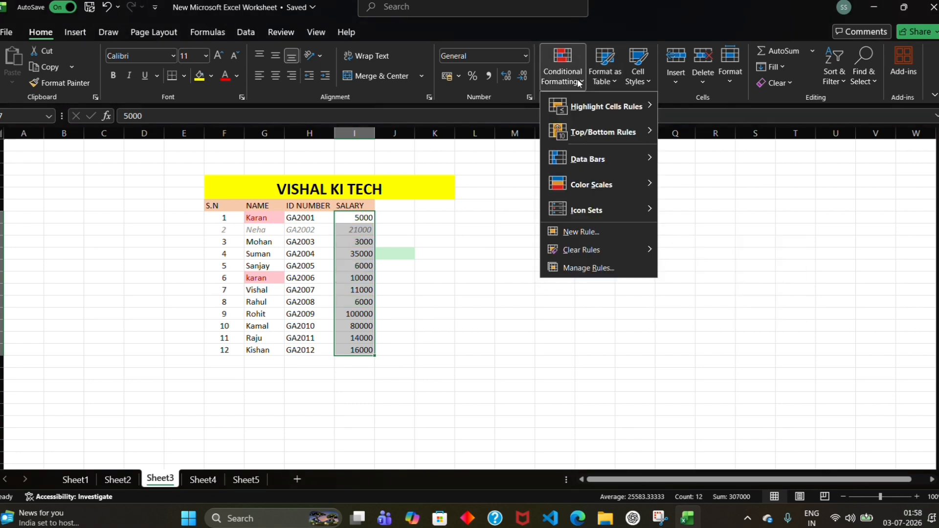
mouse_move(611, 132)
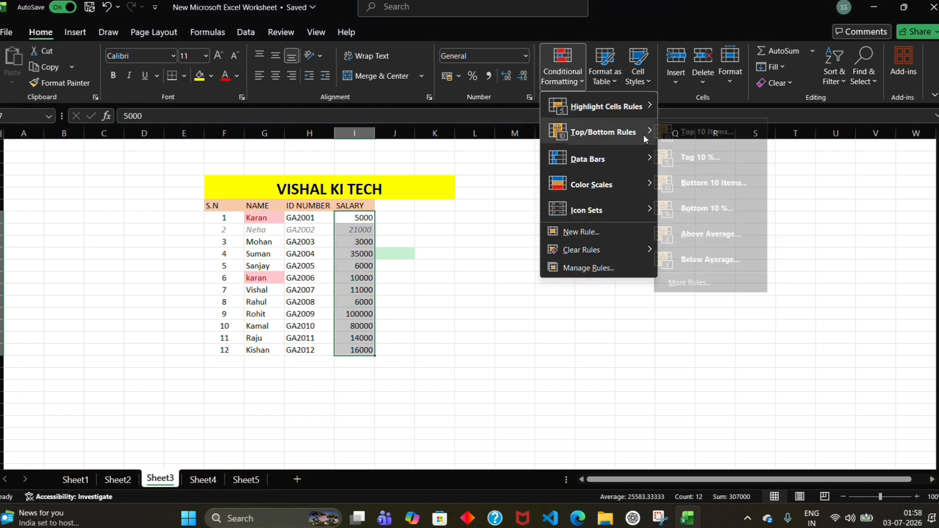
left_click(727, 160)
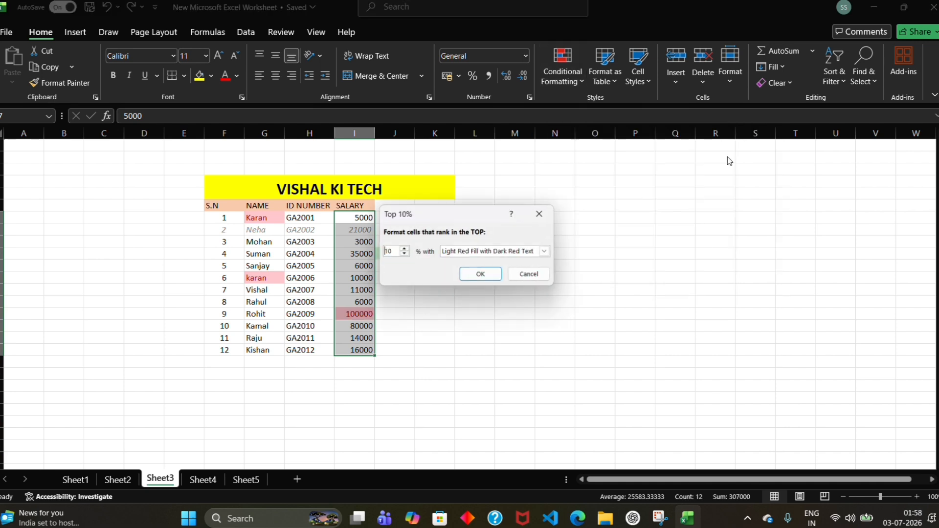
left_click(482, 275)
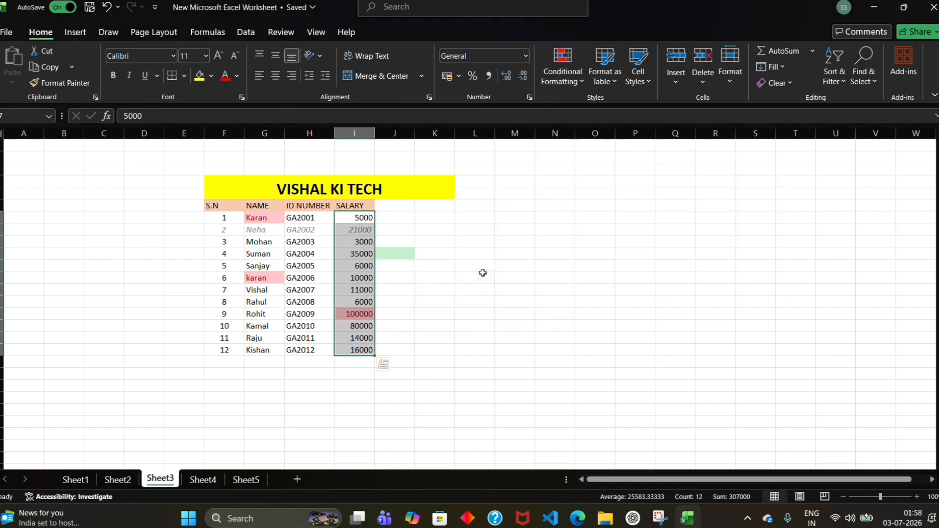
left_click(485, 252)
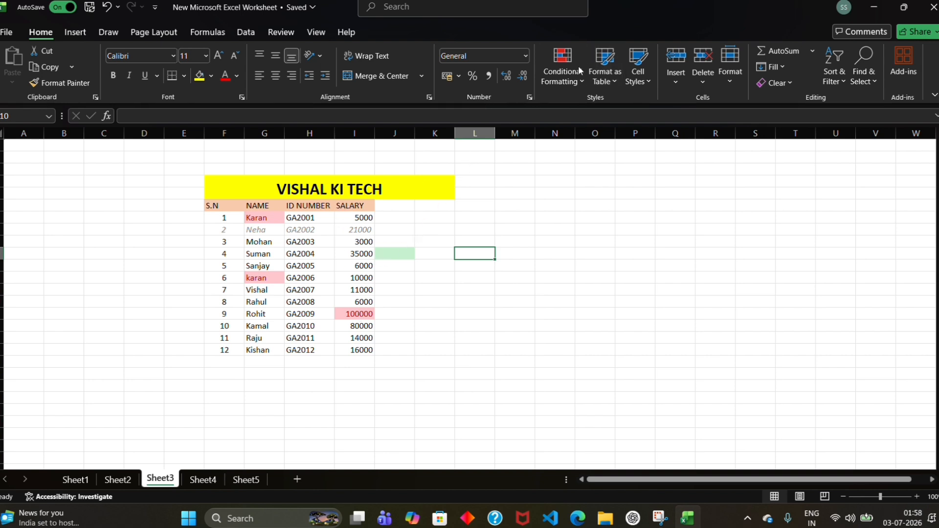
Step: Clear the Top 10% rule from the selected salary cells I7:I18
left_click(566, 75)
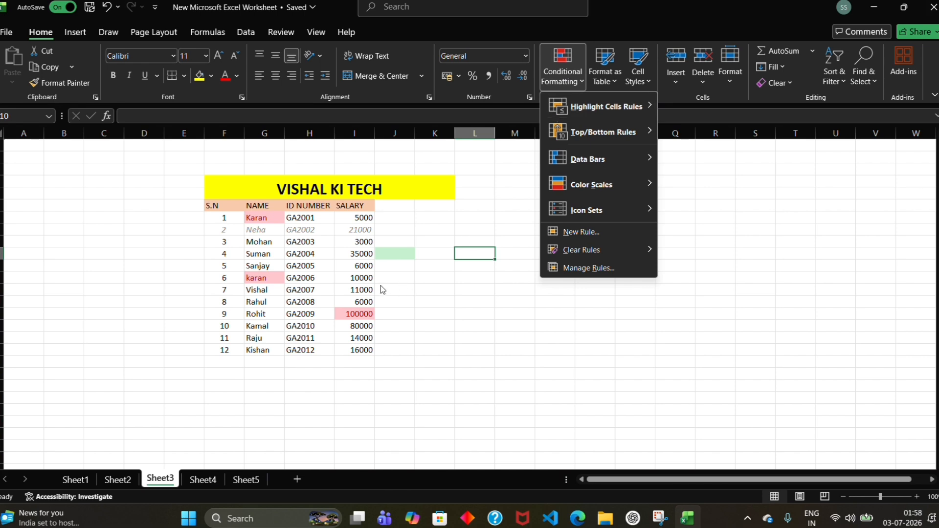
left_click(464, 179)
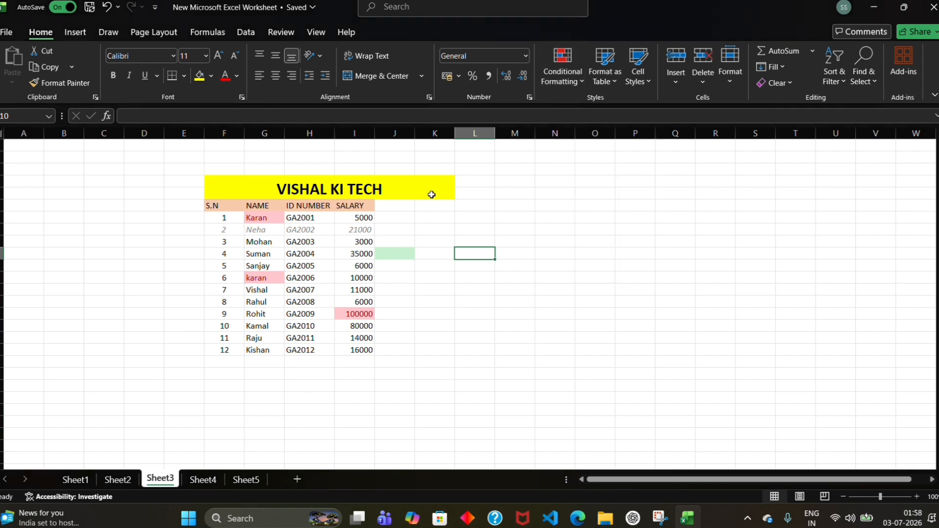
left_click_drag(354, 218, 357, 352)
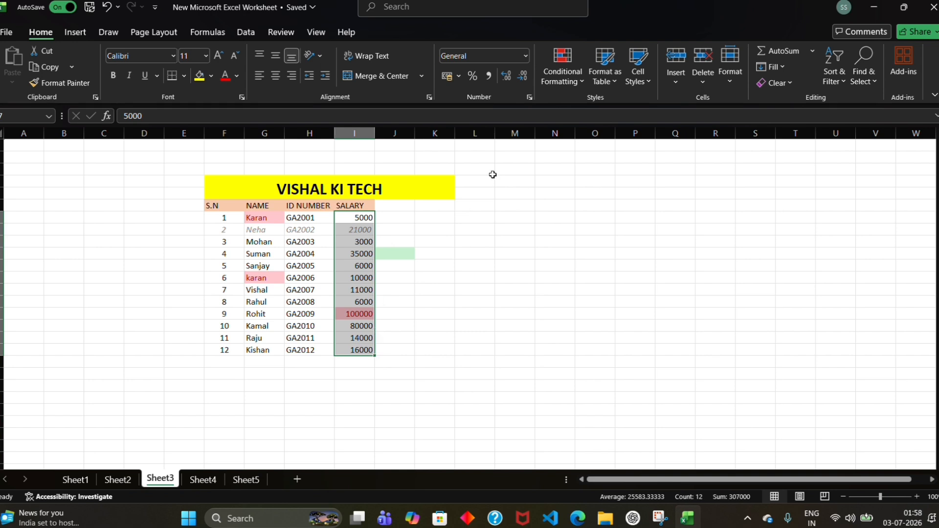
left_click(563, 74)
mouse_move(631, 247)
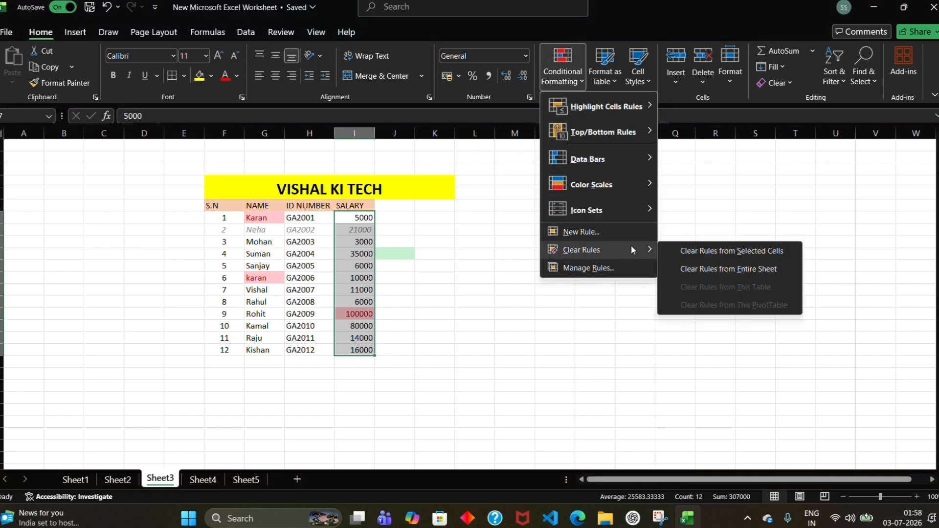
left_click(688, 247)
left_click(565, 68)
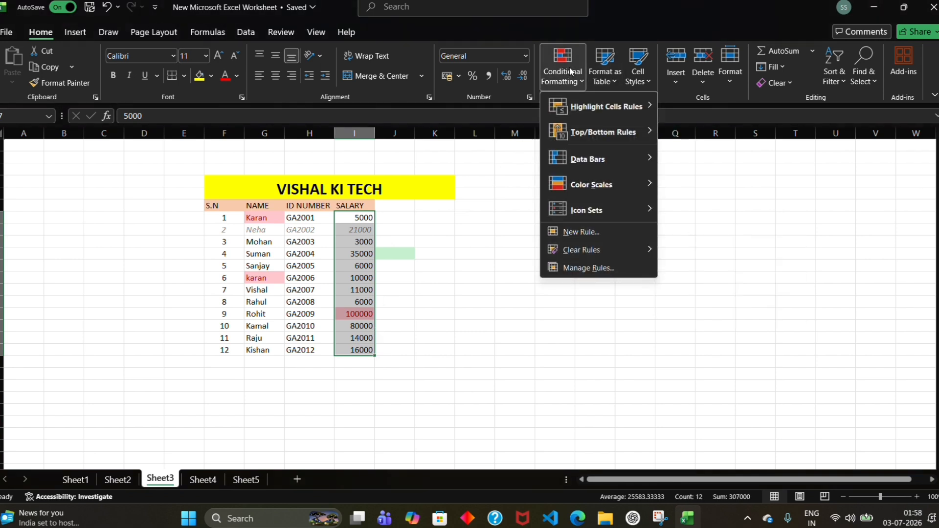
mouse_move(641, 252)
left_click(680, 251)
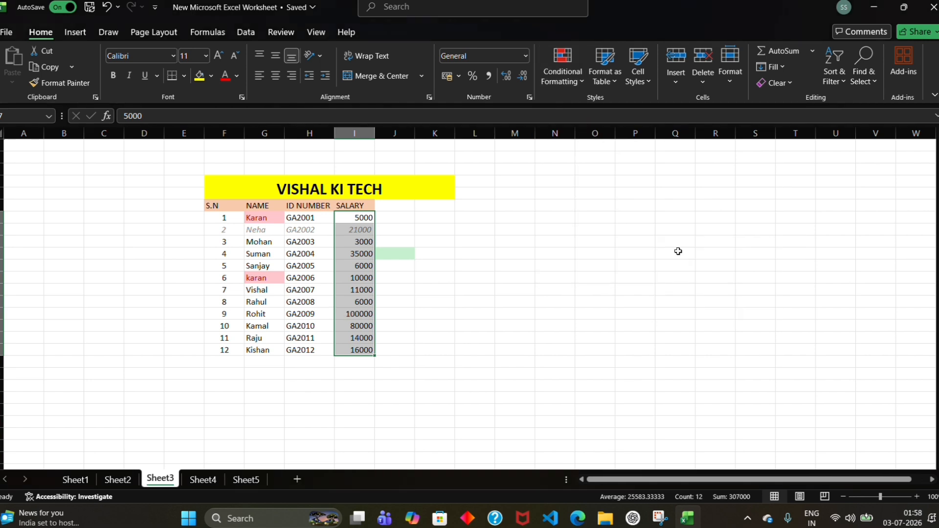
Step: Highlight the bottom 10% of the salaries in I7:I18 with a Bottom 10% rule using Light Red Fill with Dark Red Text
left_click(572, 81)
mouse_move(625, 134)
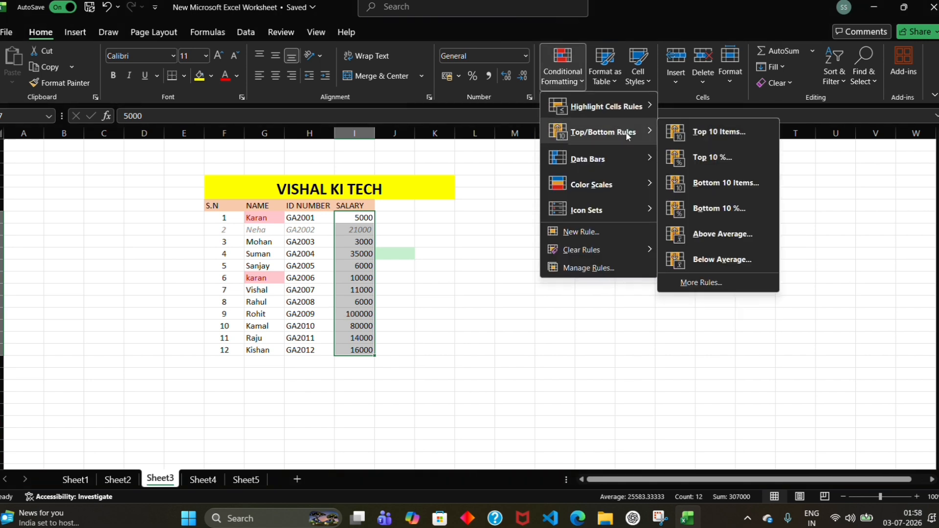
left_click(721, 206)
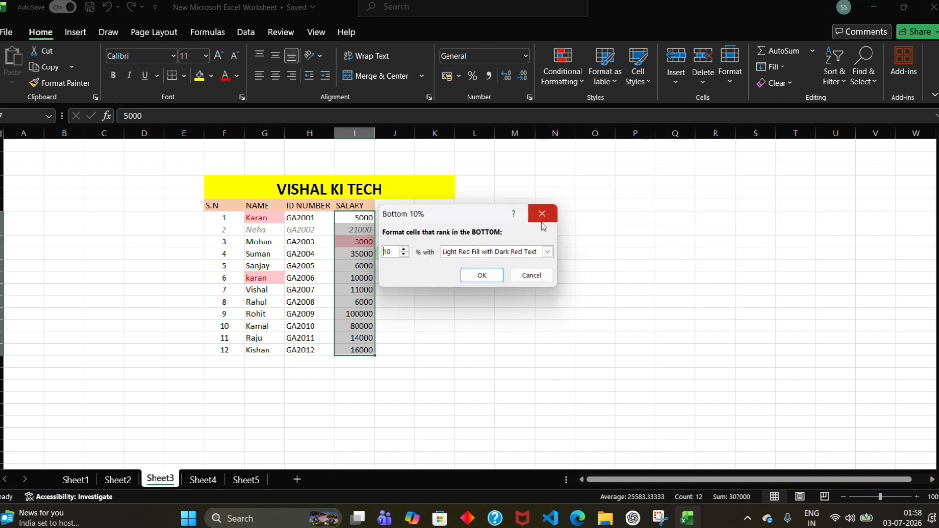
left_click(481, 275)
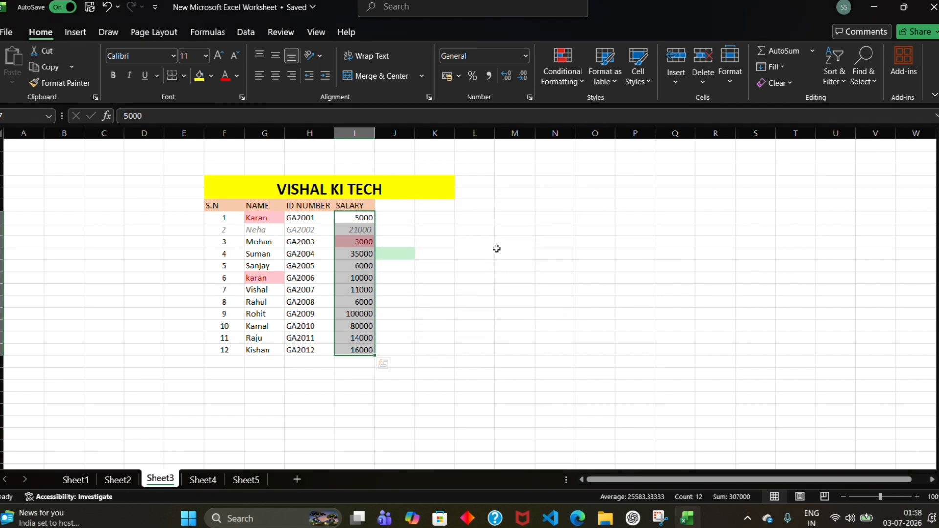
left_click(498, 245)
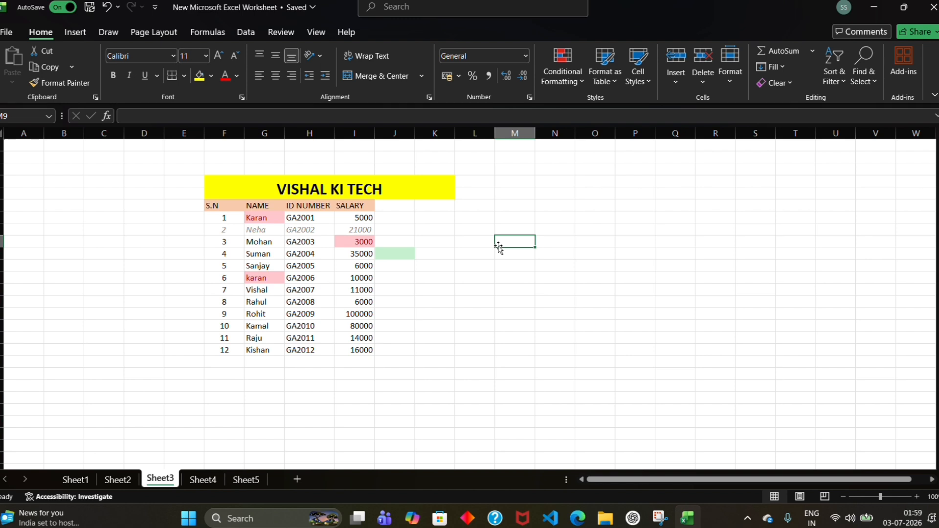
Step: Clear the Bottom 10% rule from the salary cells I7:I18 only
left_click(576, 83)
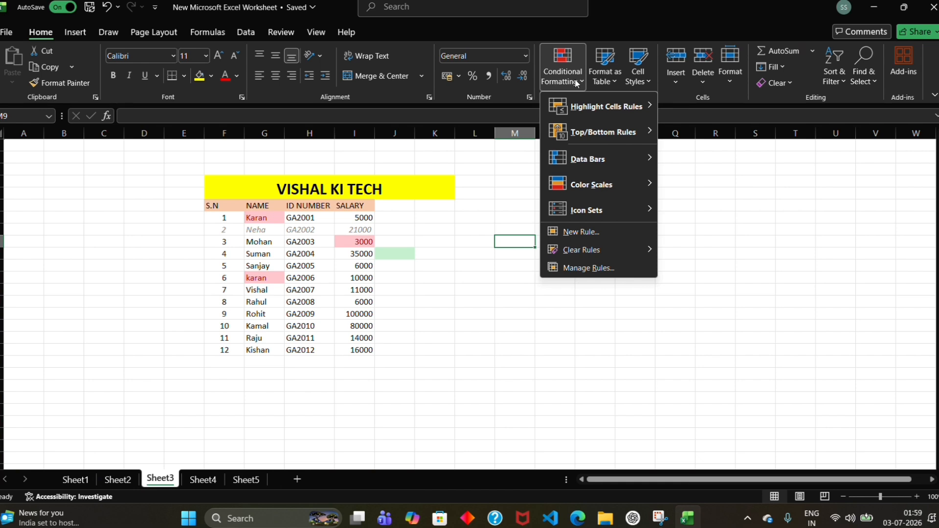
left_click(511, 185)
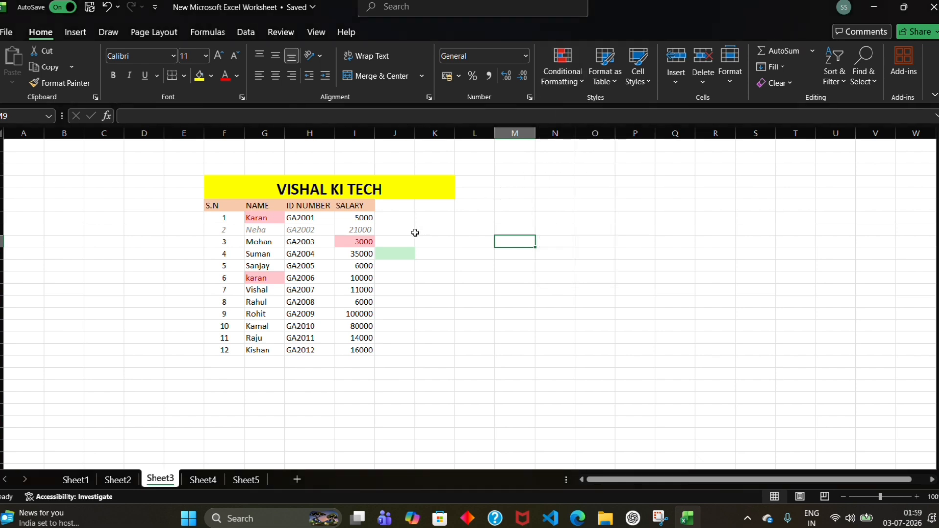
left_click(358, 219)
left_click_drag(359, 219, 354, 349)
left_click(563, 74)
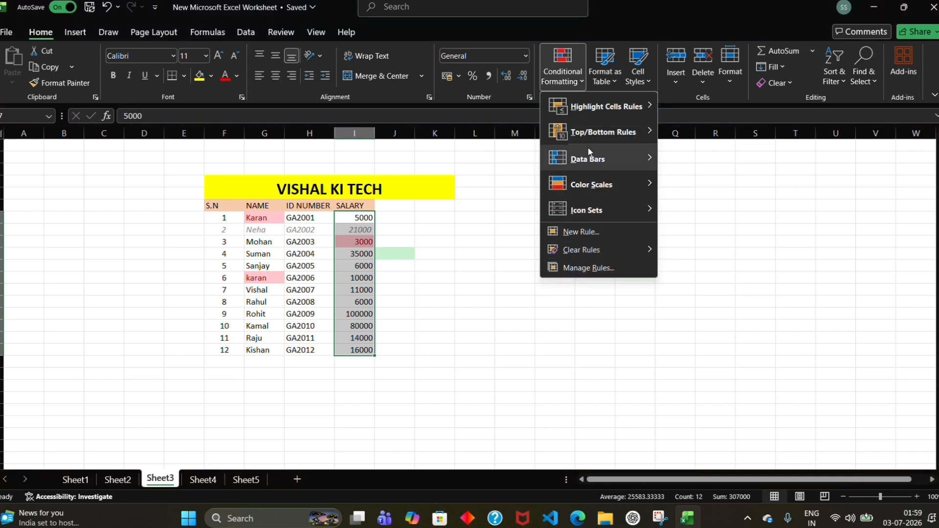
mouse_move(623, 247)
left_click(685, 251)
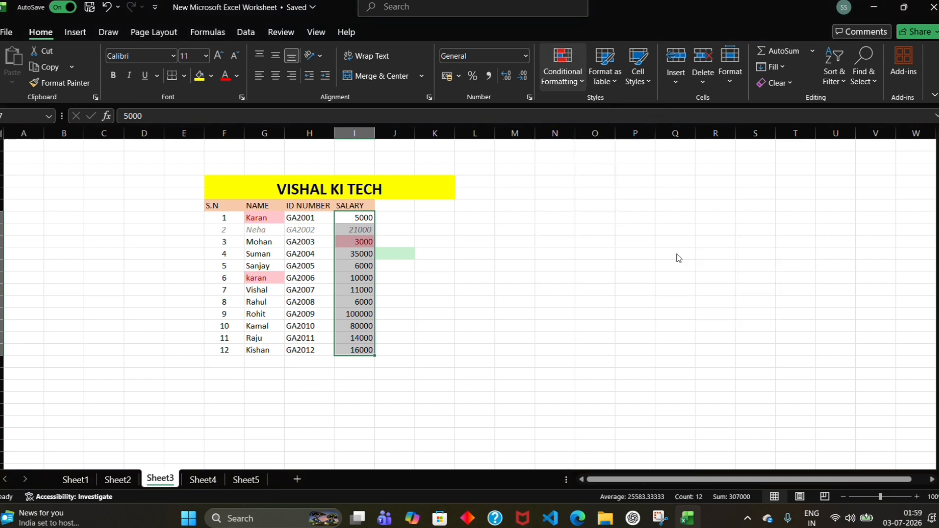
left_click(557, 68)
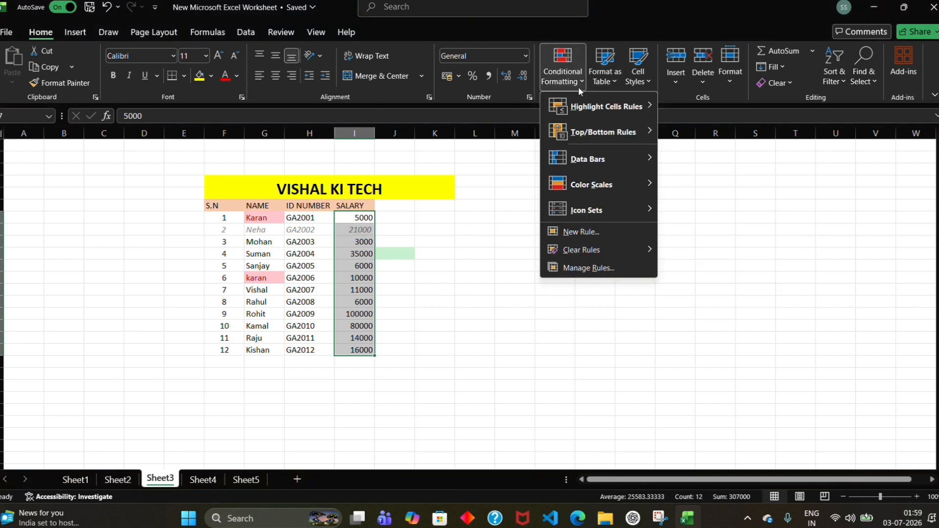
mouse_move(641, 130)
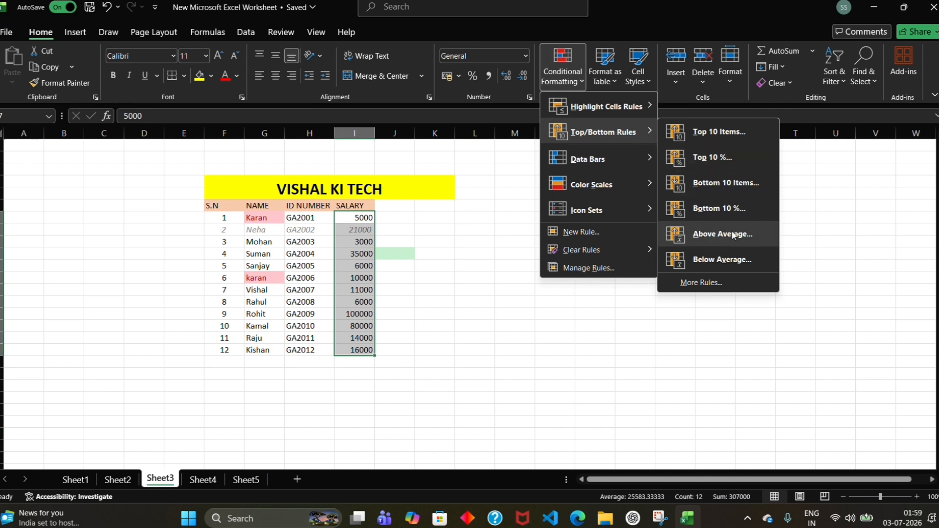
left_click(533, 239)
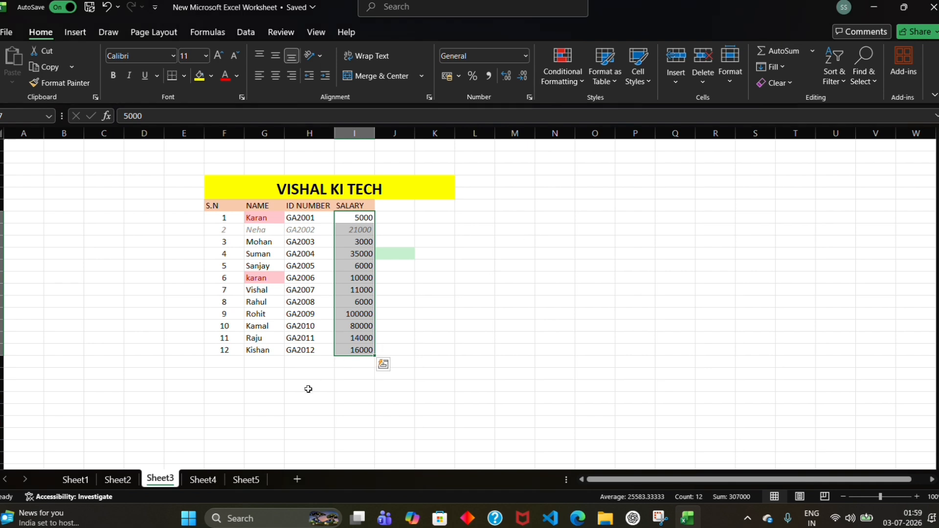
Step: Switch to Sheet4 and clear the conditional formatting rules from the monthly figures in G7:K14
left_click(202, 479)
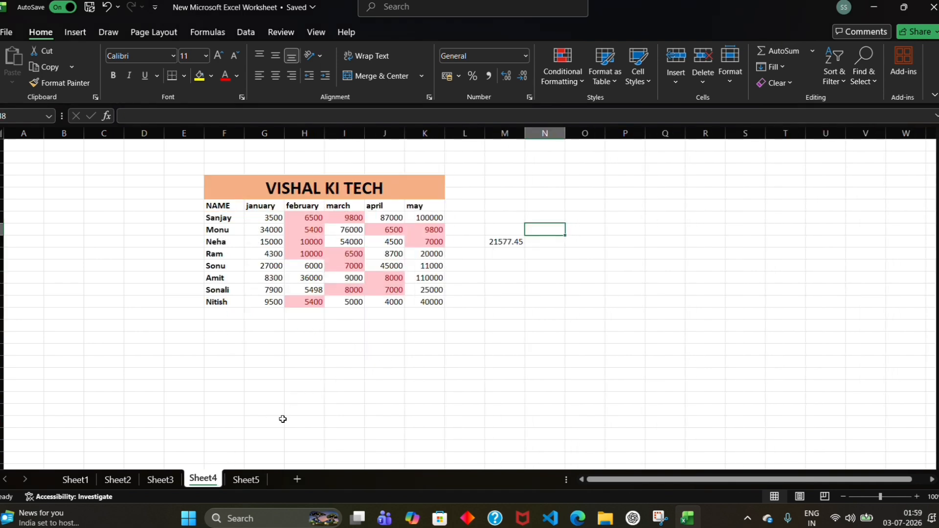
left_click(259, 219)
left_click_drag(259, 223, 427, 301)
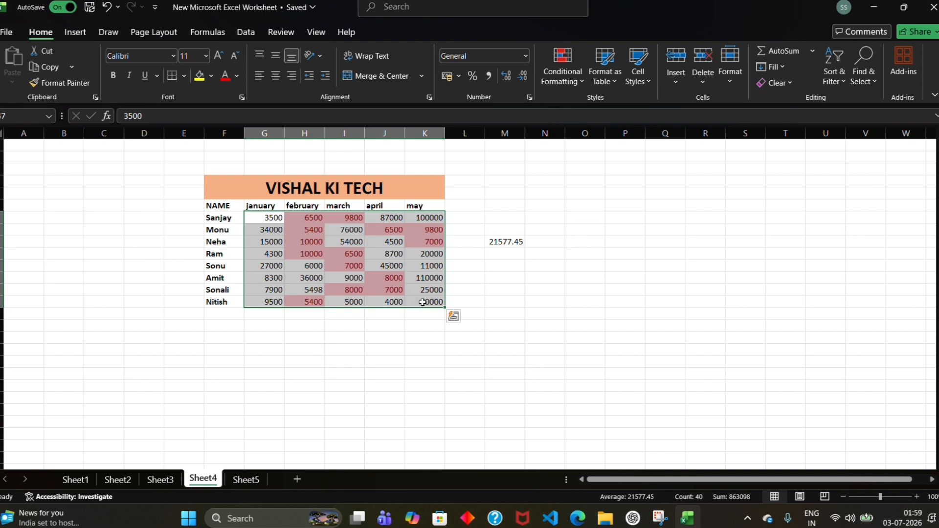
left_click(558, 71)
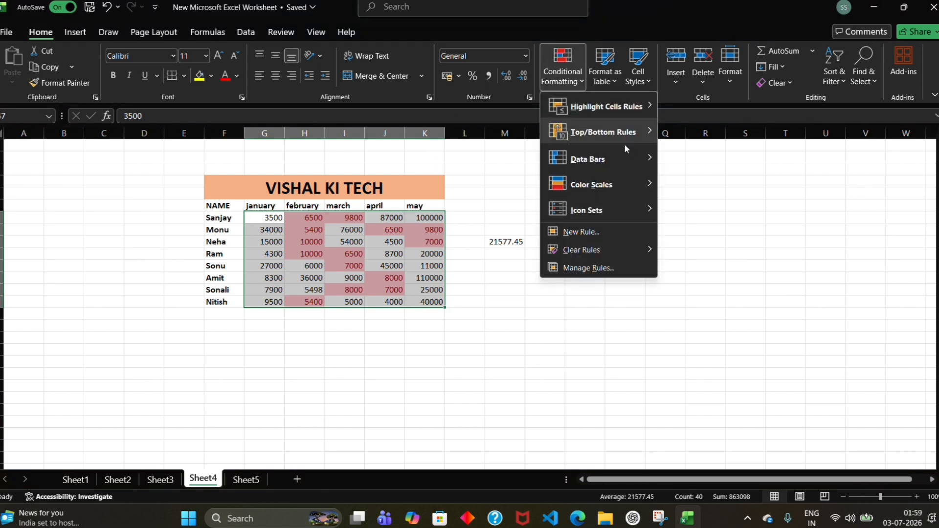
mouse_move(616, 248)
left_click(675, 248)
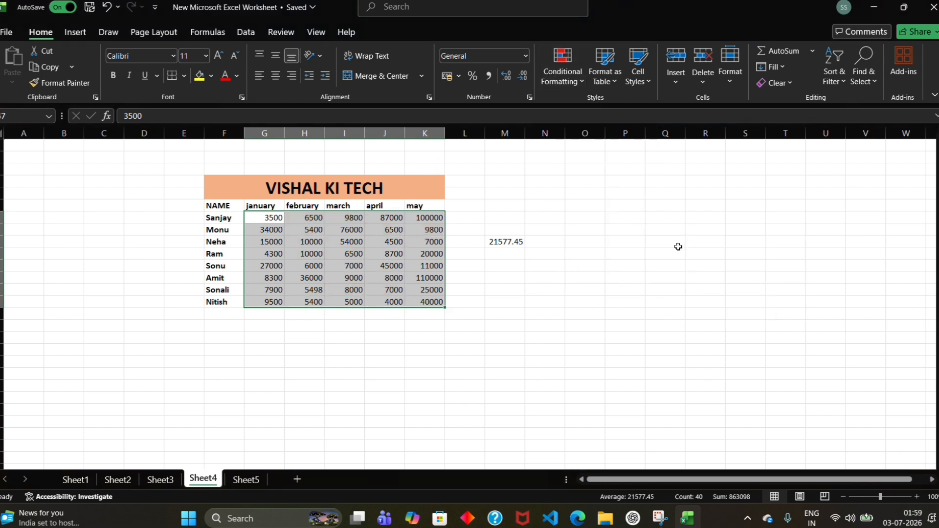
Step: Delete the AVERAGE formula from cell M9 and return to the first January value in G7
left_click(499, 241)
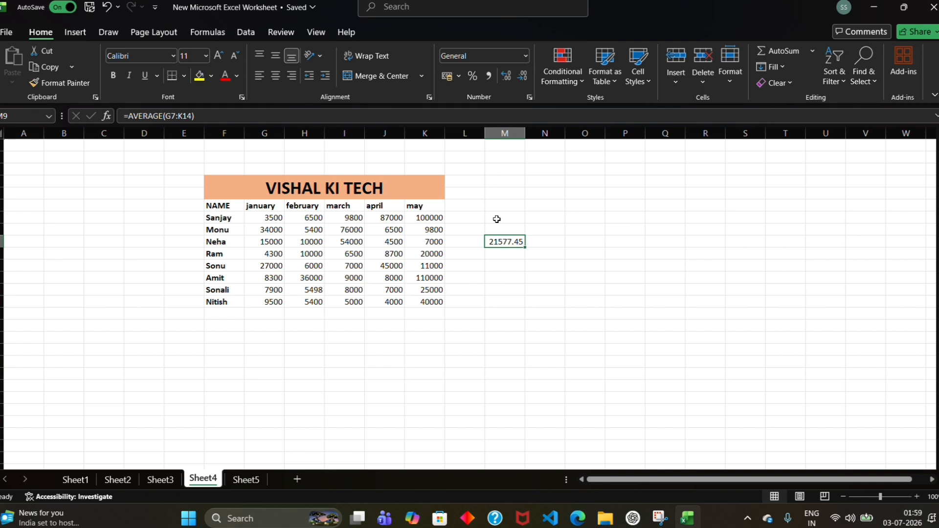
key("BackSpace")
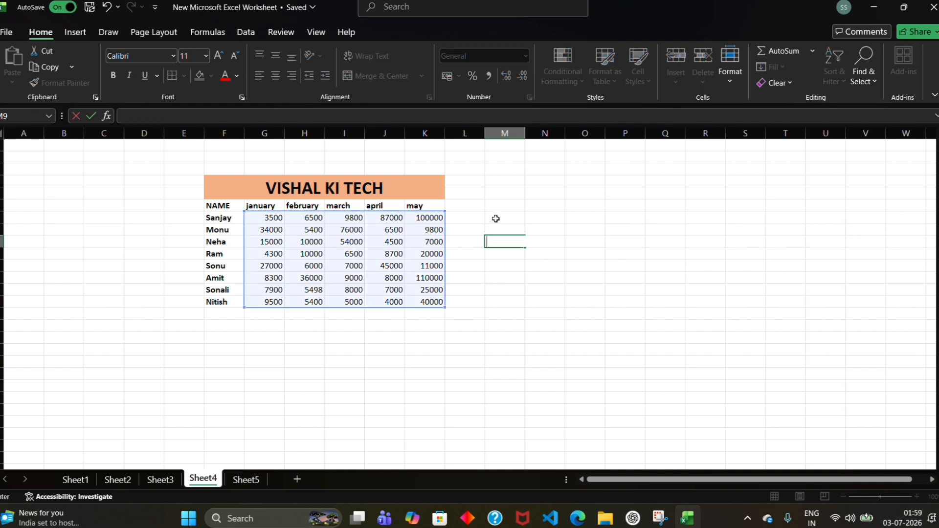
left_click(477, 172)
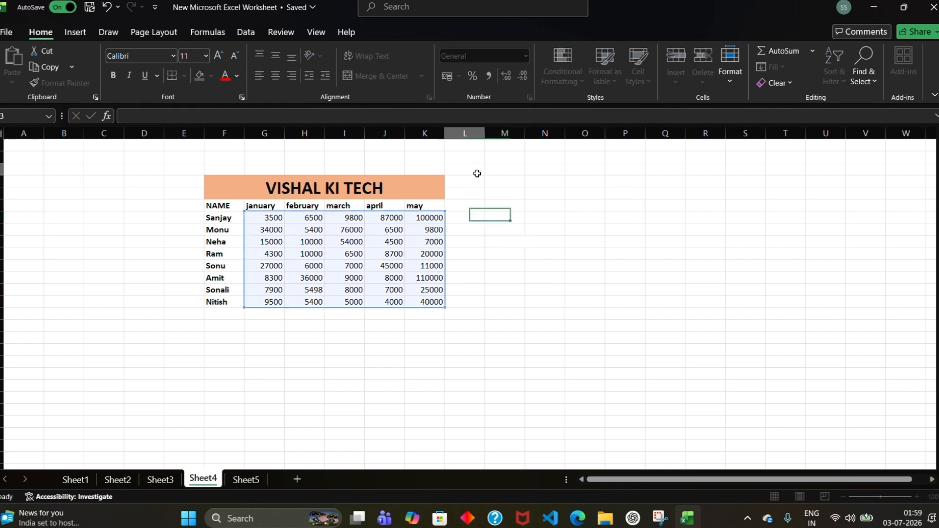
left_click(255, 218)
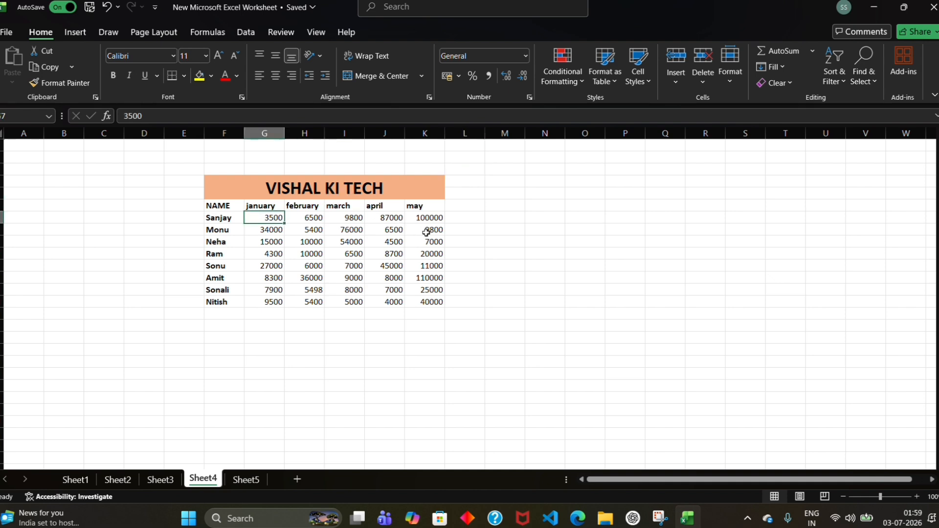
Step: Calculate the average of all the monthly figures in cell M10 with the formula =AVERAGE(G7:K14)
left_click(506, 256)
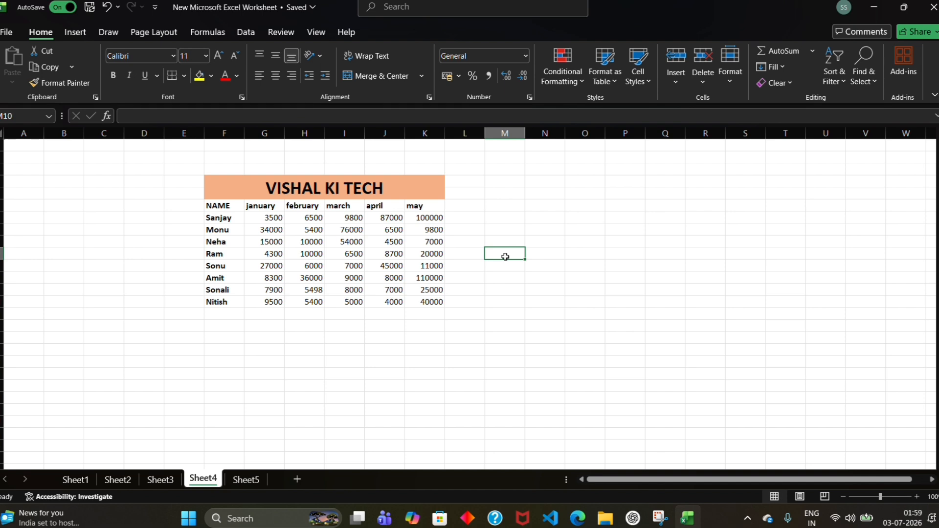
type("=")
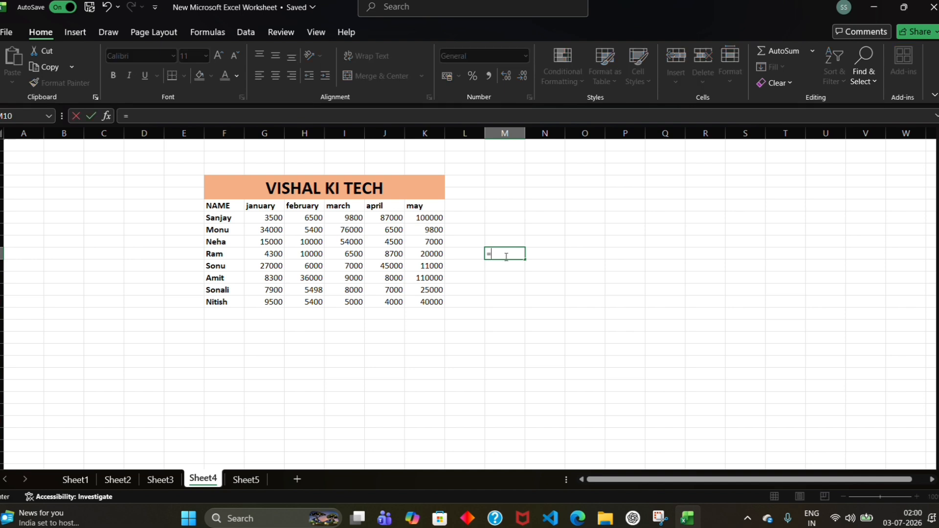
type("a")
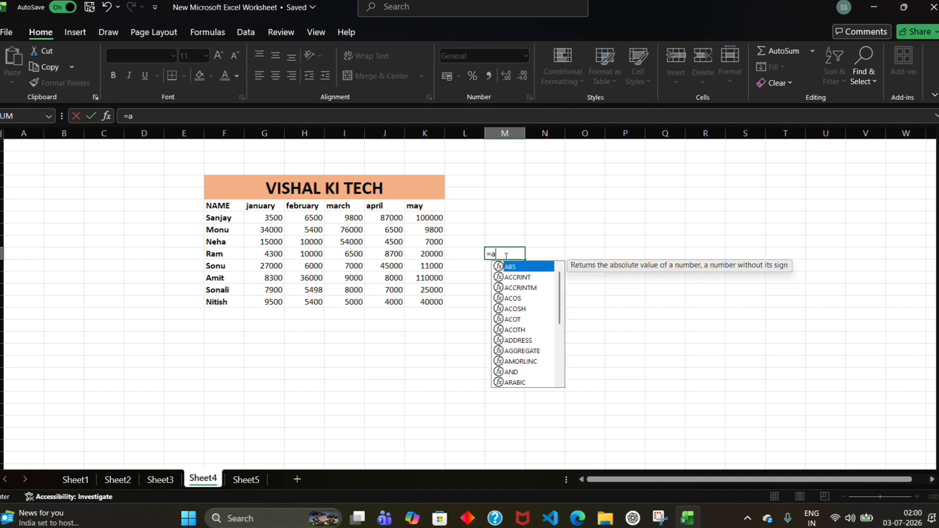
type("ver")
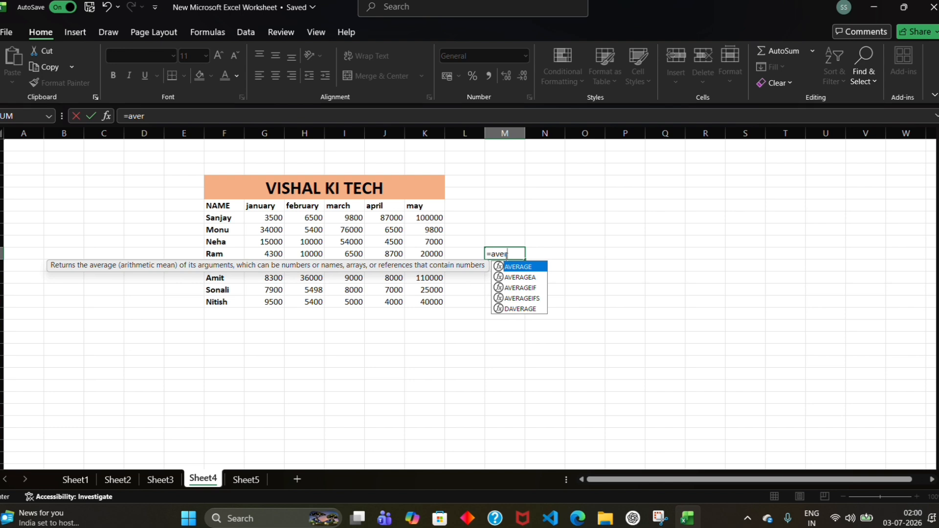
type("age(")
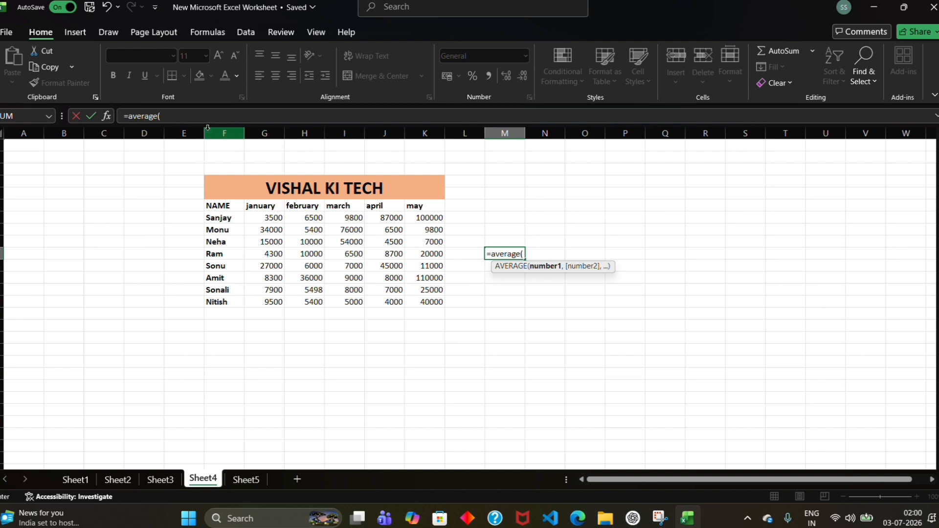
left_click_drag(258, 217, 429, 287)
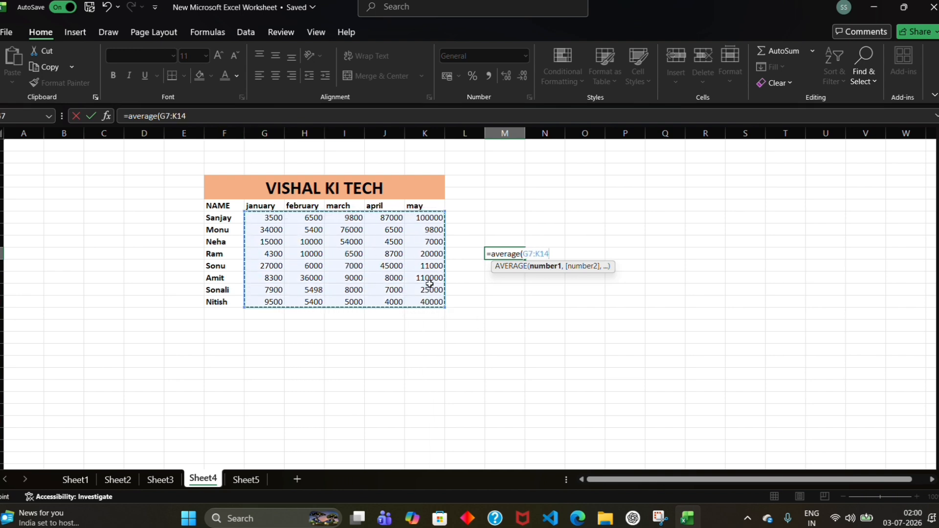
type(")")
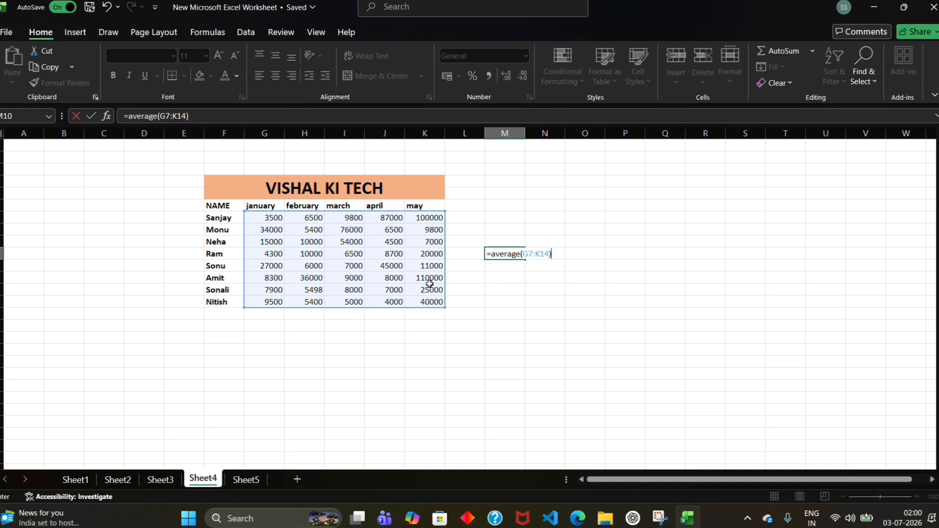
key("Return")
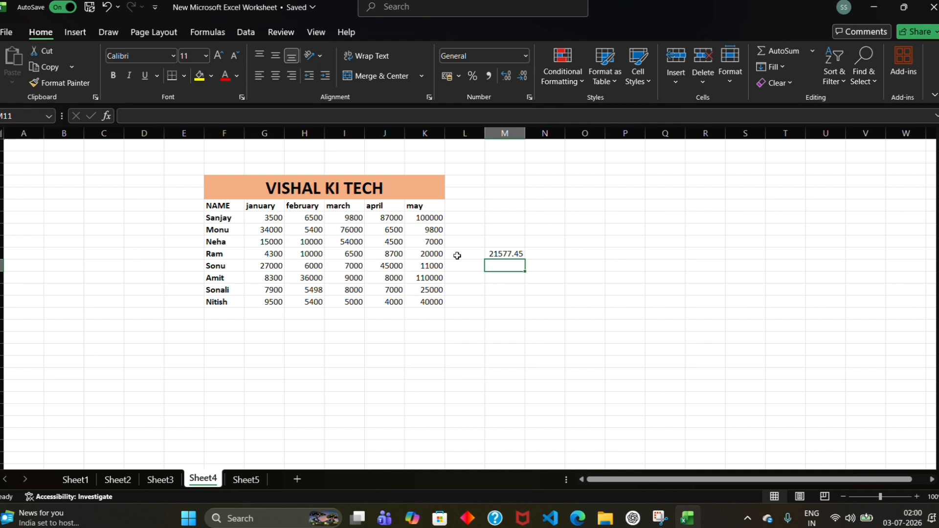
left_click(494, 254)
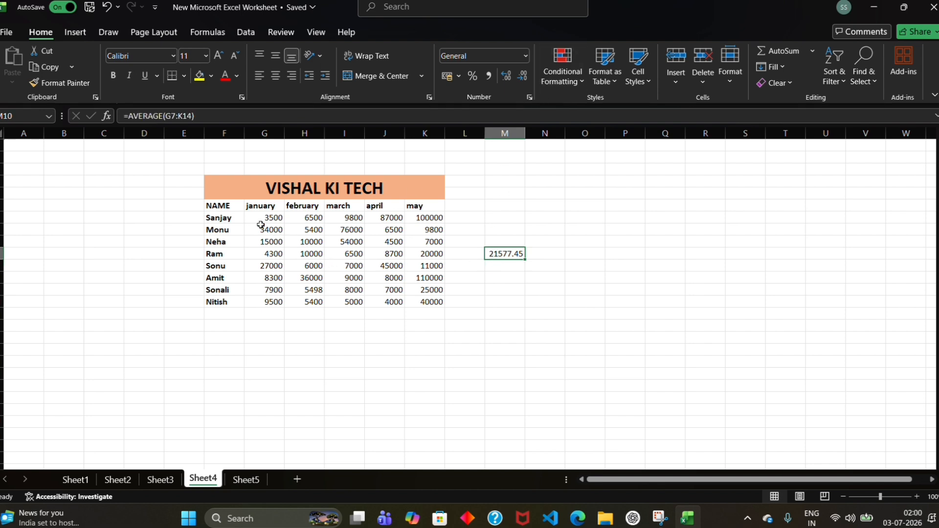
Step: Highlight the above-average figures in G7:K14 with an Above Average rule using Light Red Fill with Dark Red Text
left_click_drag(254, 218, 428, 295)
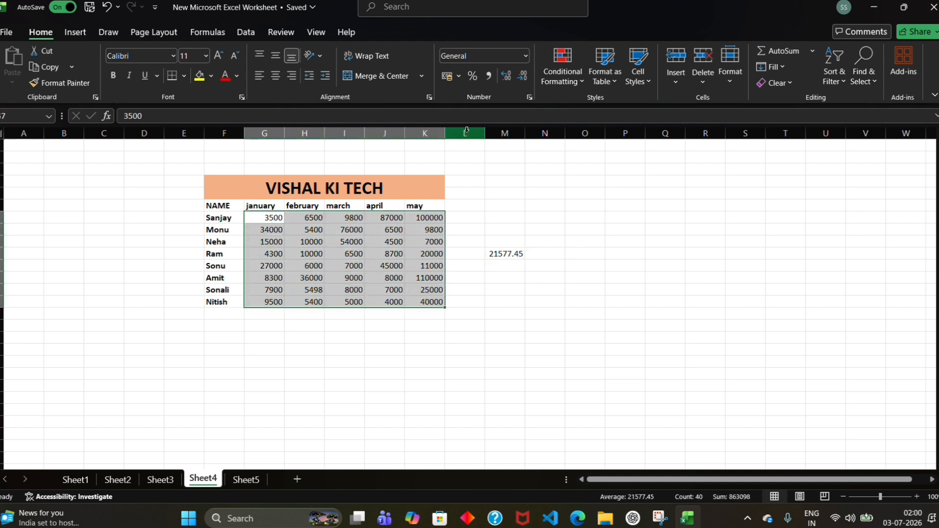
left_click(562, 78)
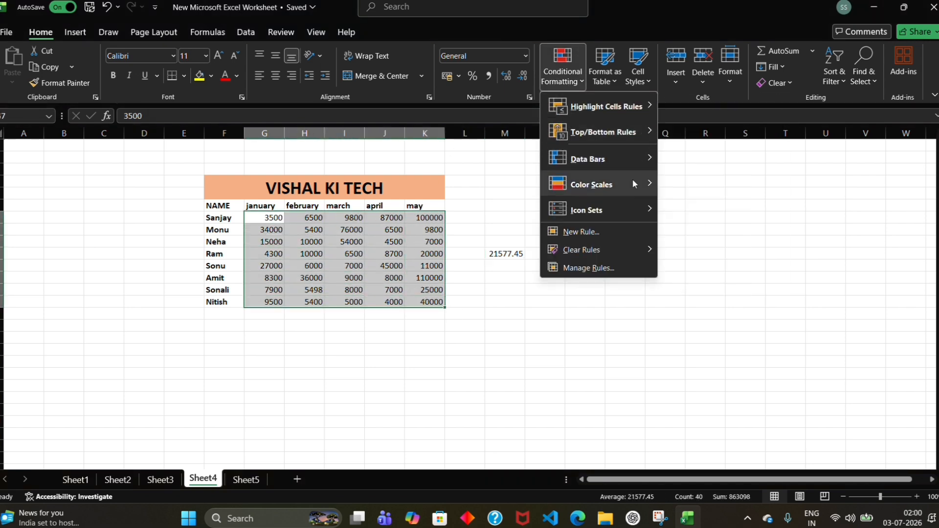
mouse_move(643, 130)
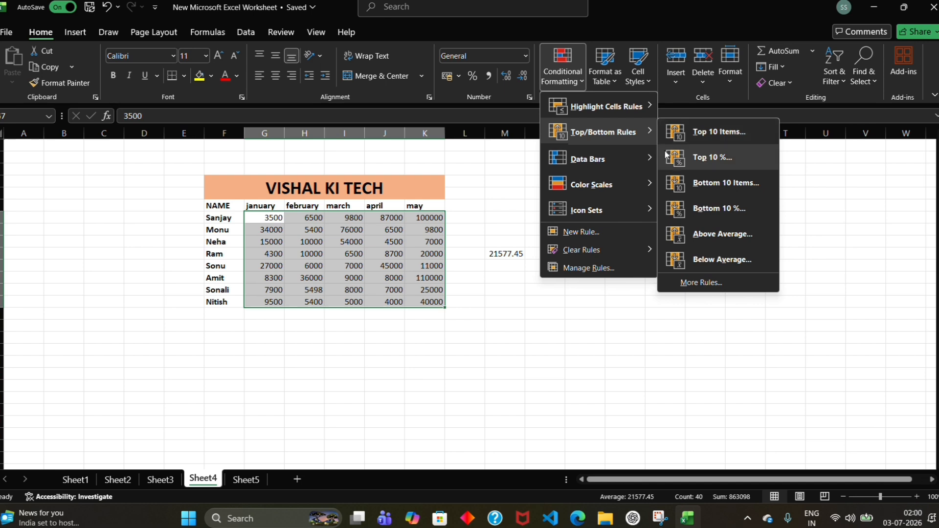
left_click(725, 230)
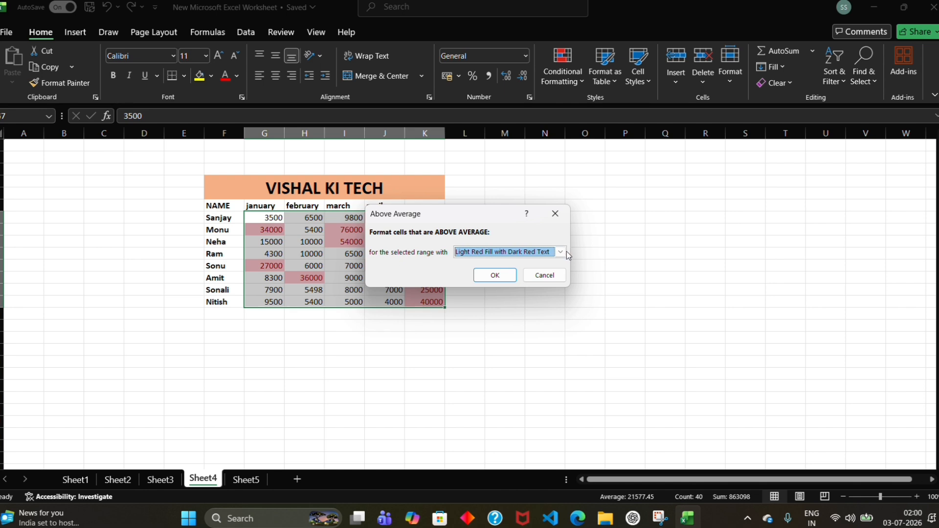
left_click(493, 275)
left_click(533, 218)
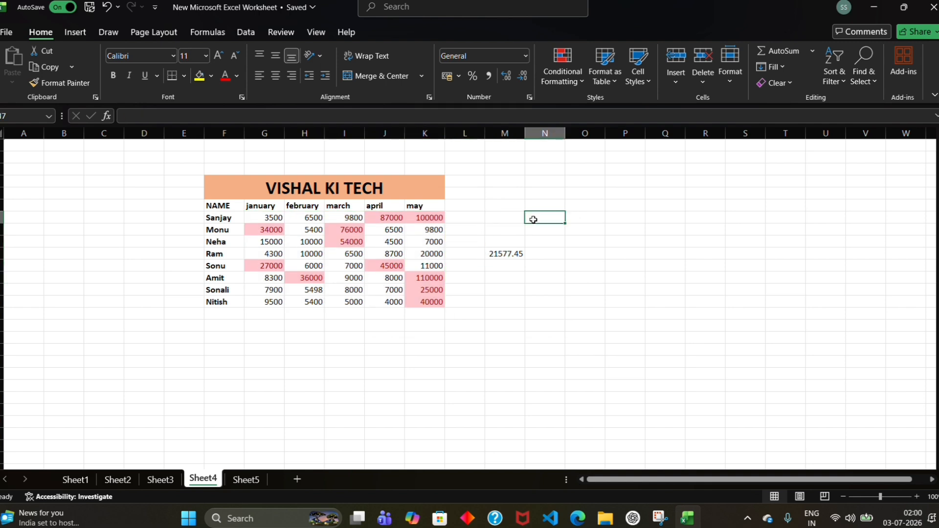
left_click(507, 260)
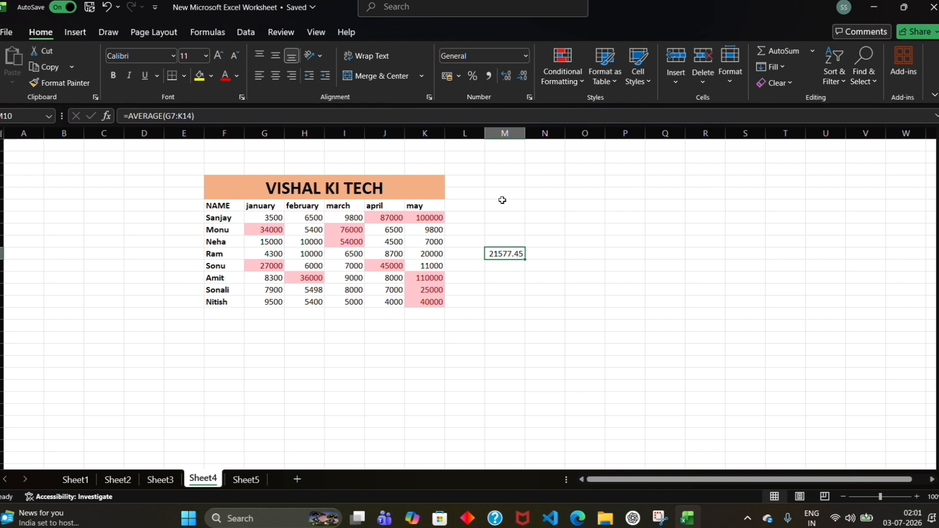
left_click(569, 82)
mouse_move(616, 133)
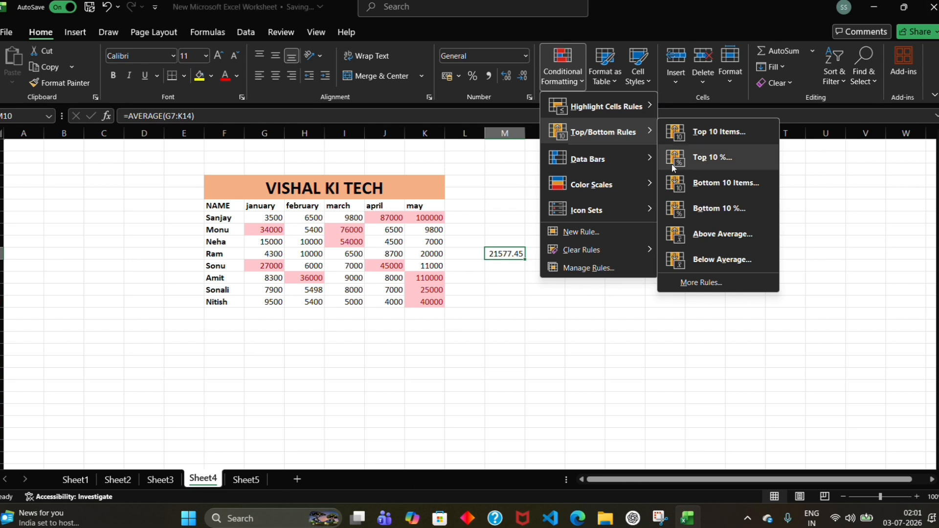
key("Escape")
key("Escape")
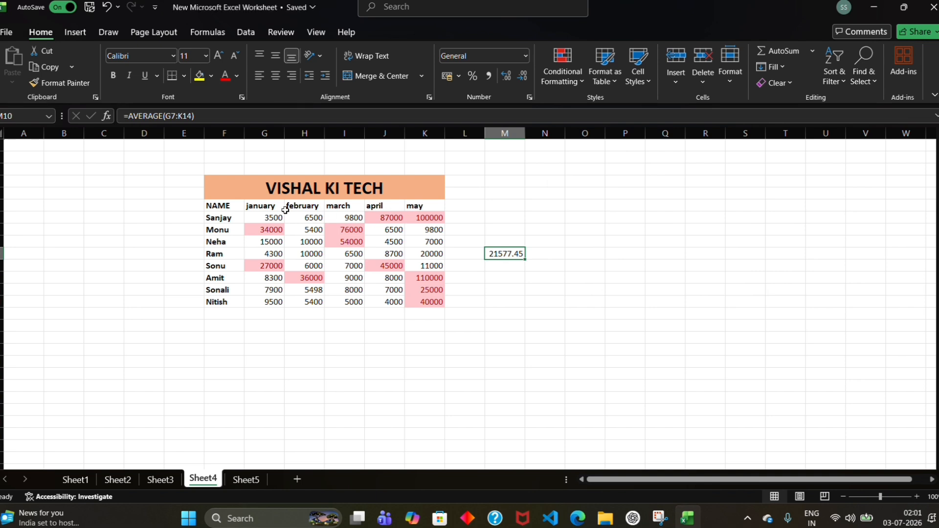
Step: Highlight the below-average figures in G7:K15 with a Below Average rule using Green Fill with Dark Green Text
left_click_drag(255, 216, 445, 314)
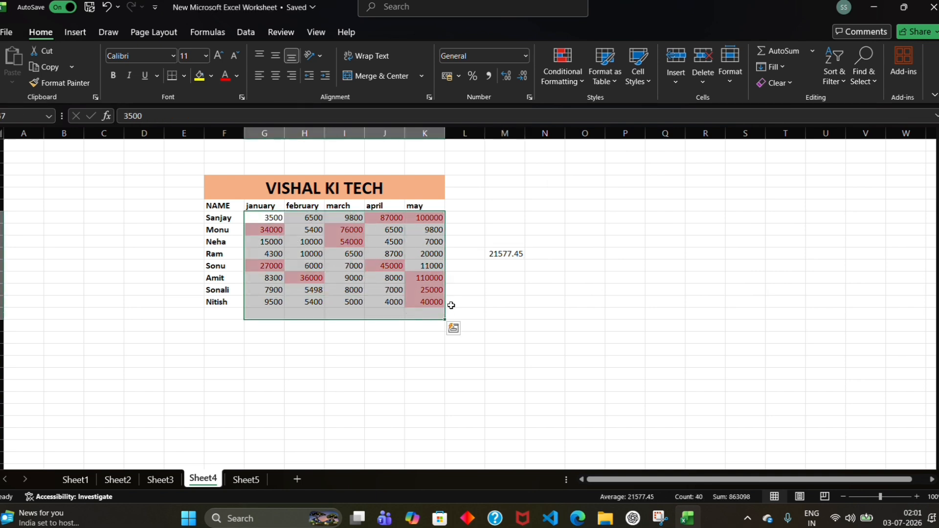
left_click(580, 80)
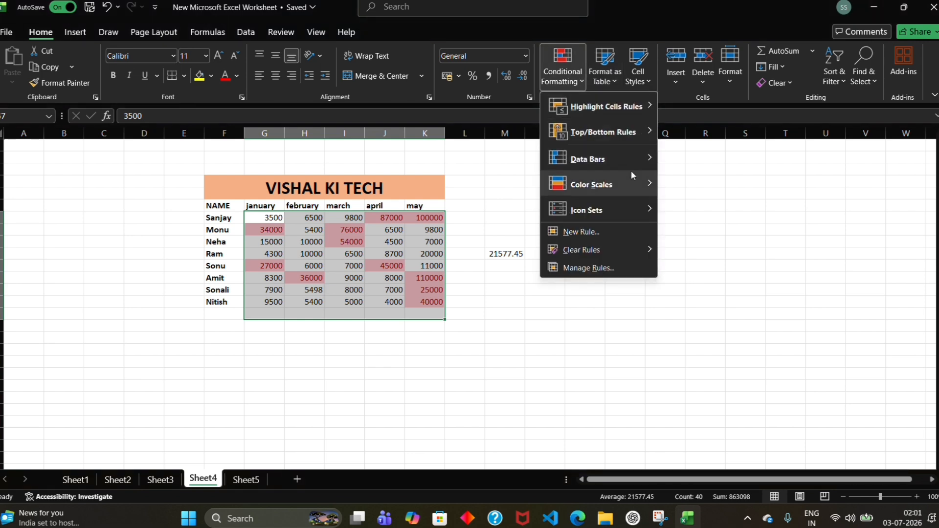
mouse_move(654, 139)
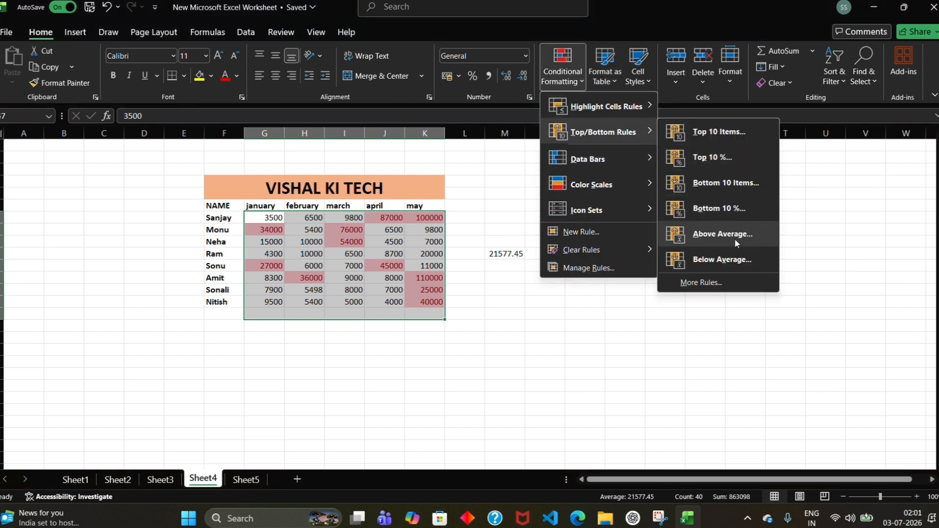
left_click(732, 262)
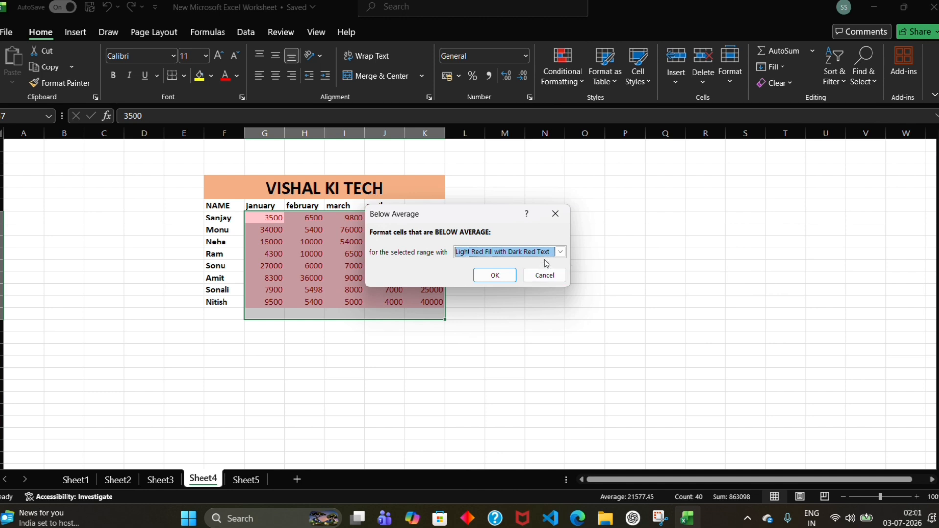
left_click(560, 251)
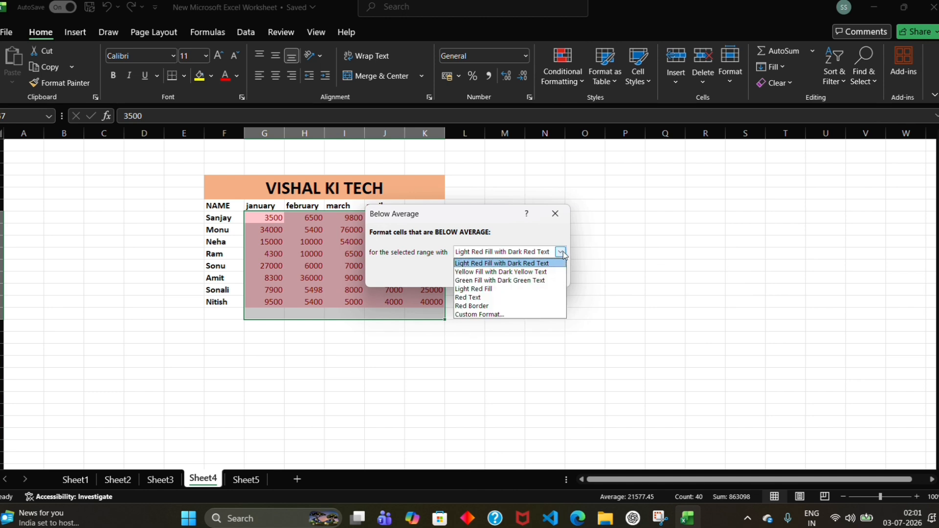
left_click(541, 280)
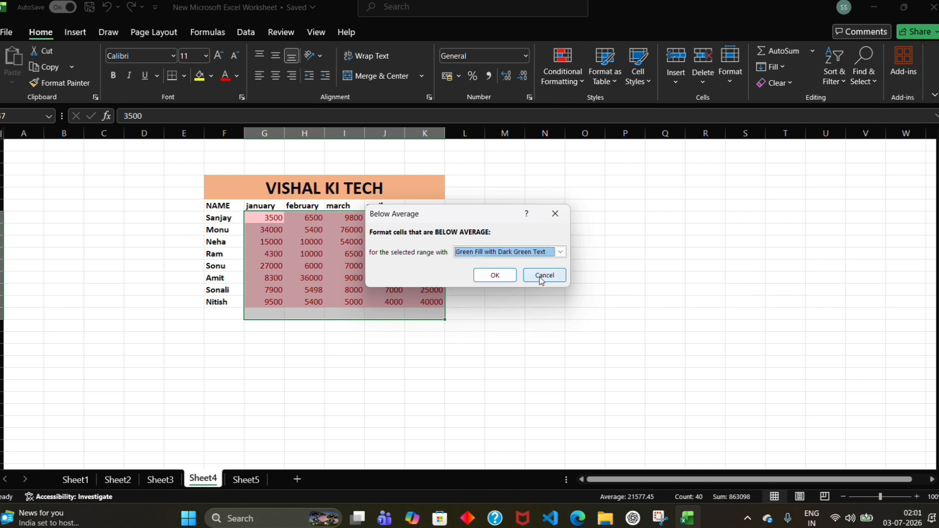
left_click(504, 278)
left_click(672, 240)
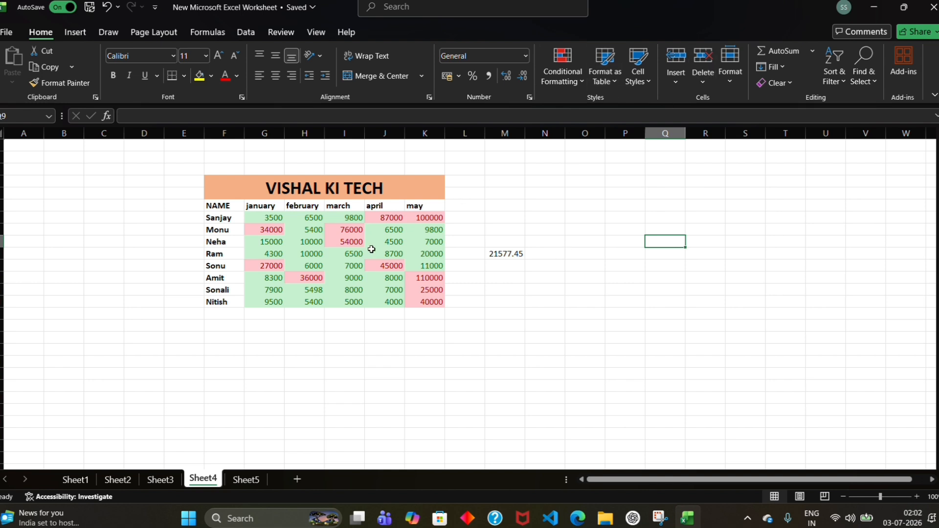
Step: Clear the conditional formatting rules from the monthly figures in G7:K14 only
left_click_drag(254, 219, 427, 304)
left_click(563, 73)
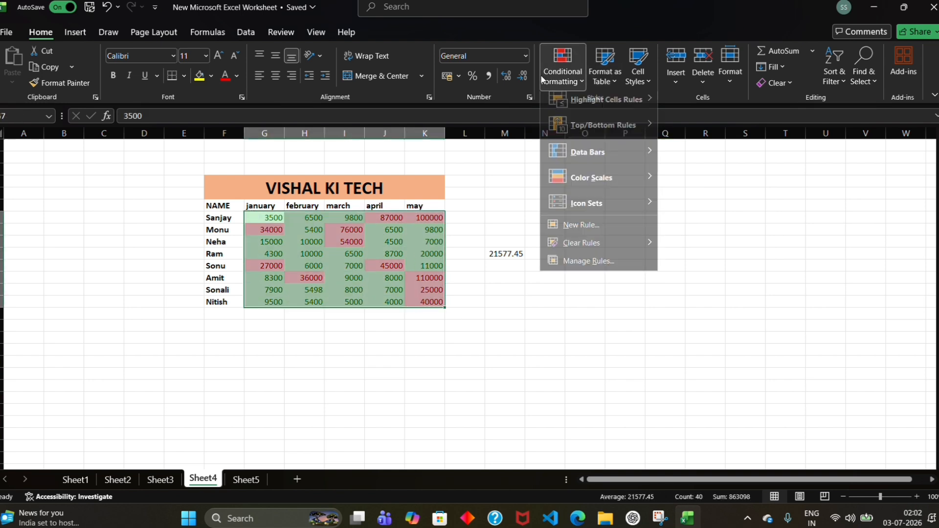
mouse_move(639, 245)
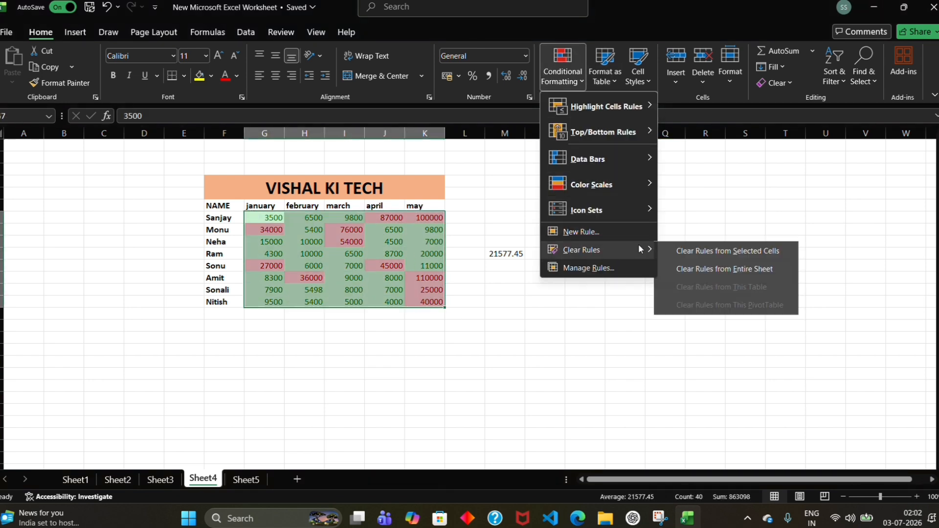
left_click(700, 248)
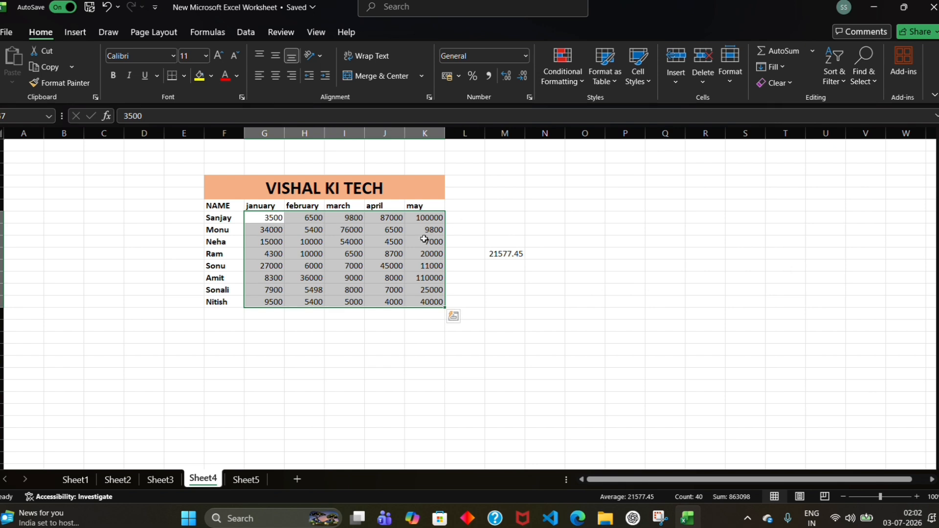
Step: Switch to Sheet3 and look at the Data Bars options of conditional formatting
left_click(162, 481)
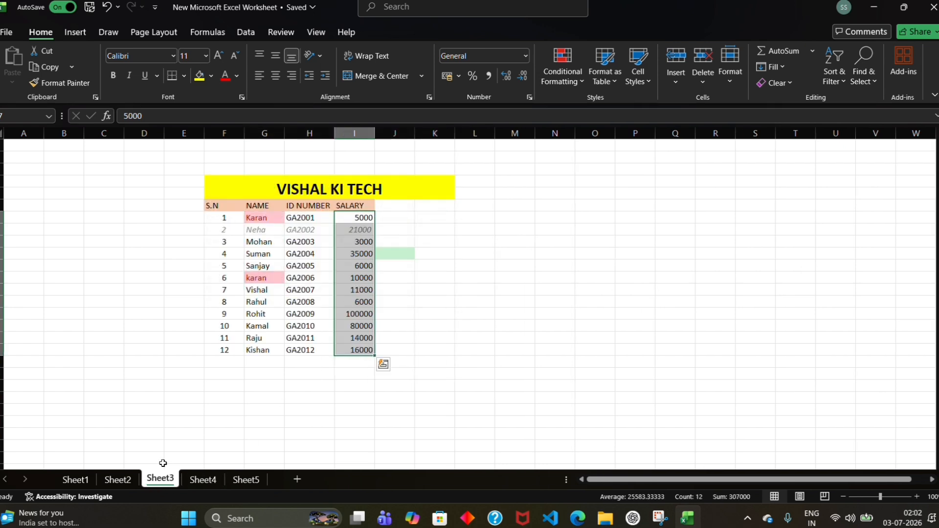
left_click(438, 268)
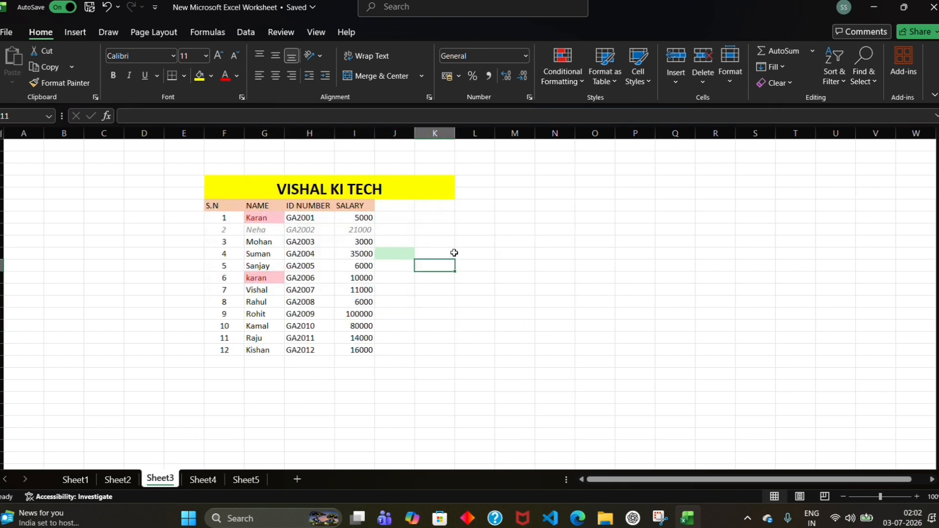
left_click(567, 66)
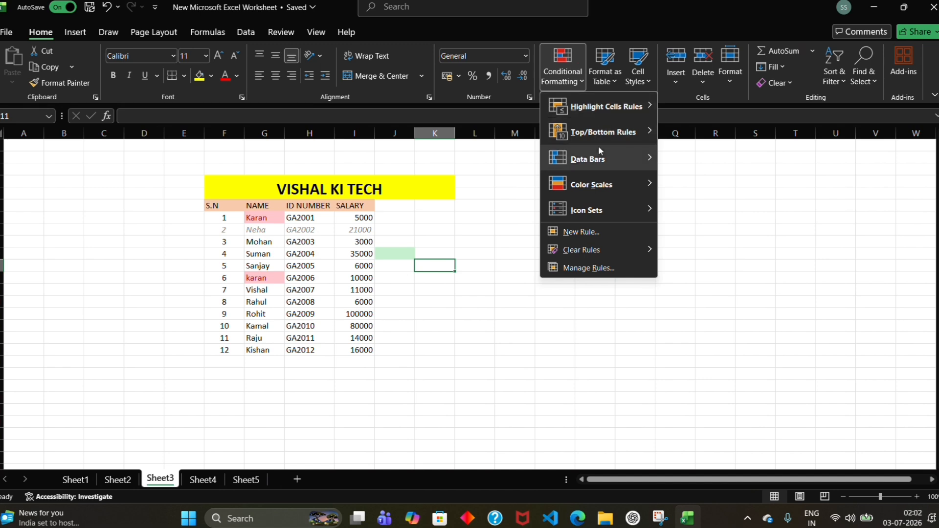
mouse_move(602, 157)
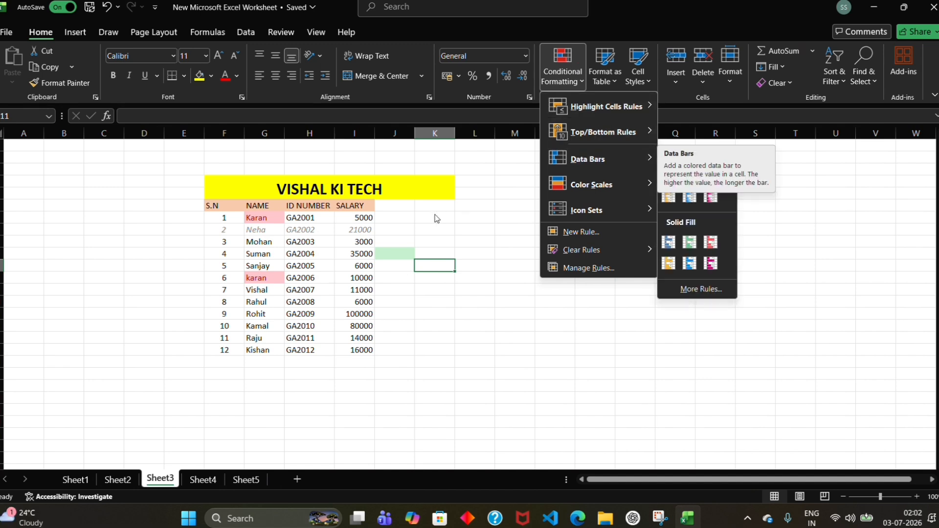
key("Escape")
key("Escape")
left_click(361, 221)
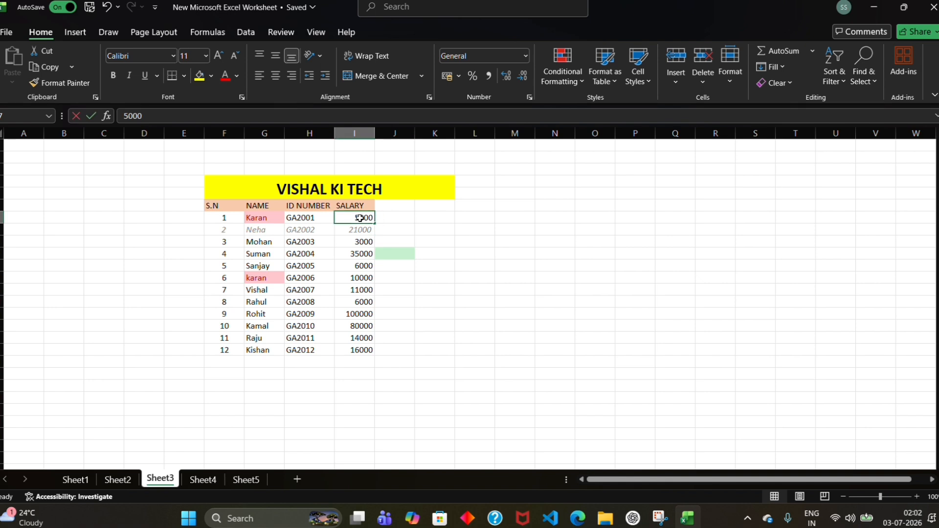
double_click(362, 220)
left_click(378, 229)
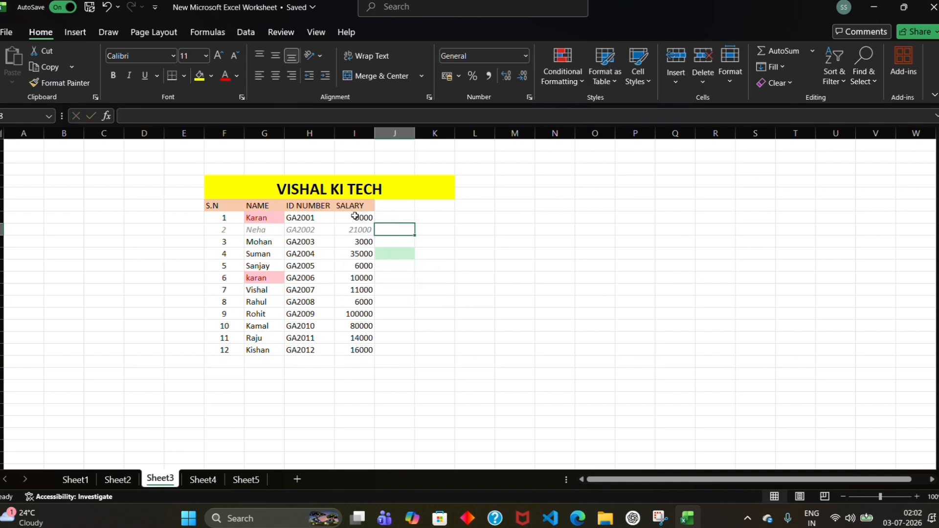
double_click(356, 217)
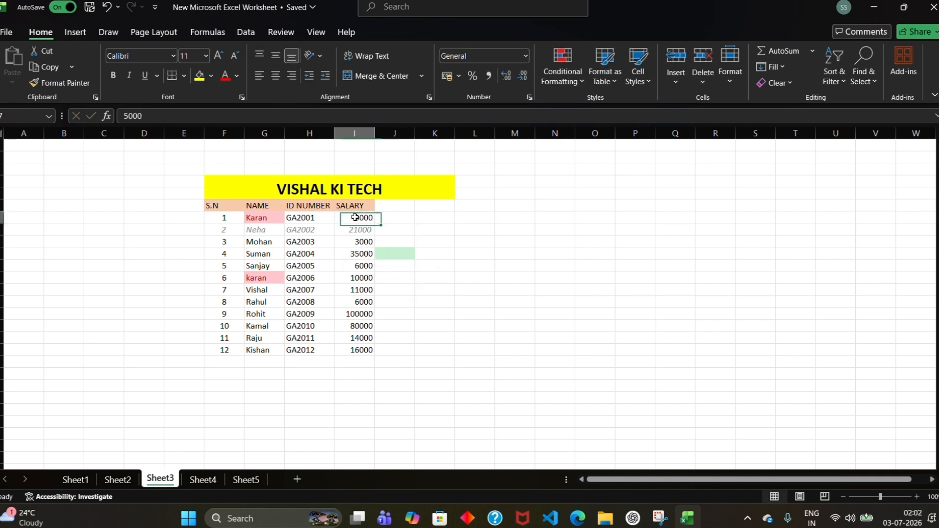
left_click(447, 215)
left_click(389, 219)
Step: Apply blue gradient-fill data bars to the salaries in I7:I18
left_click_drag(355, 219, 362, 351)
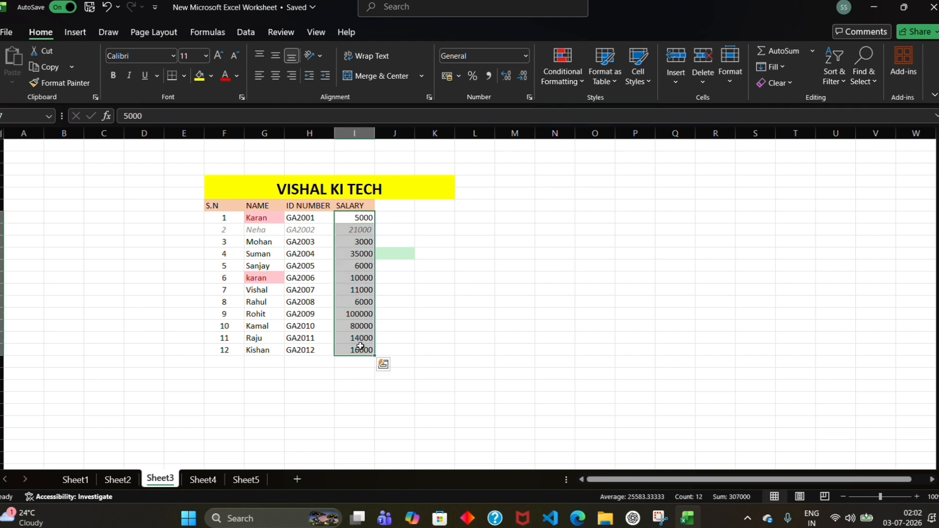
left_click(554, 83)
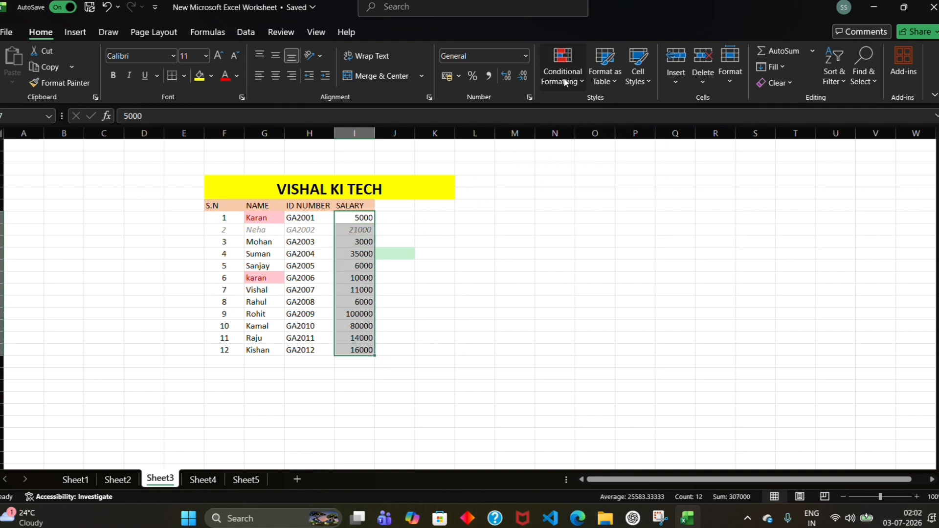
mouse_move(643, 153)
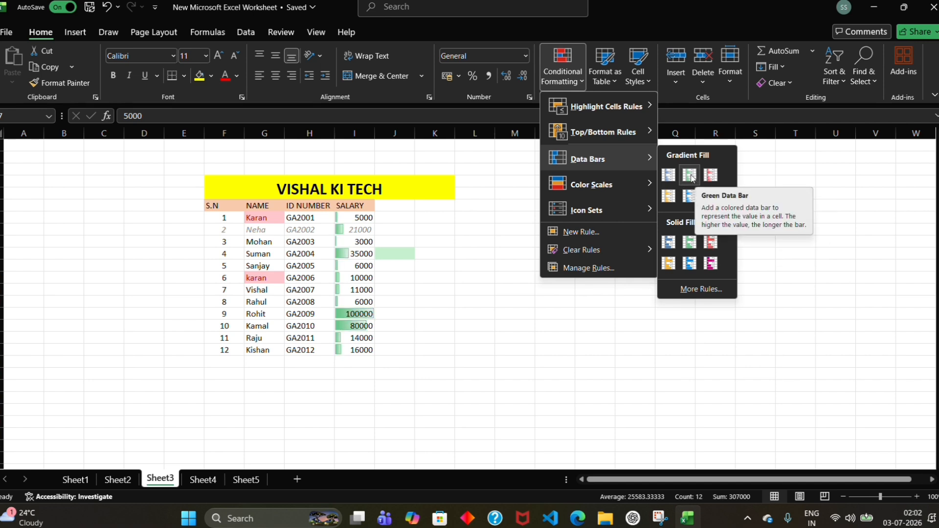
left_click(677, 178)
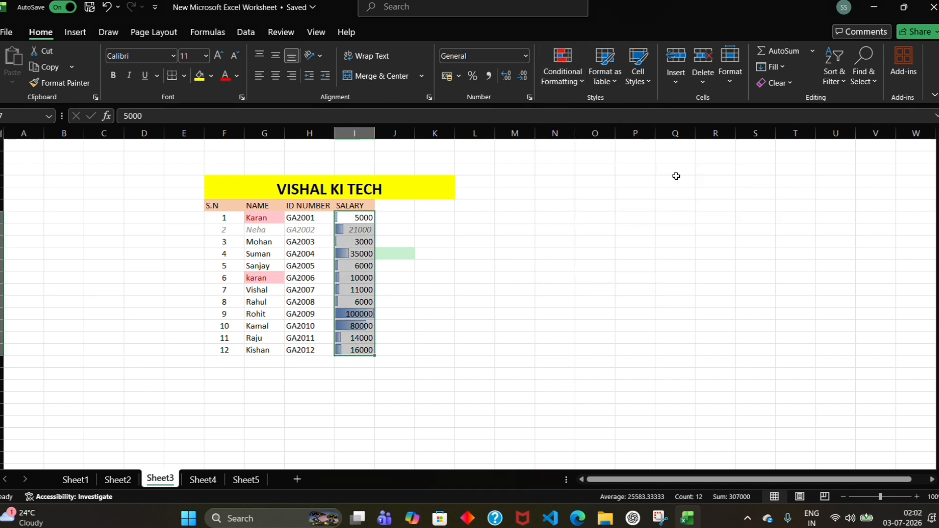
left_click(501, 216)
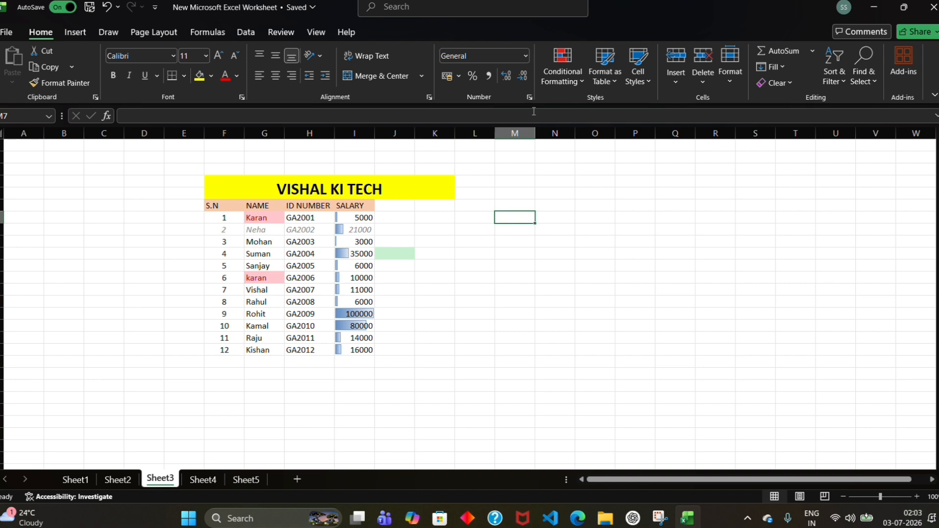
left_click(580, 72)
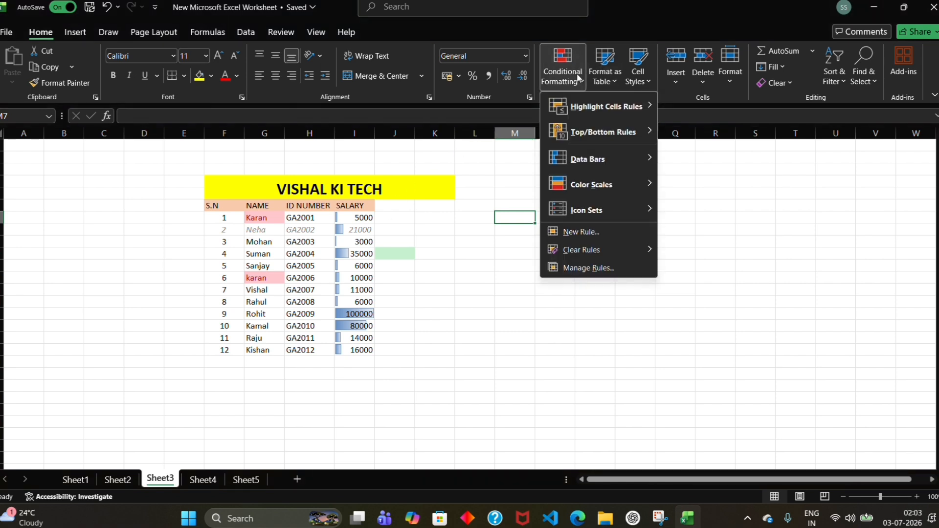
mouse_move(609, 155)
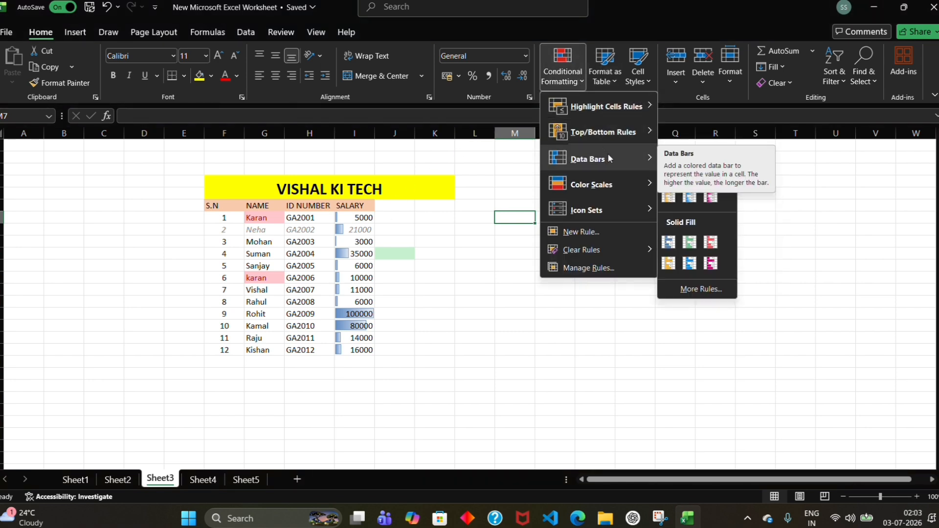
mouse_move(598, 185)
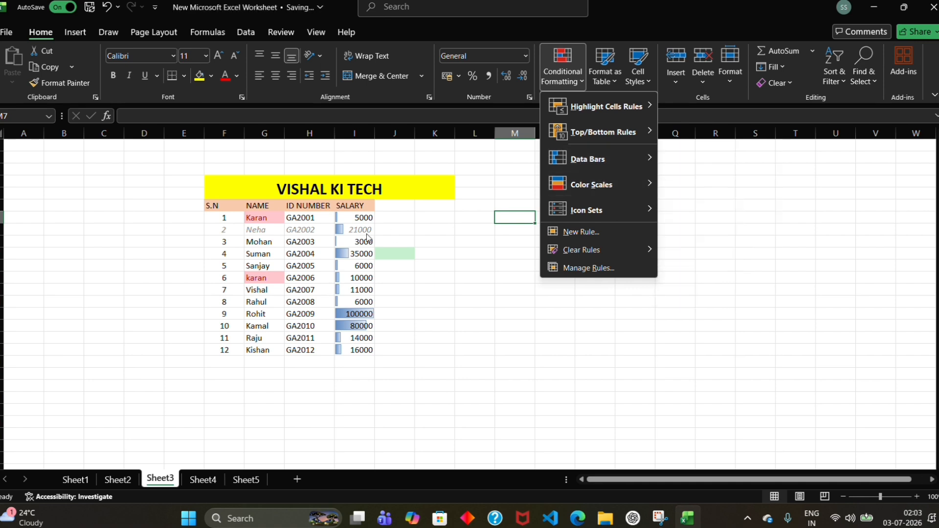
left_click(428, 238)
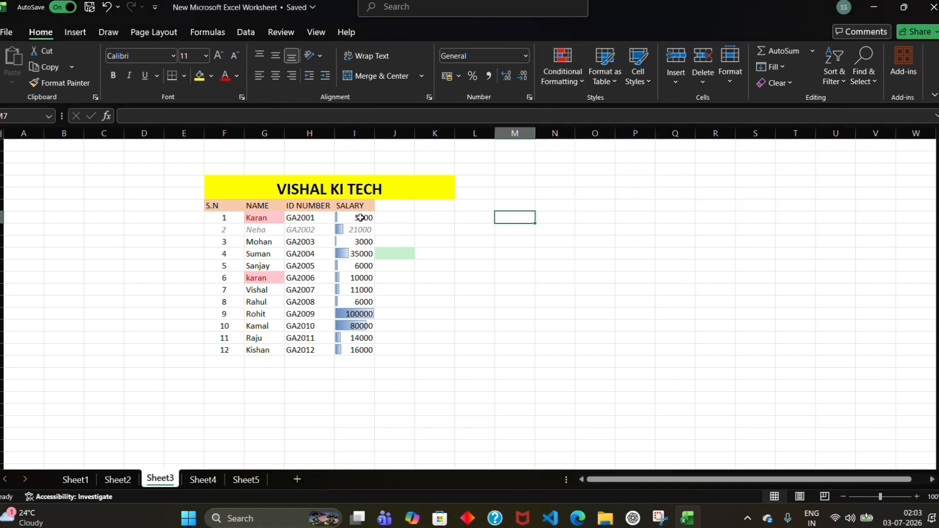
Step: Clear the data bar rule from the salaries in I7:I18 only, leaving the rest of the sheet's rules
left_click_drag(364, 216, 364, 351)
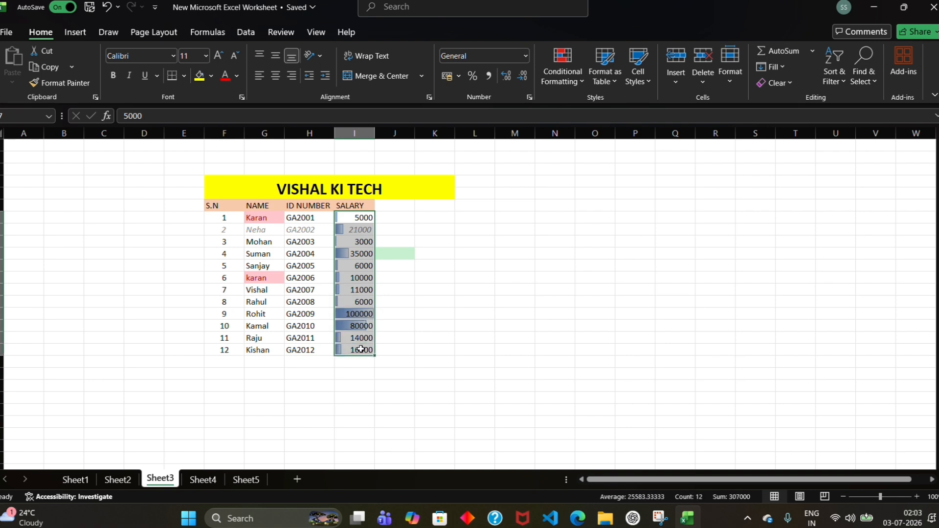
left_click(557, 78)
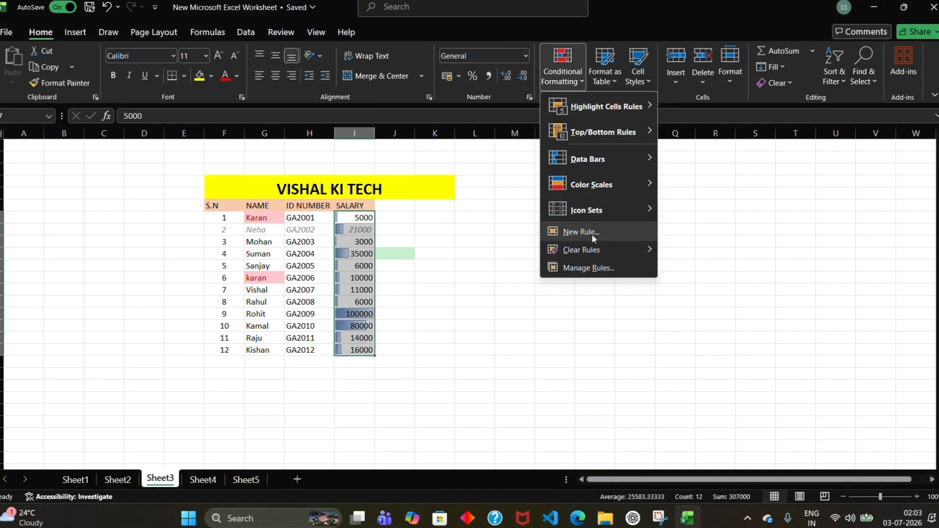
left_click(715, 249)
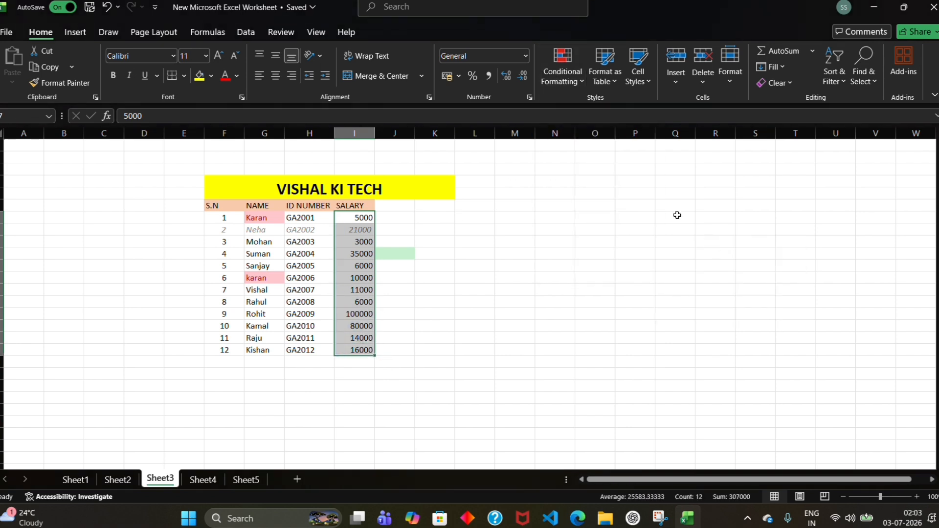
Step: Apply the Red-White-Blue color scale to the salaries in I7:I18
left_click(558, 70)
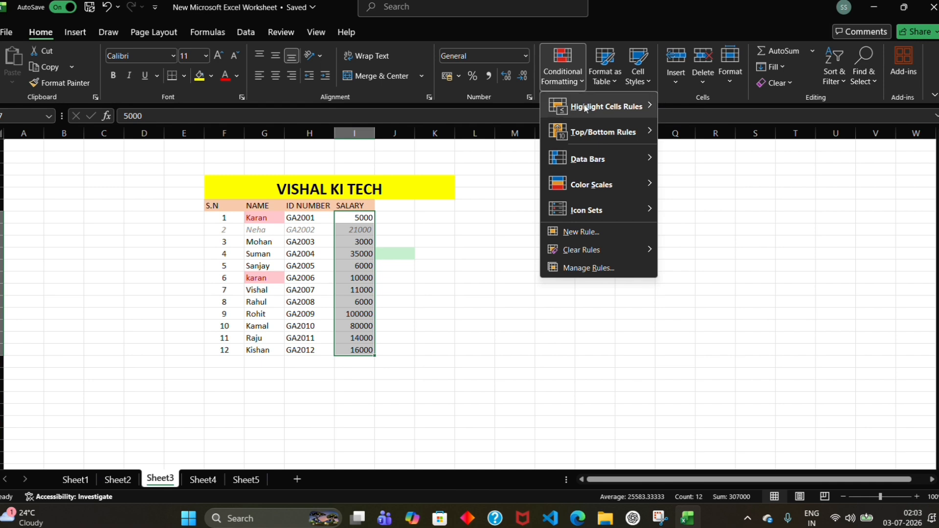
mouse_move(607, 184)
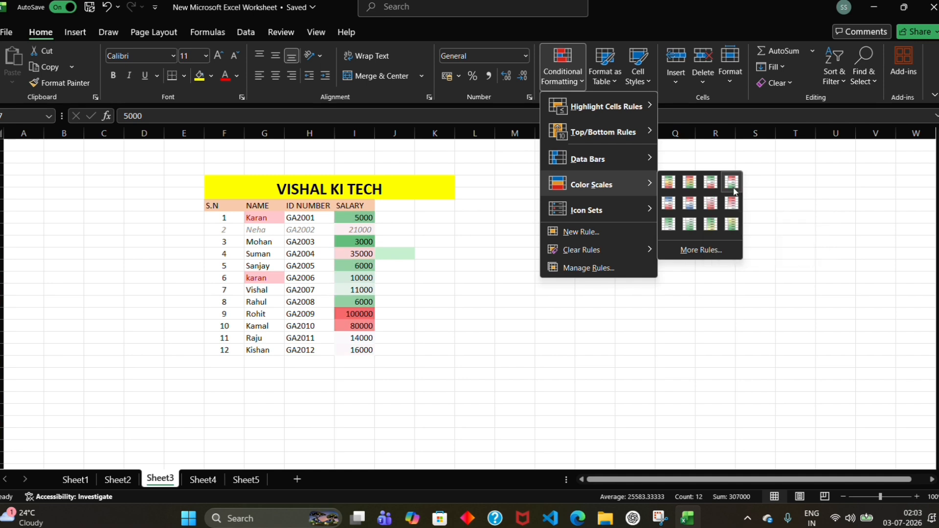
left_click(689, 203)
left_click(514, 266)
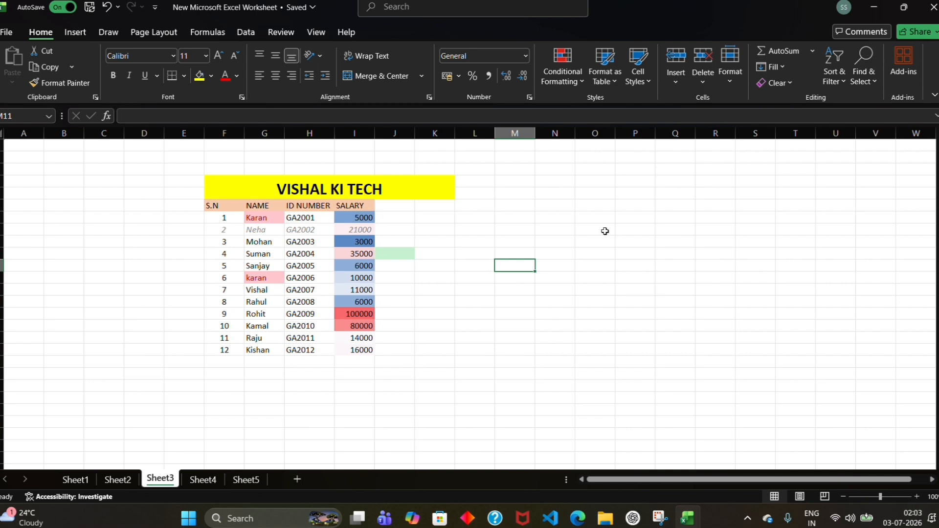
Step: Clear the color scale rule from the salaries in I7:I18 only
left_click(355, 220)
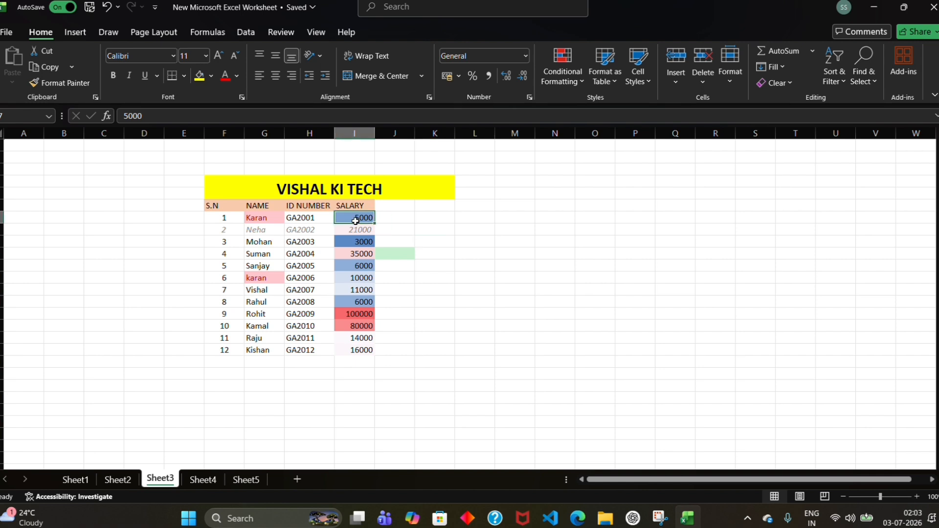
left_click_drag(355, 220, 361, 350)
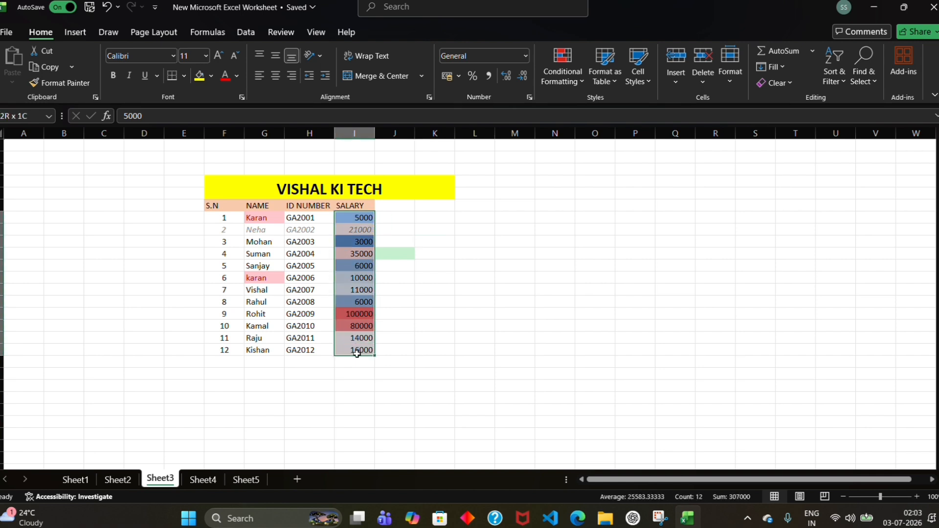
left_click(571, 82)
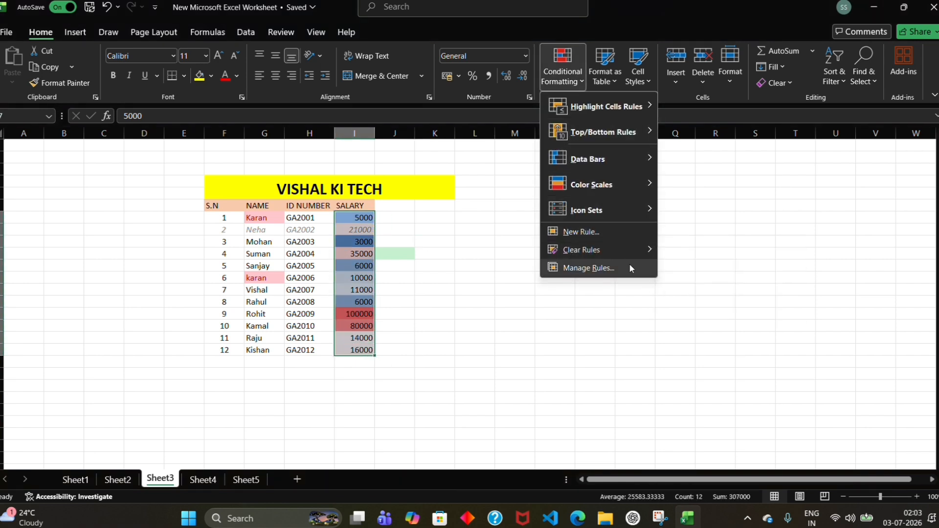
mouse_move(634, 249)
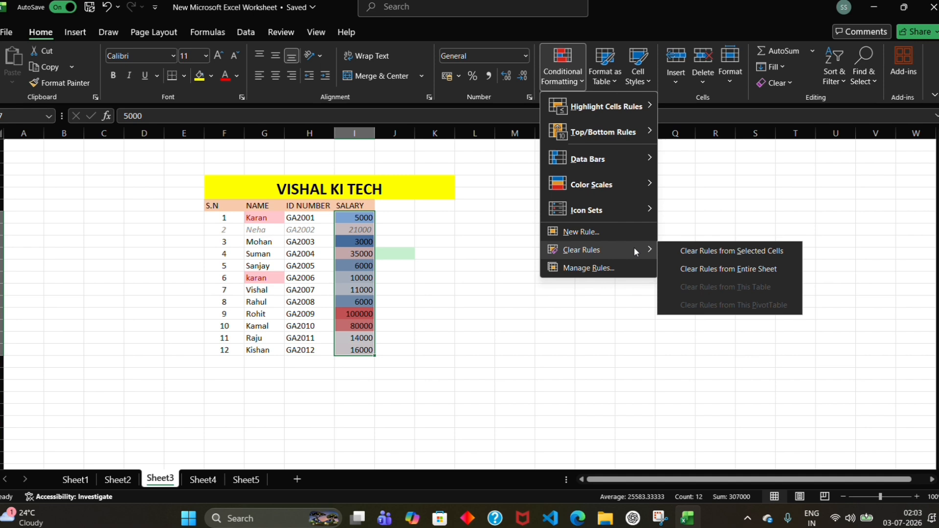
left_click(685, 251)
Step: Apply the five colored directional arrows icon set to the salaries in I7:I18
left_click(563, 83)
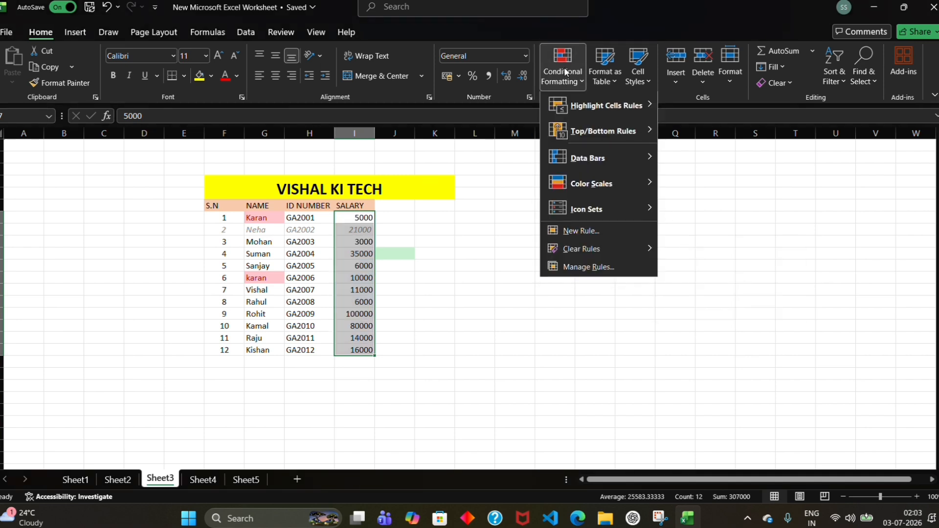
mouse_move(643, 206)
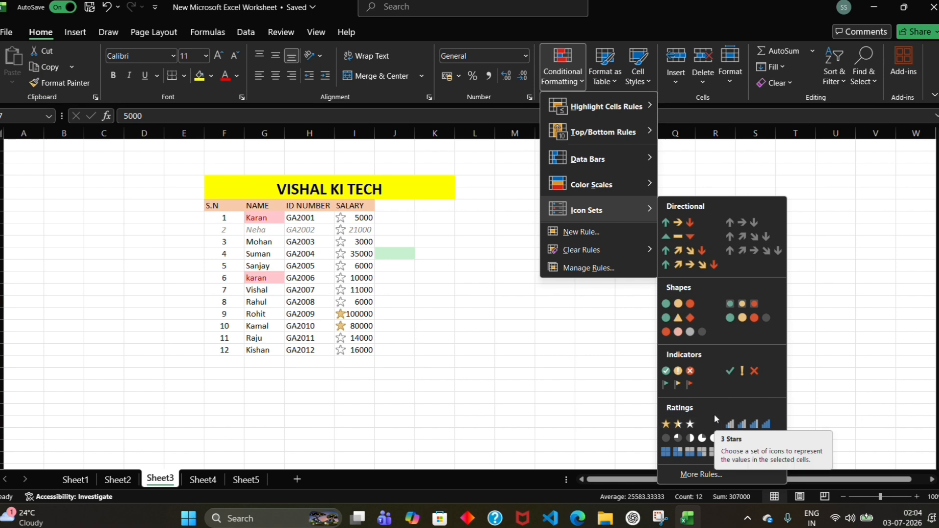
left_click(696, 265)
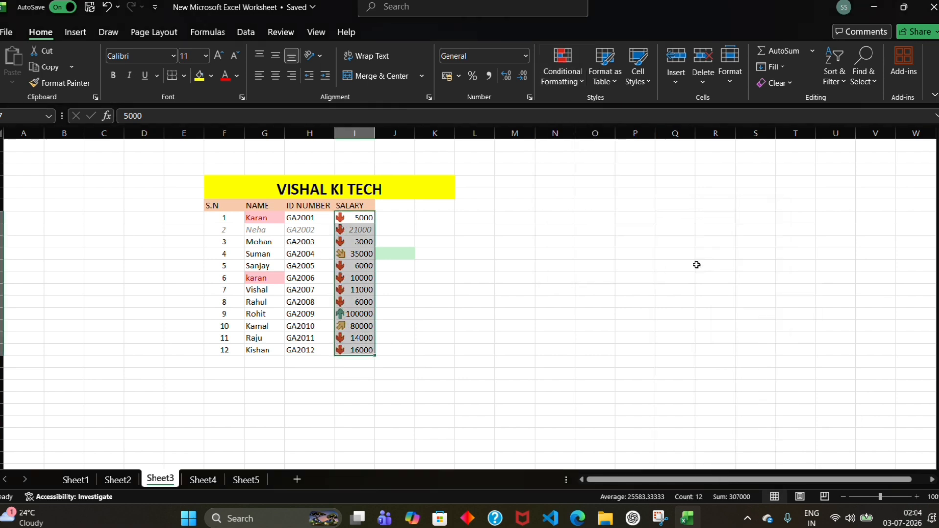
left_click(571, 252)
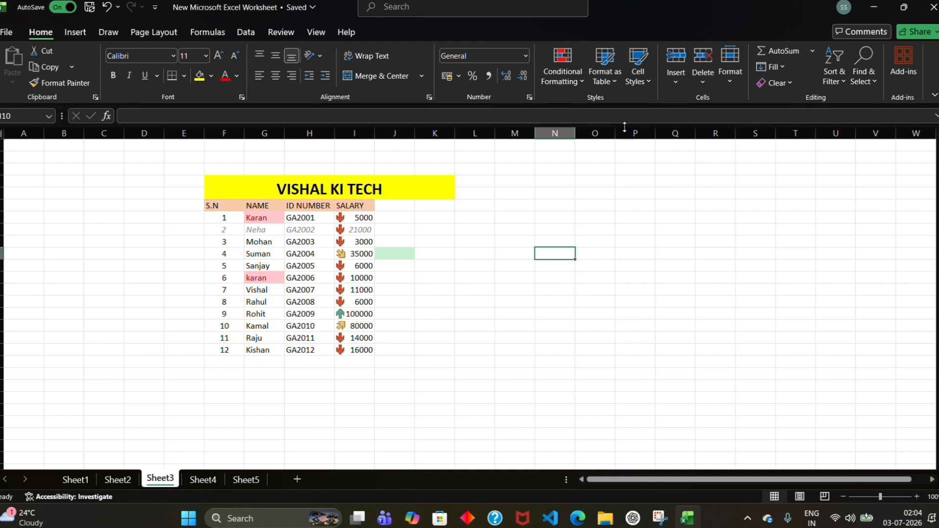
Step: Clear the icon set rule from the salaries in I7:I18 only
left_click(574, 82)
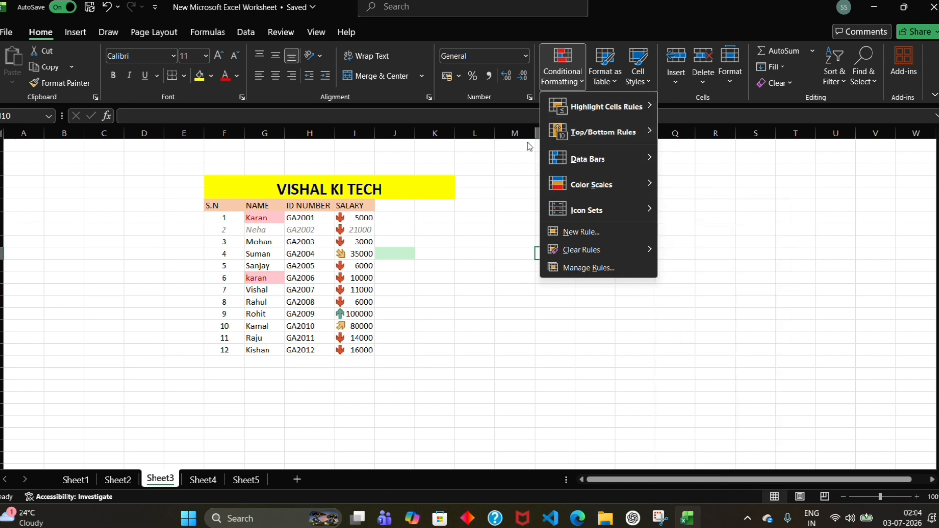
left_click(511, 192)
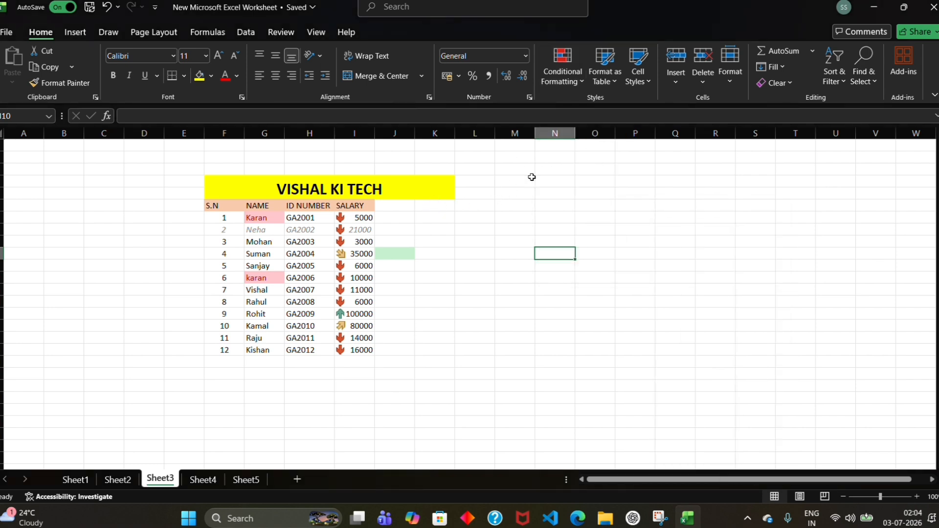
left_click_drag(353, 218, 354, 350)
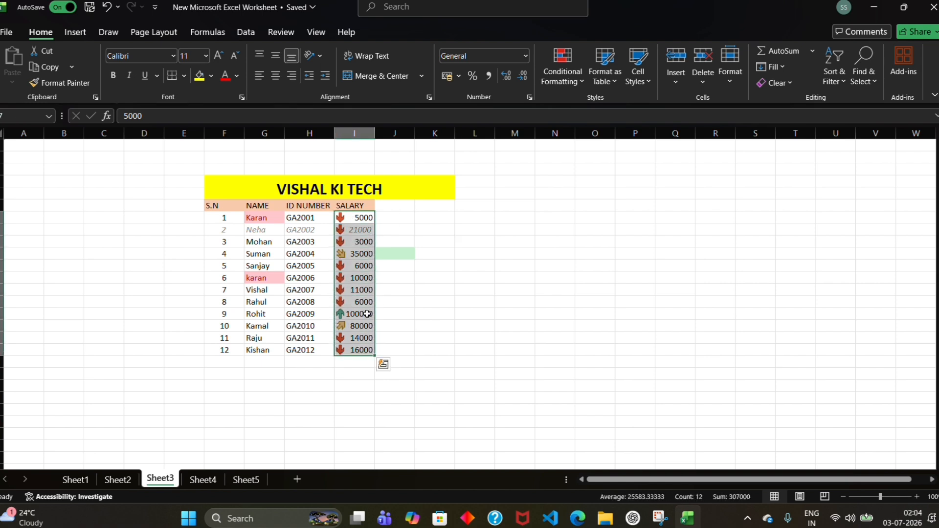
left_click(570, 83)
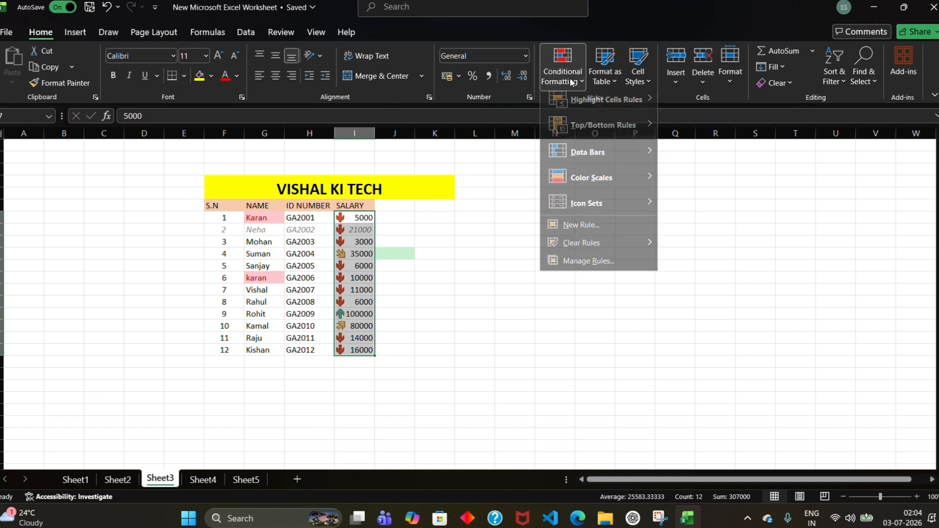
mouse_move(626, 248)
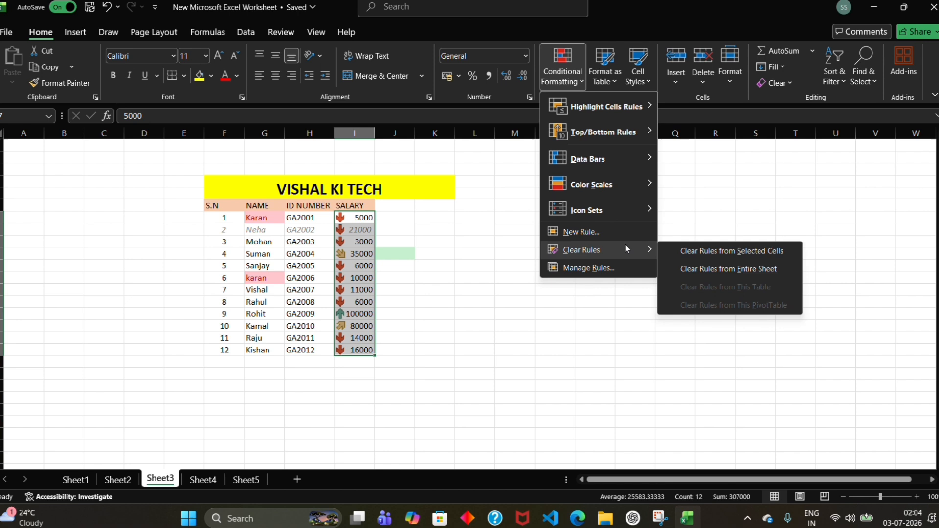
left_click(750, 252)
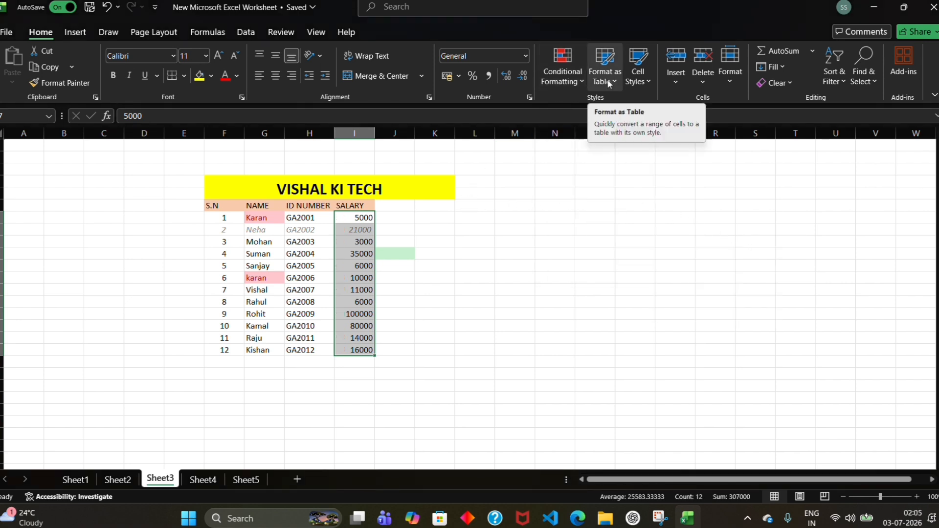
Step: Format the marks data in H6:N16 on Sheet5 as a table with headers, using the light blue banded style beside Table Style Light 1
left_click(212, 482)
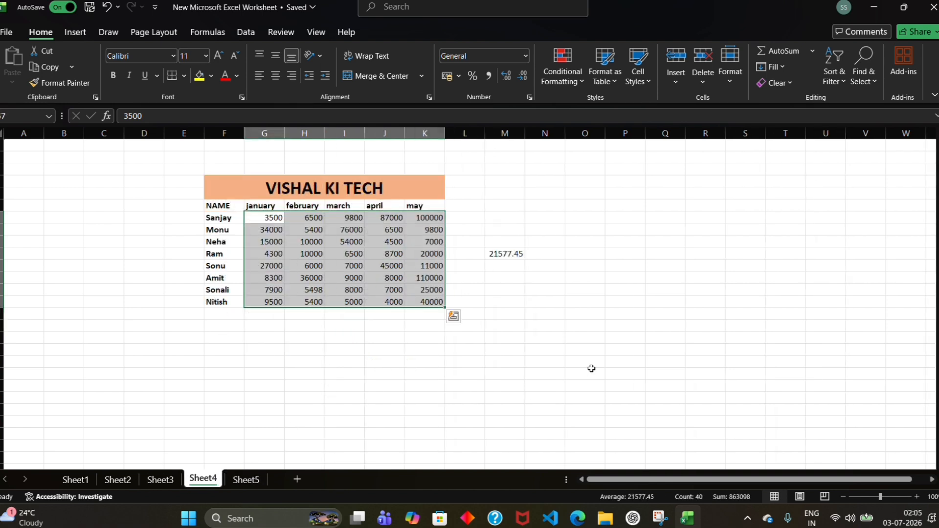
left_click(250, 480)
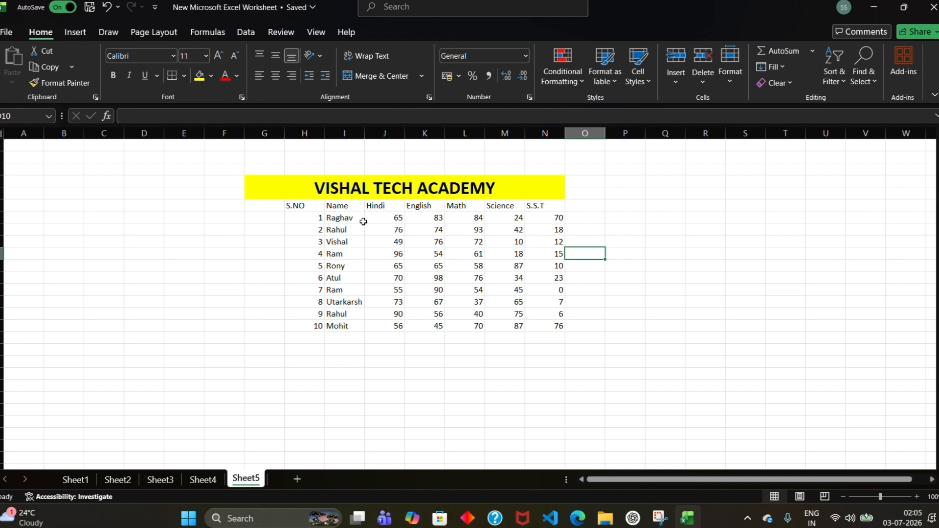
left_click(345, 214)
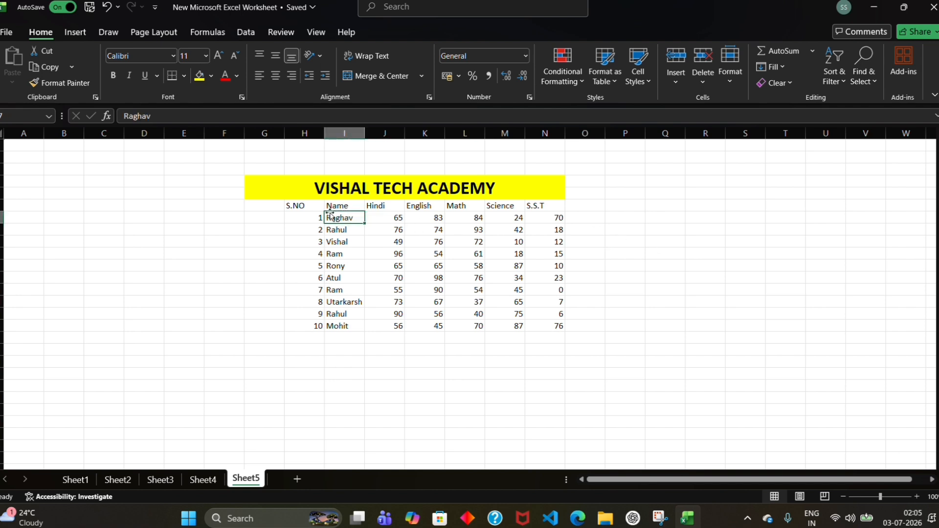
left_click(312, 216)
left_click_drag(318, 206, 548, 335)
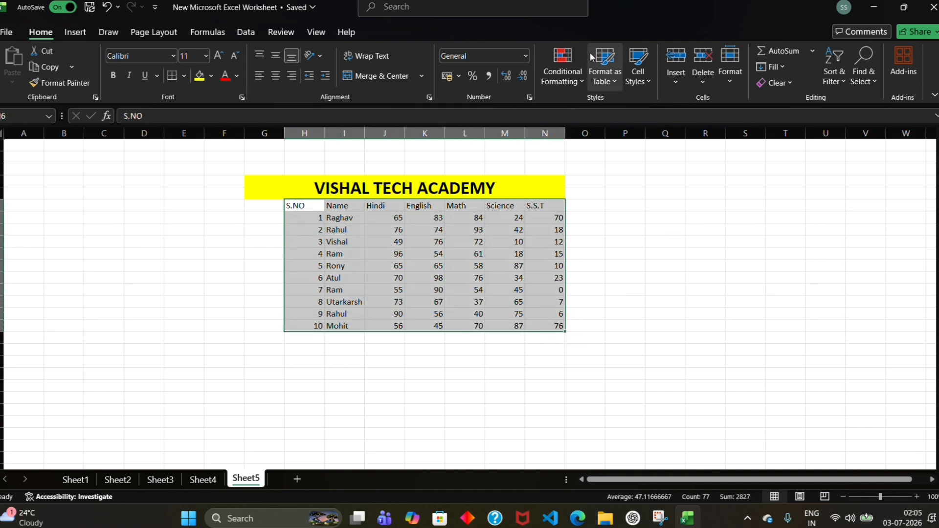
left_click(621, 81)
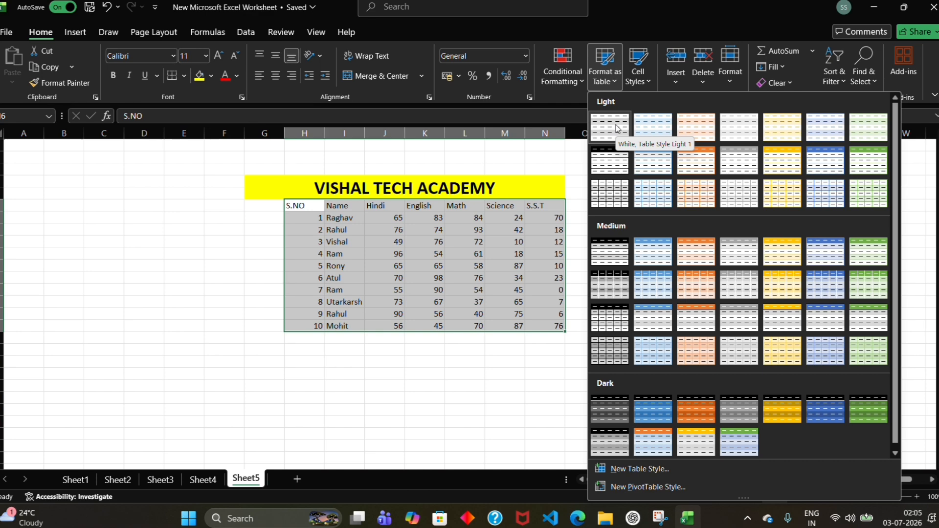
left_click(647, 126)
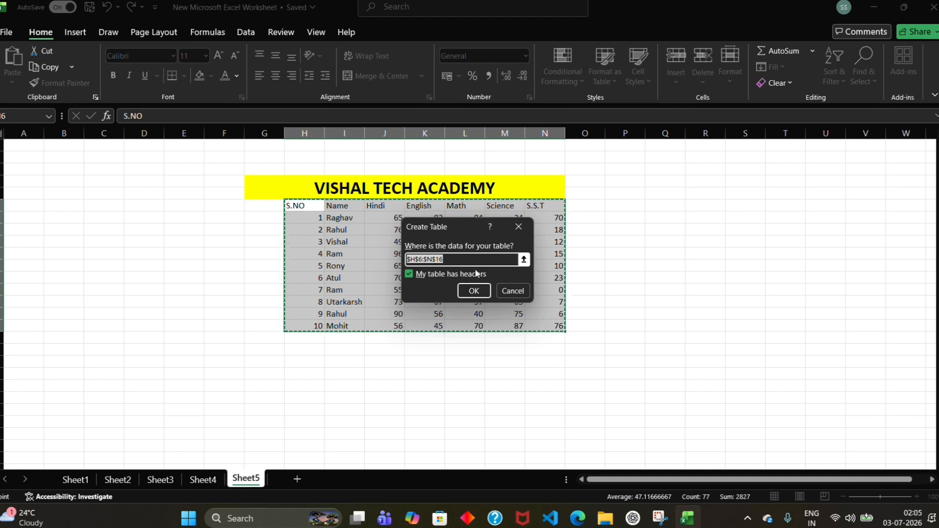
left_click(471, 290)
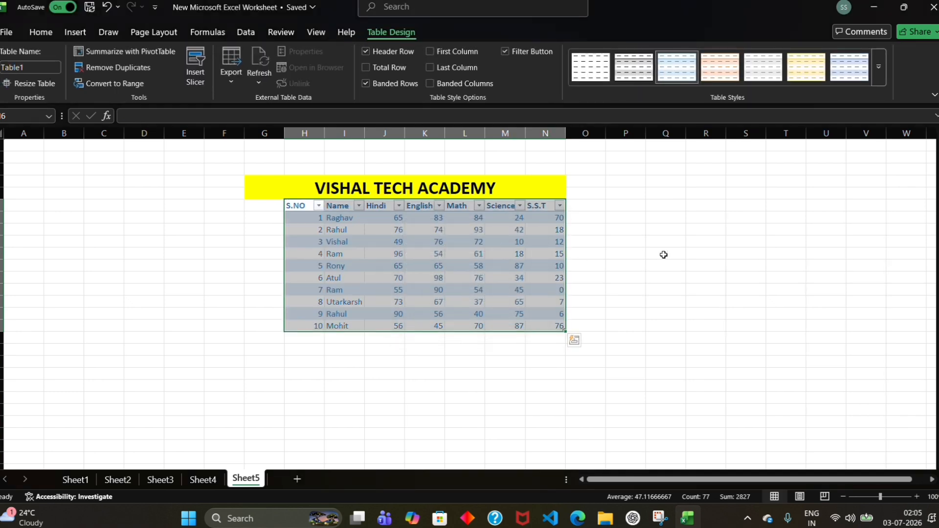
left_click(664, 253)
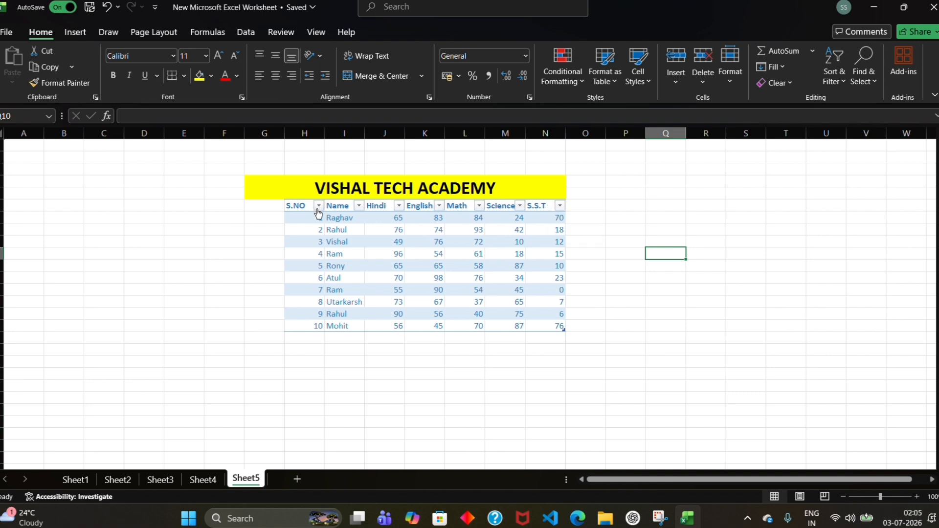
Step: Filter the table's Name column to keep only the students with serial numbers 6 and 10
left_click(359, 206)
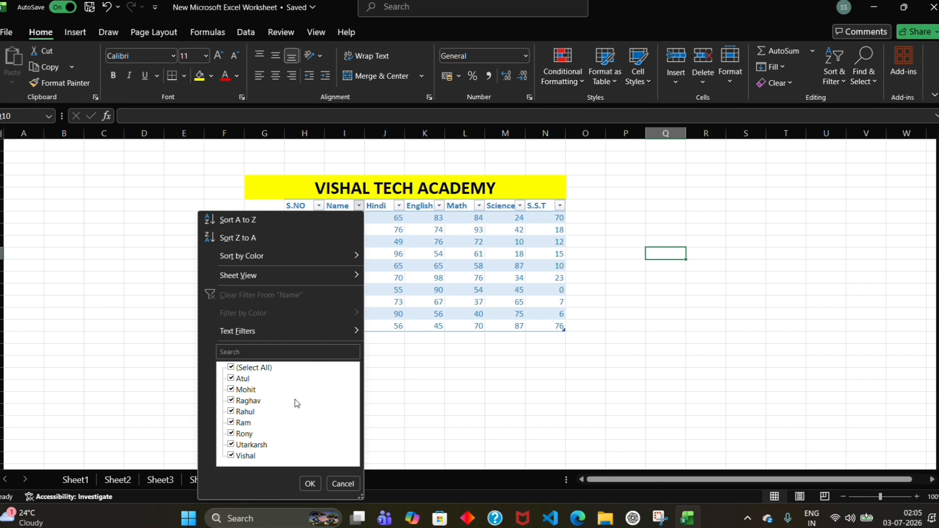
left_click(232, 401)
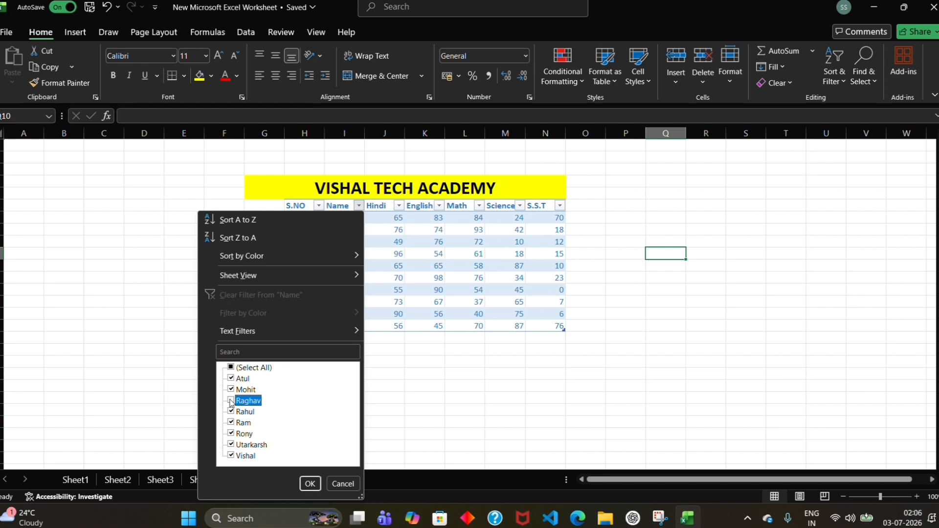
left_click(231, 412)
left_click(231, 423)
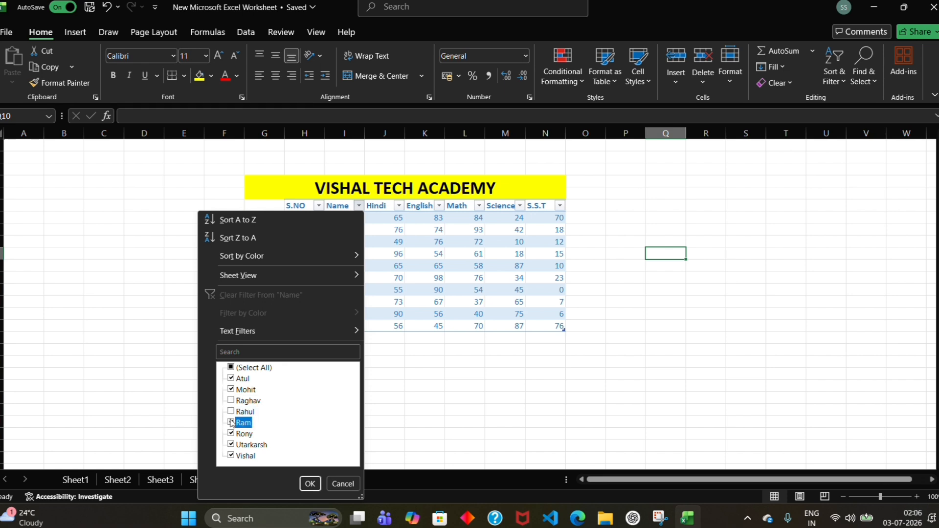
left_click(232, 433)
left_click(232, 445)
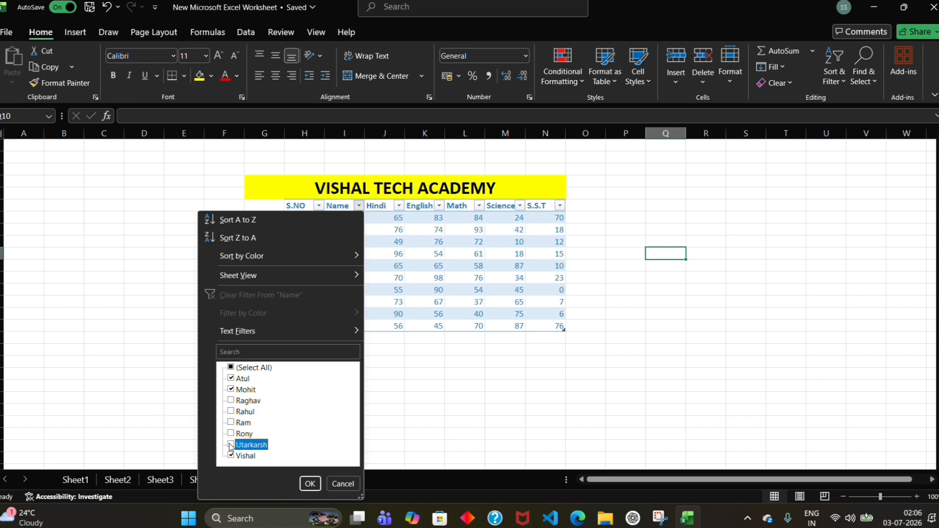
left_click(232, 455)
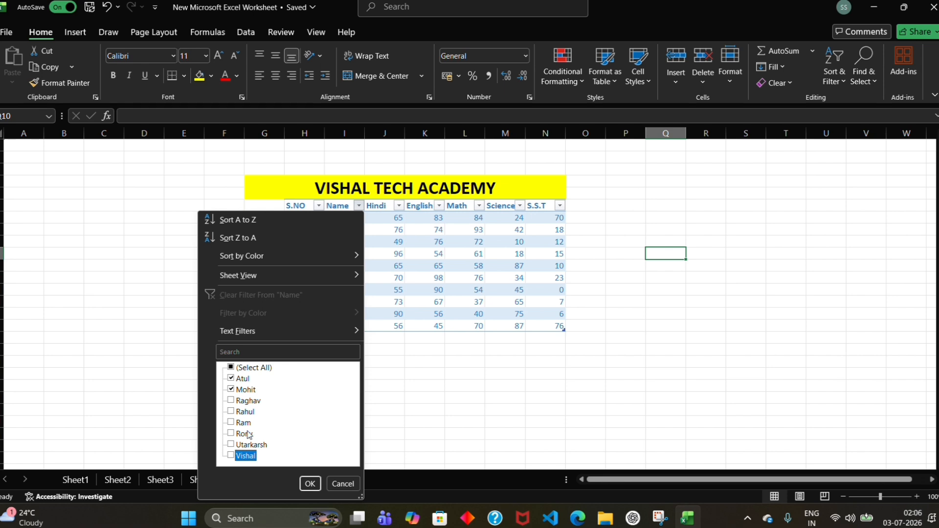
left_click(309, 483)
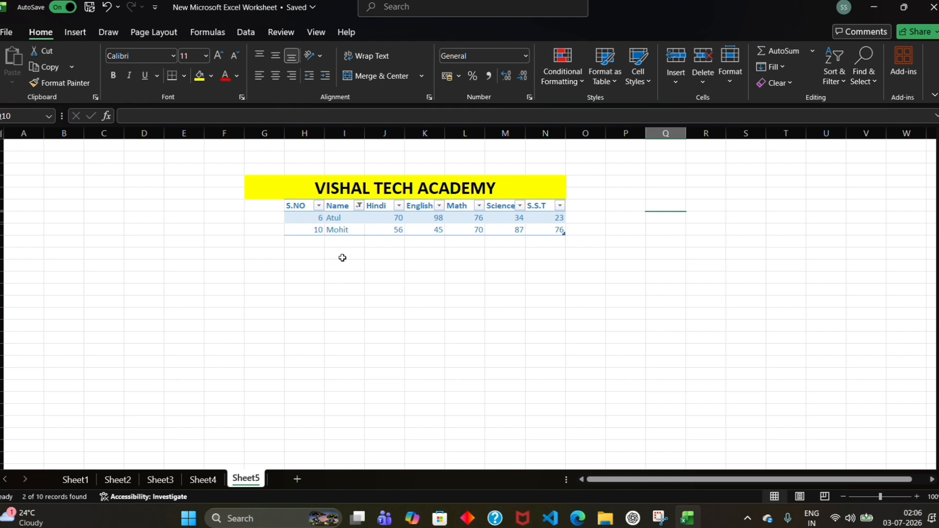
Step: Reselect all names in the Name column filter so every student row is shown
left_click(359, 204)
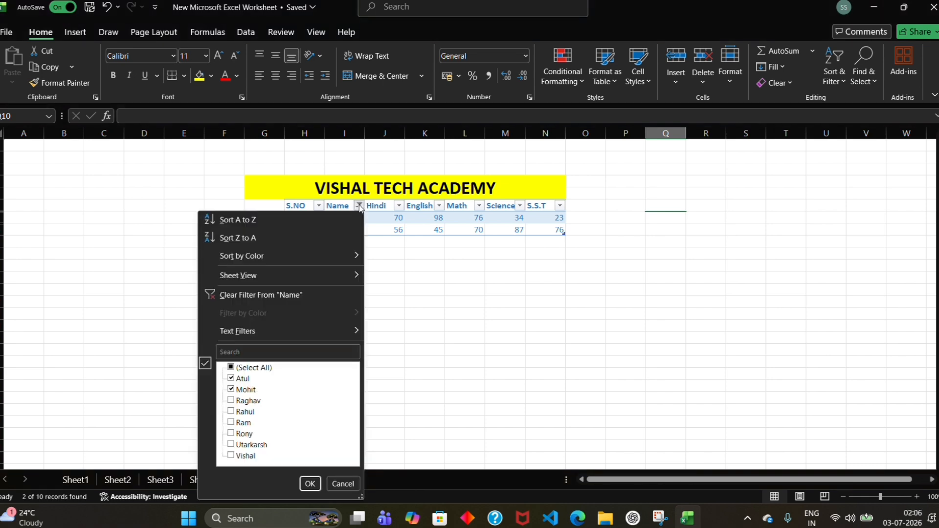
left_click(230, 368)
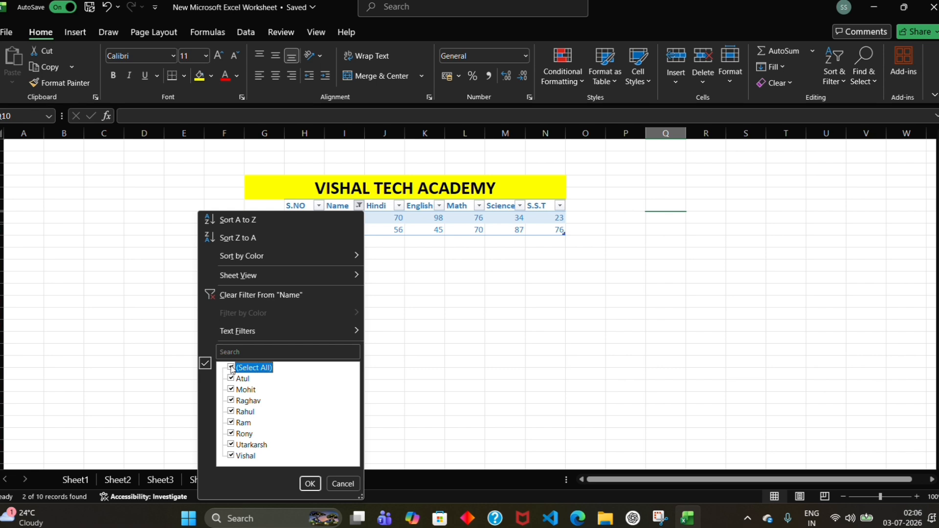
left_click(310, 483)
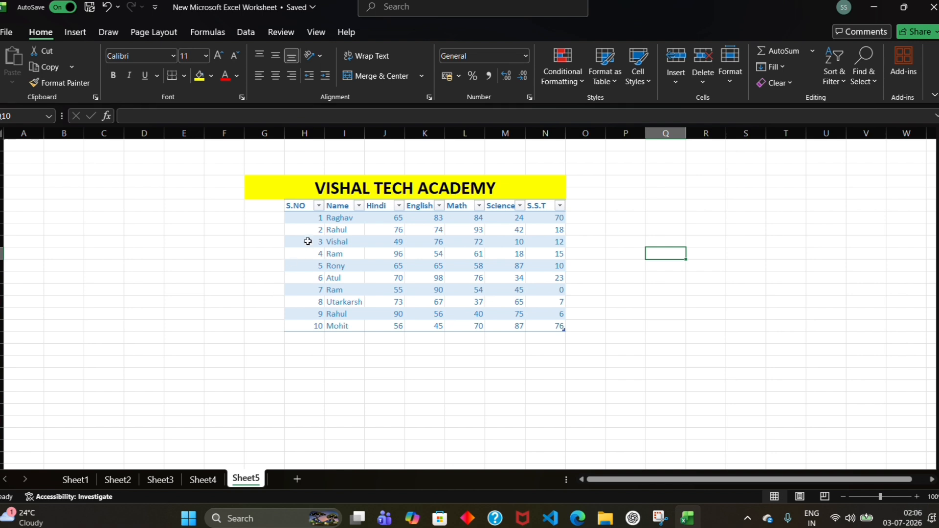
Step: Clear the conditional formatting rules from the whole marks table, including its header row
left_click(287, 205)
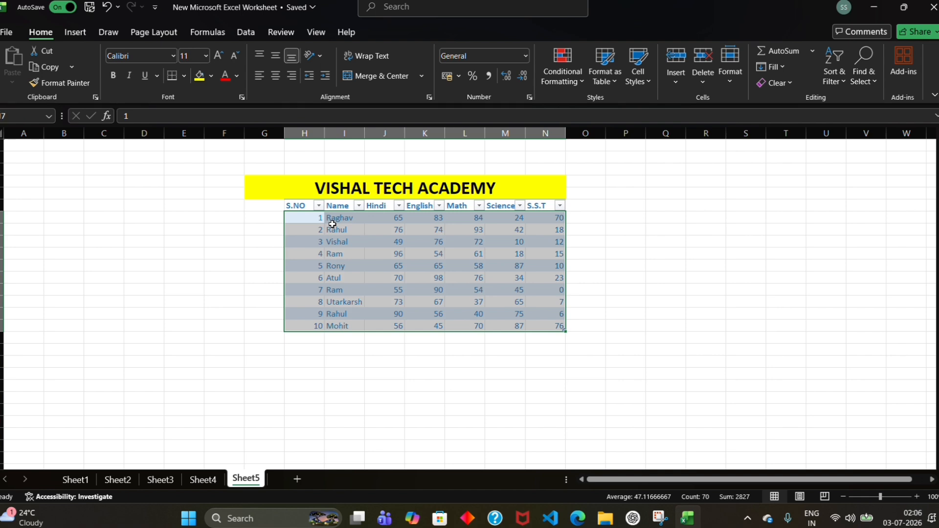
left_click(287, 208)
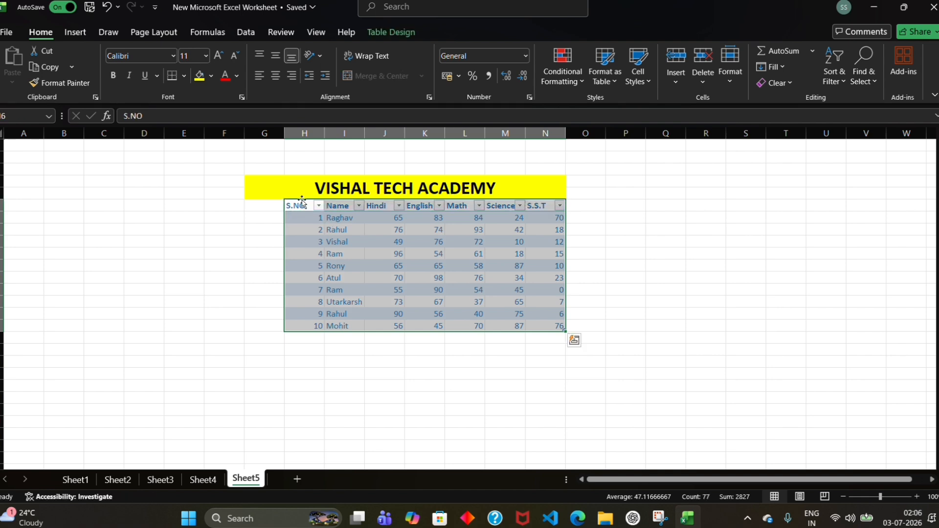
left_click(562, 77)
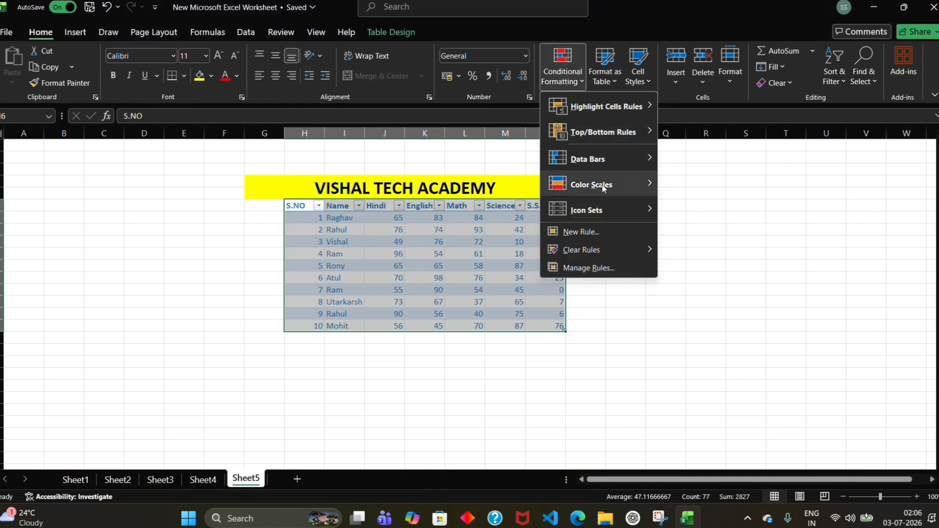
mouse_move(601, 248)
left_click(687, 252)
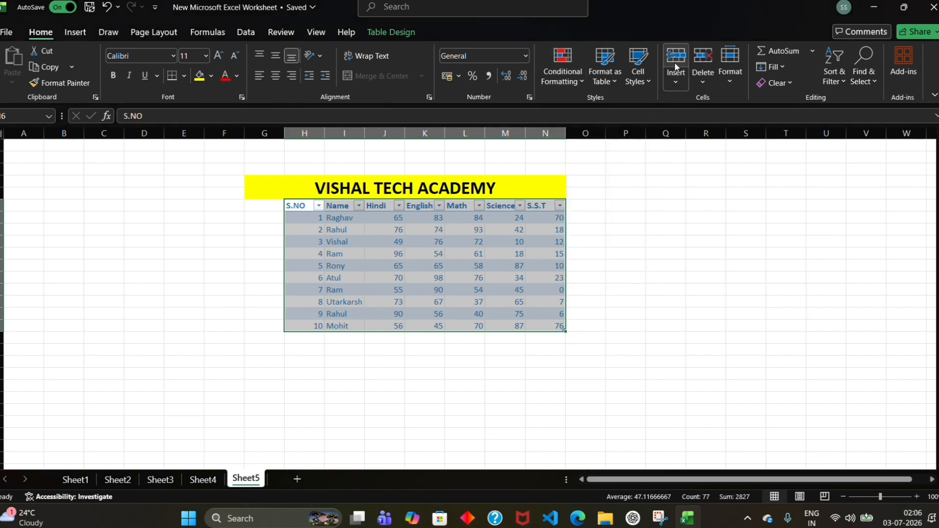
Step: Change the marks table's style to White, Table Style Light 1
left_click(614, 76)
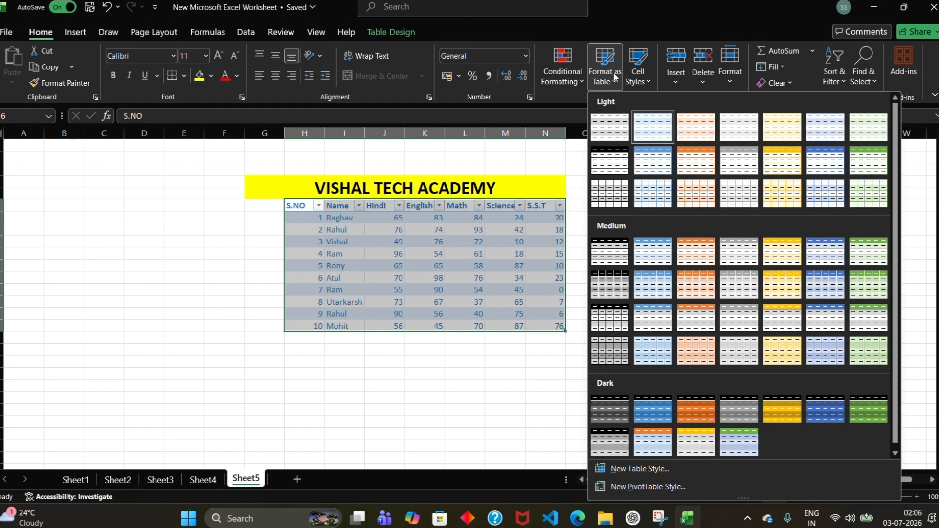
left_click(609, 124)
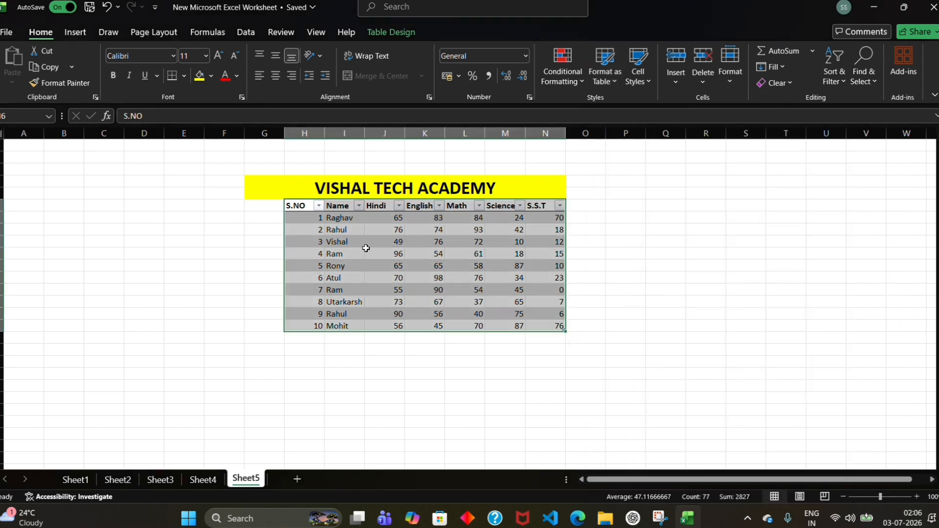
left_click(211, 280)
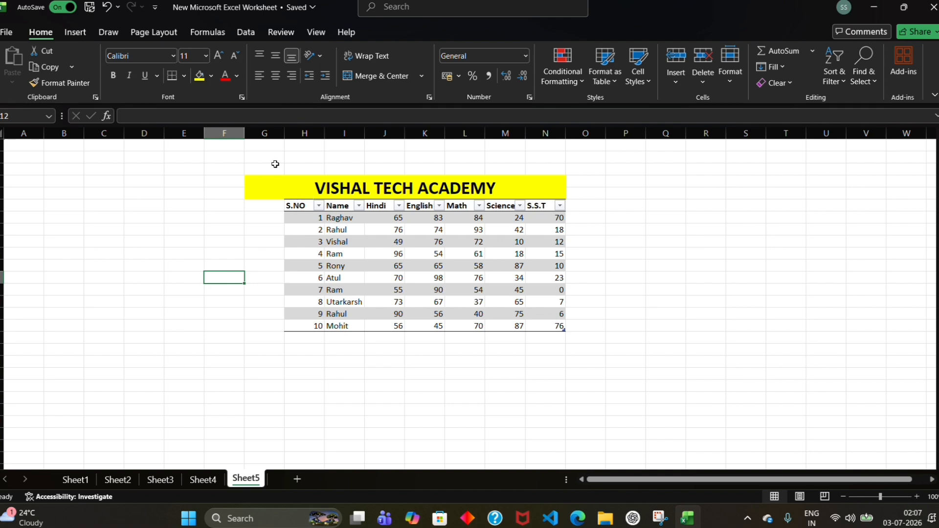
Step: Undo the recent table formatting changes made on Sheet5
left_click(105, 7)
left_click(106, 8)
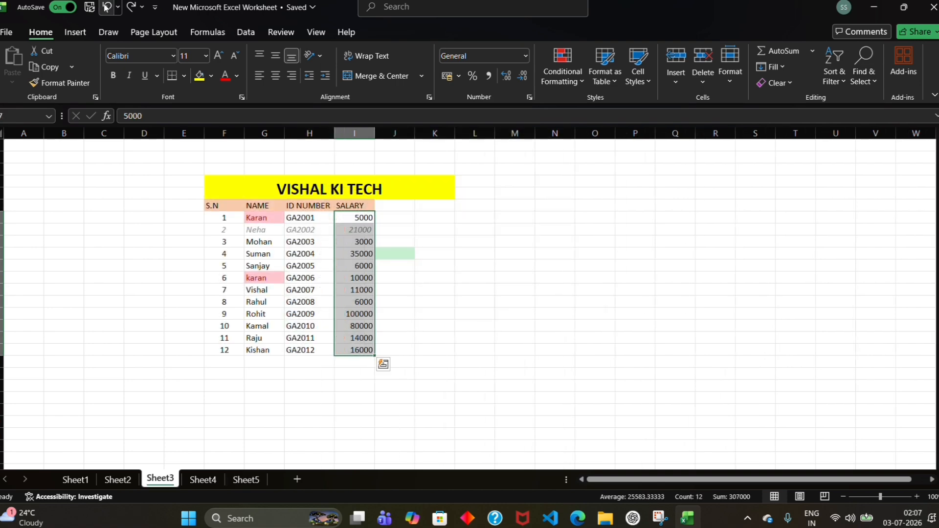
Step: Apply the Neutral cell style to the monthly figures in G7:K14 on Sheet4
left_click(203, 480)
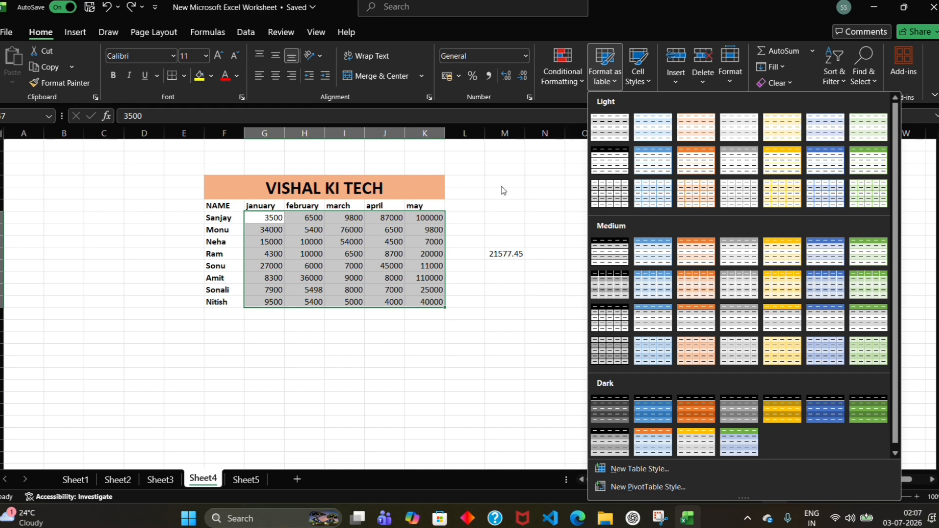
left_click(502, 190)
left_click(636, 75)
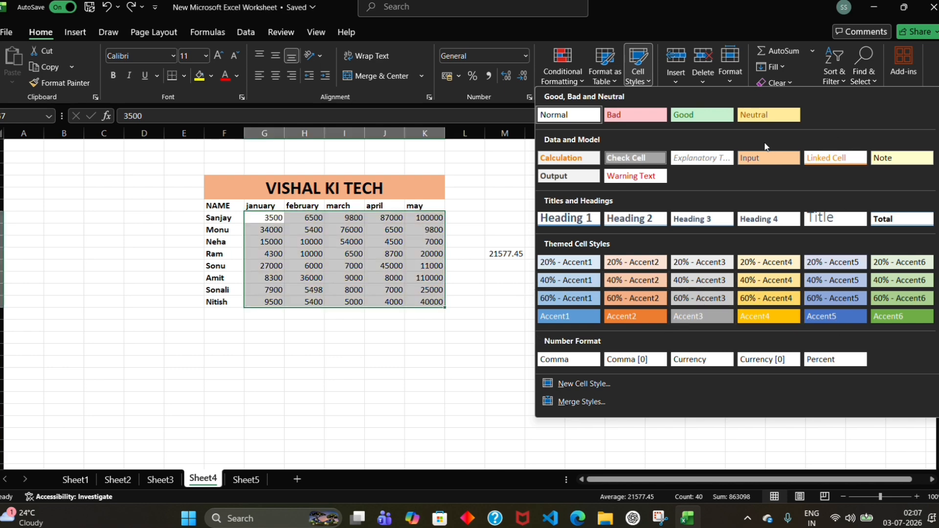
left_click(770, 116)
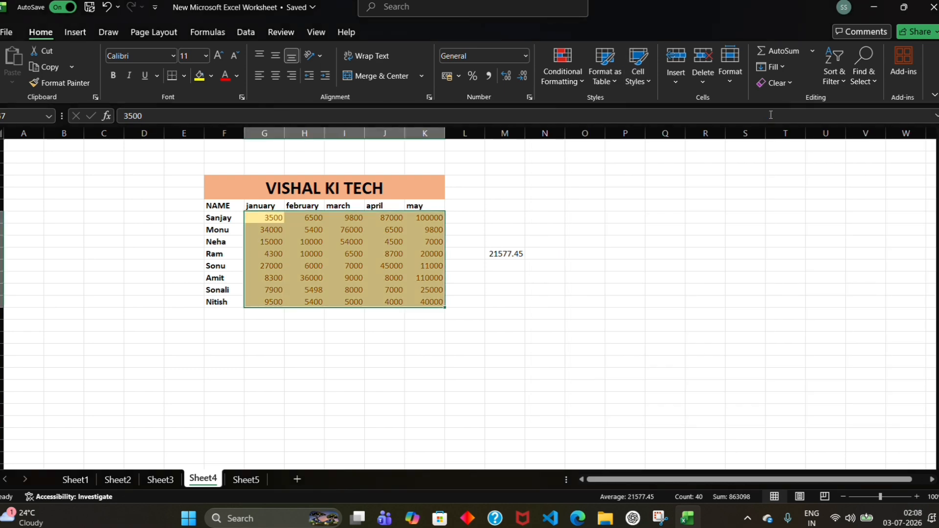
left_click(505, 217)
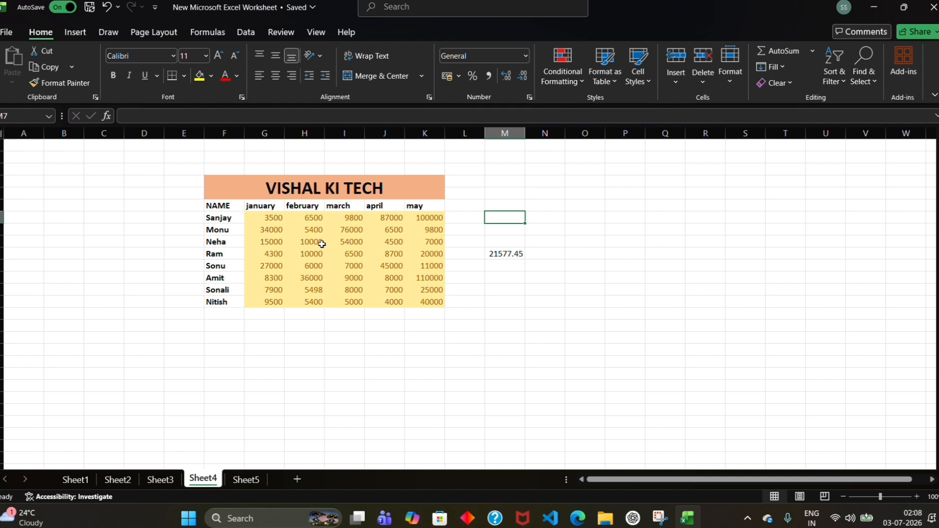
Step: Undo the Neutral cell style on the monthly figures and deselect the range
left_click(105, 9)
left_click(106, 9)
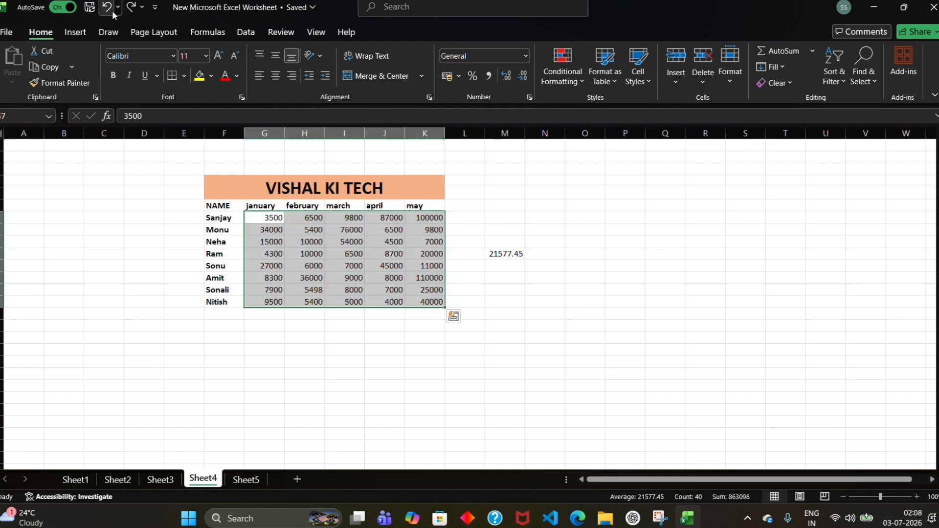
left_click(521, 227)
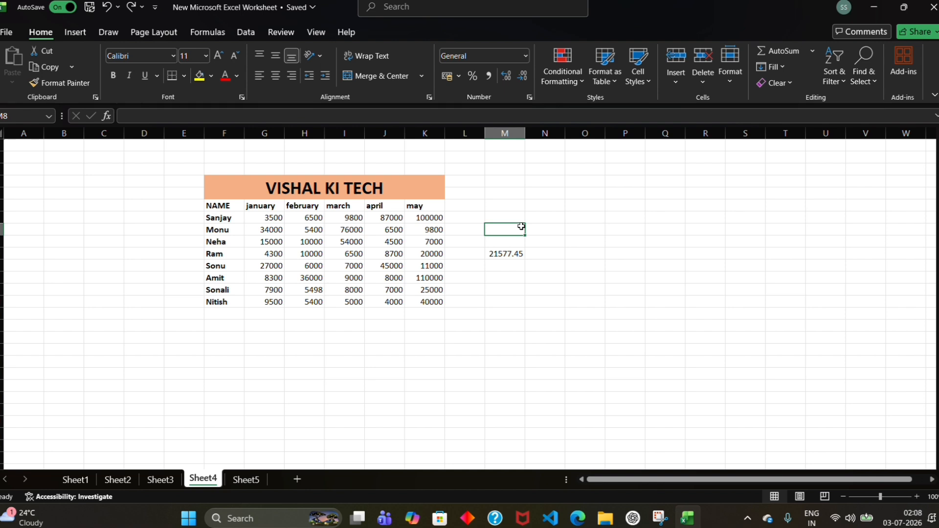